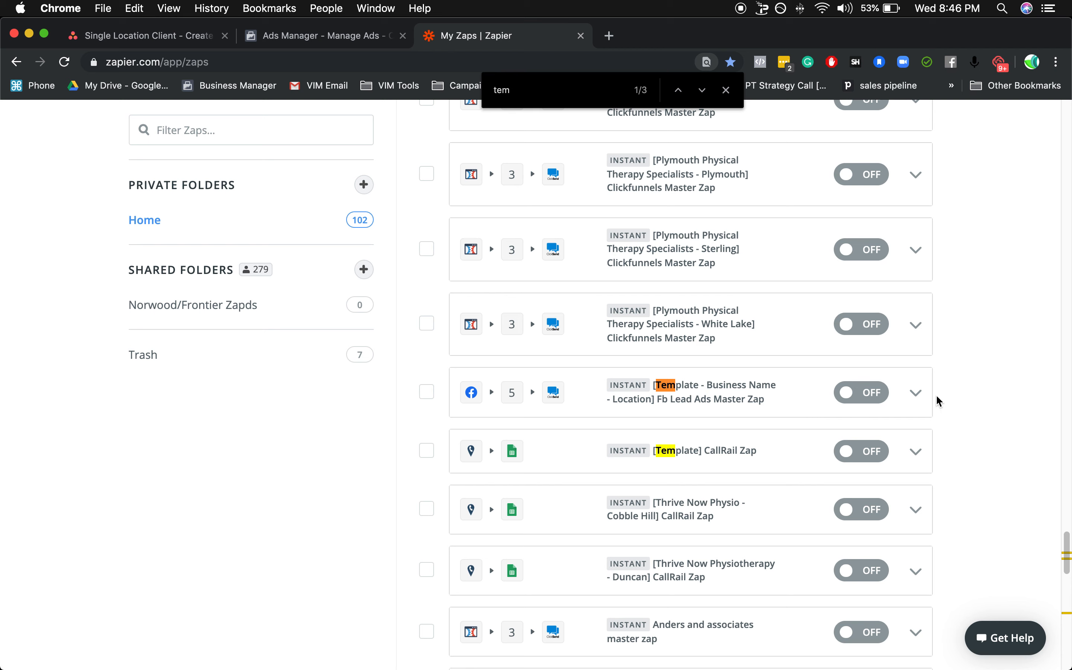
Copy the "[Template - Business Name - Location] Fb Lead Ads Master Zap" and open the copy for editing, closing the page search.
left_click(916, 395)
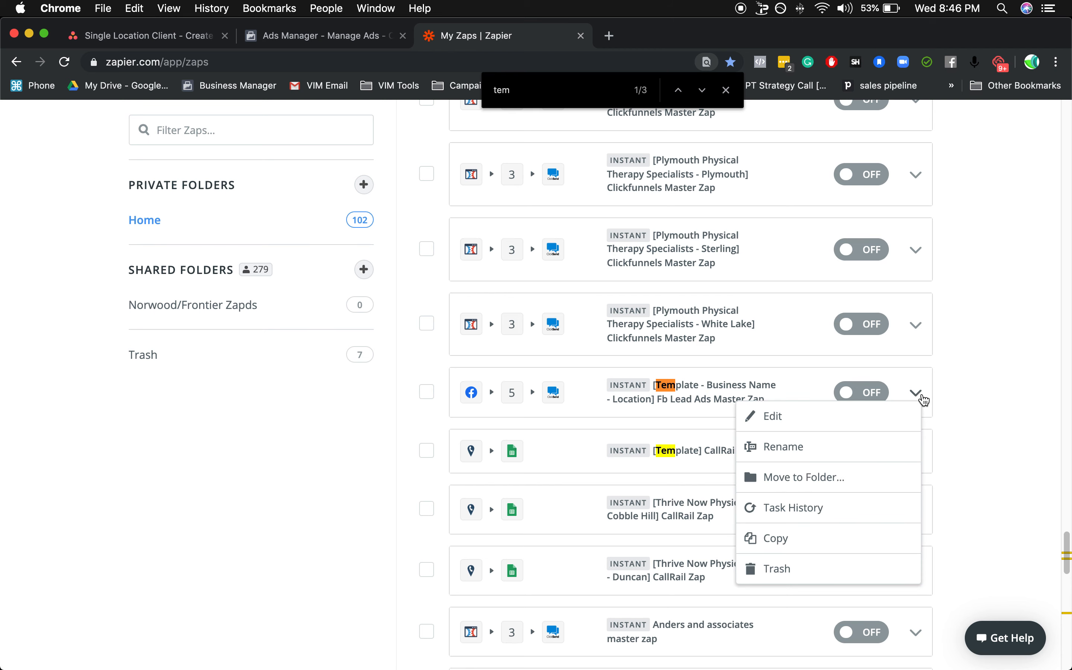
left_click(811, 538)
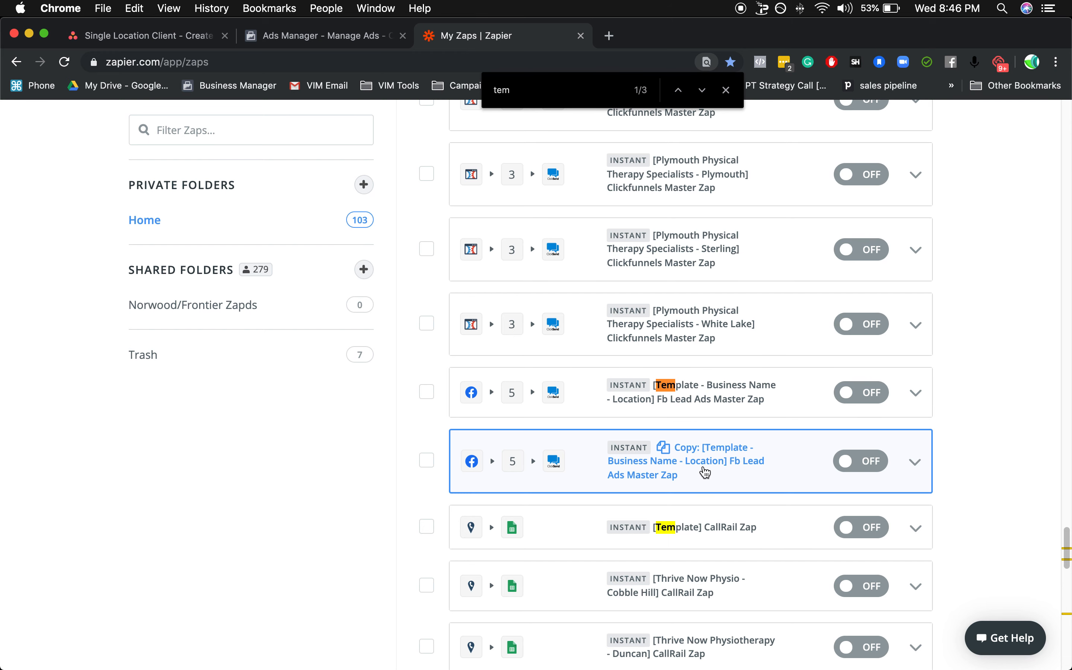
left_click(686, 471)
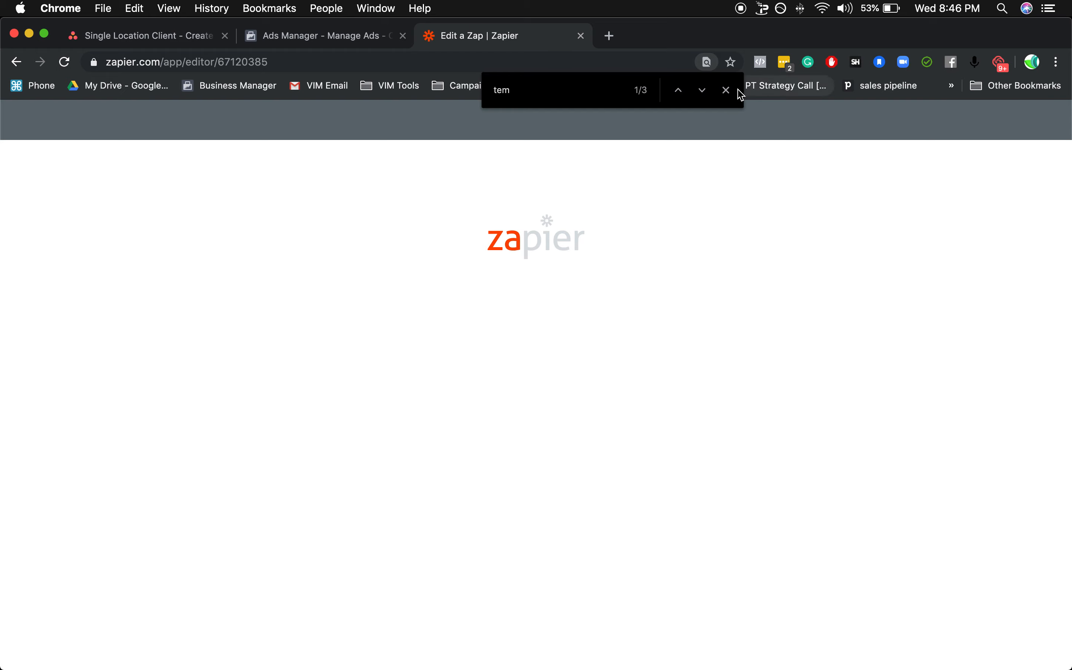
left_click(729, 94)
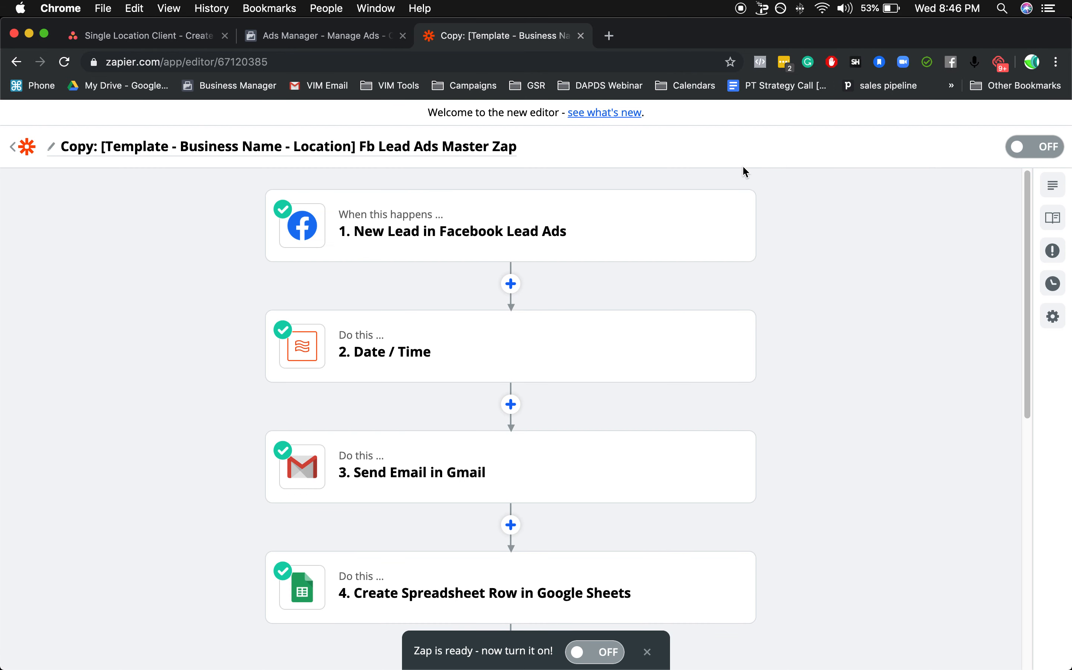
Remove the "Copy:" prefix and the "Template -" part from the copied Zap's name.
mouse_move(445, 228)
left_click(104, 151)
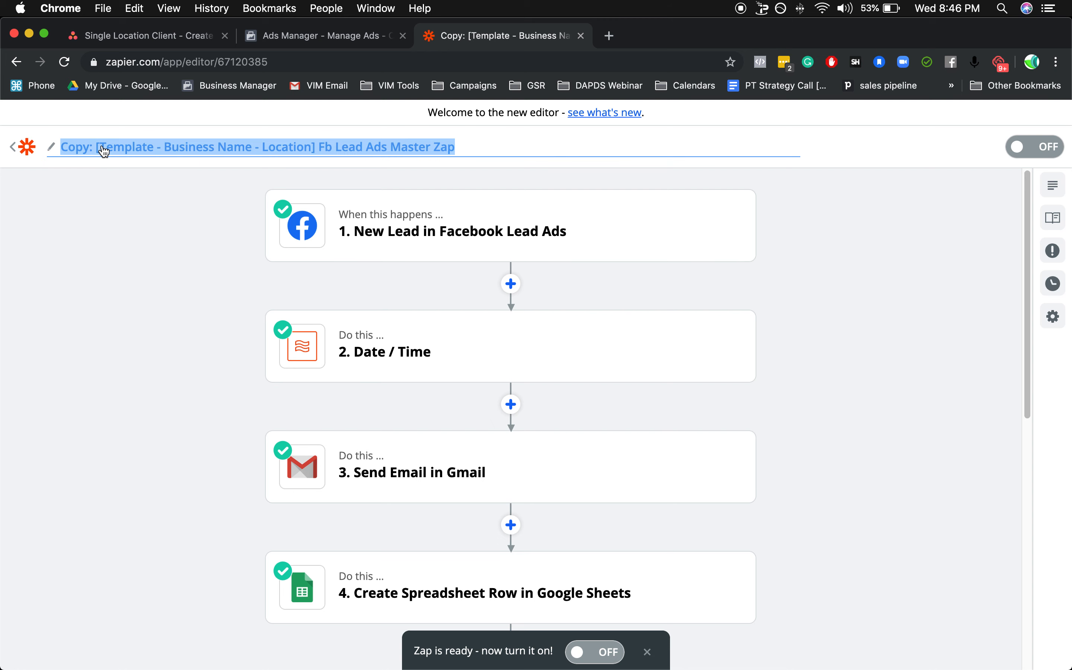
left_click(197, 154)
left_click_drag(96, 150, 61, 149)
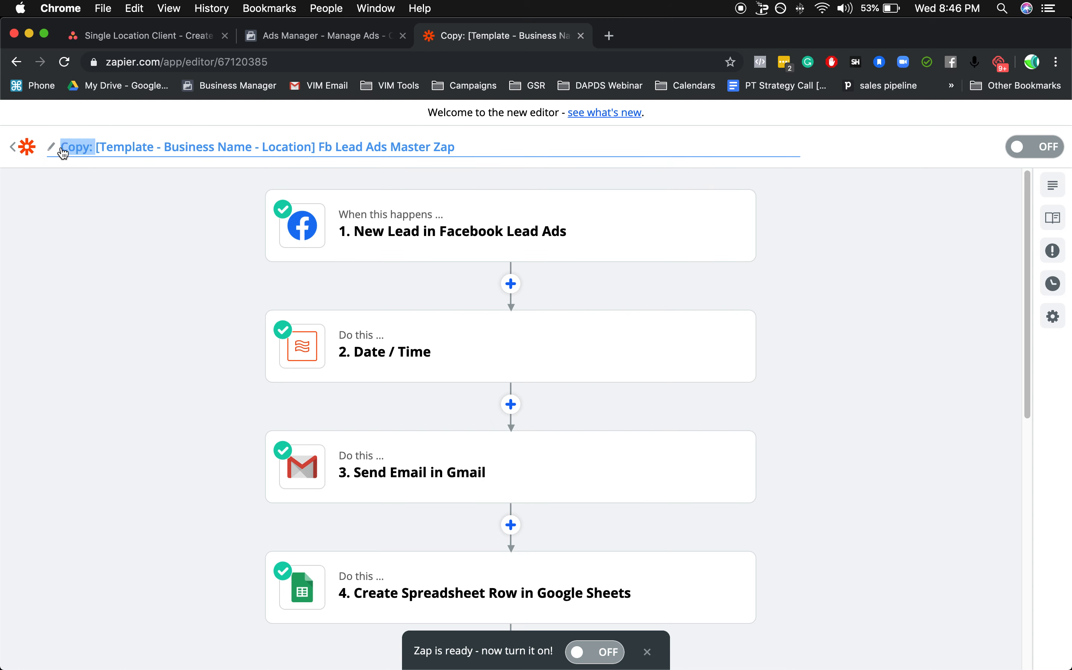
key("BackSpace")
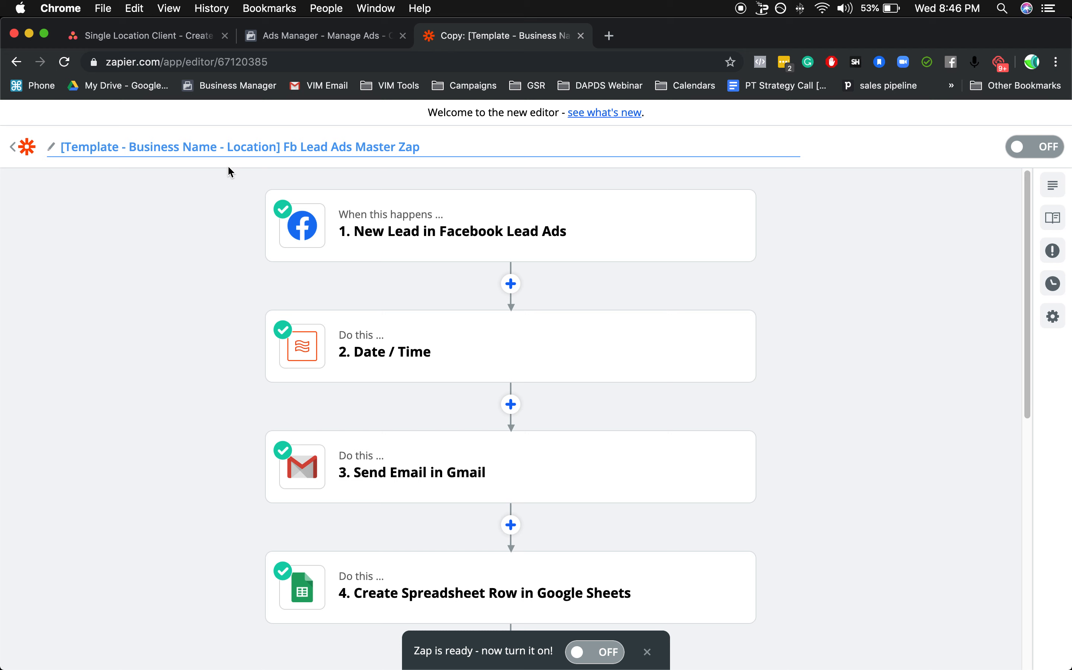
left_click_drag(119, 149, 65, 148)
key("BackSpace")
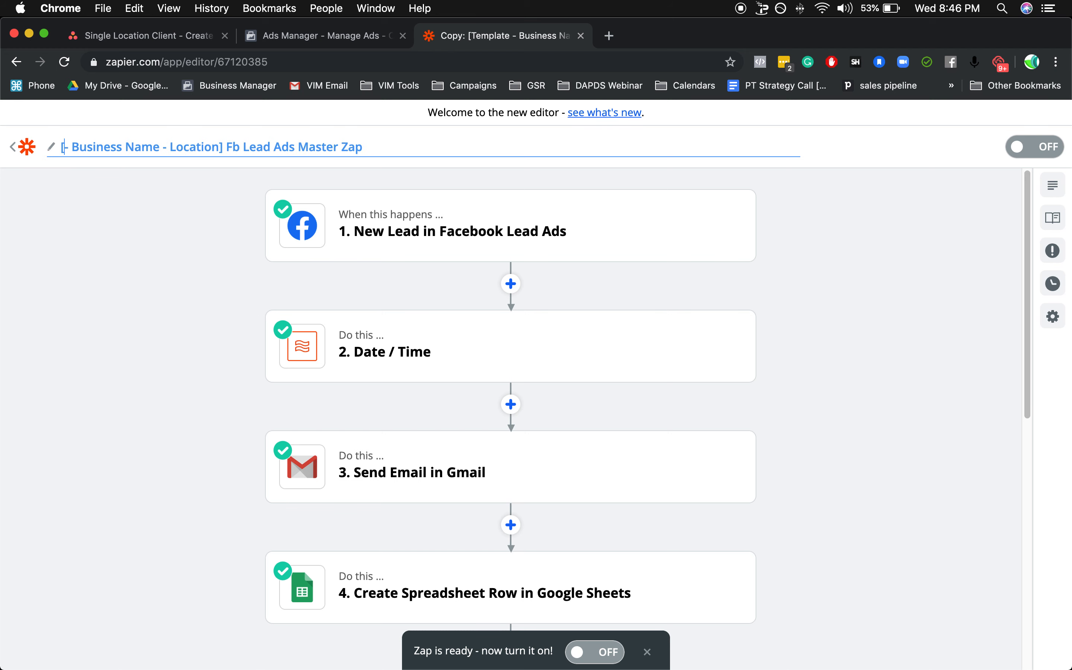
left_click(71, 149)
key("BackSpace")
key("BackSpace")
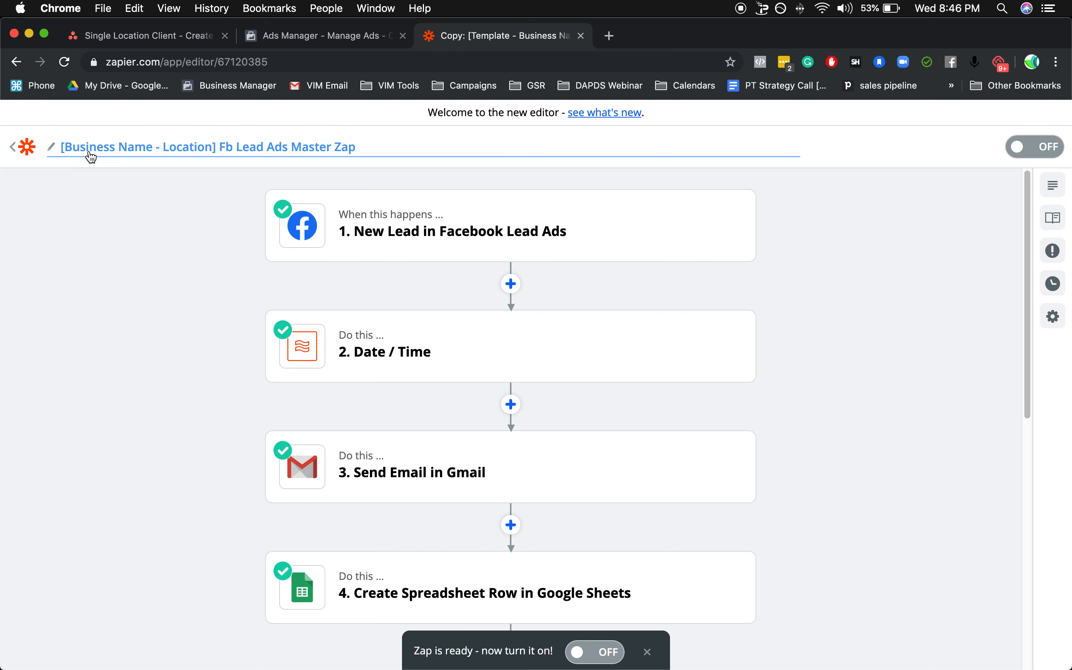
Replace the name's business placeholder with "Test Physical Therapy" and its location placeholder with "Location 1".
left_click(153, 148)
left_click_drag(151, 149, 67, 151)
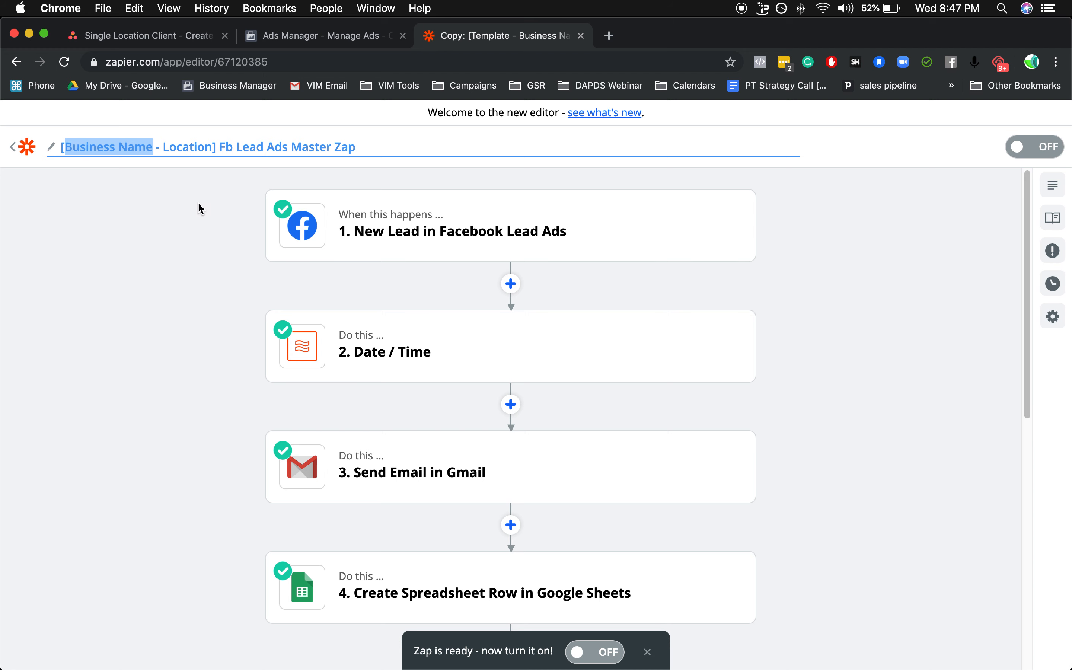
type("Test")
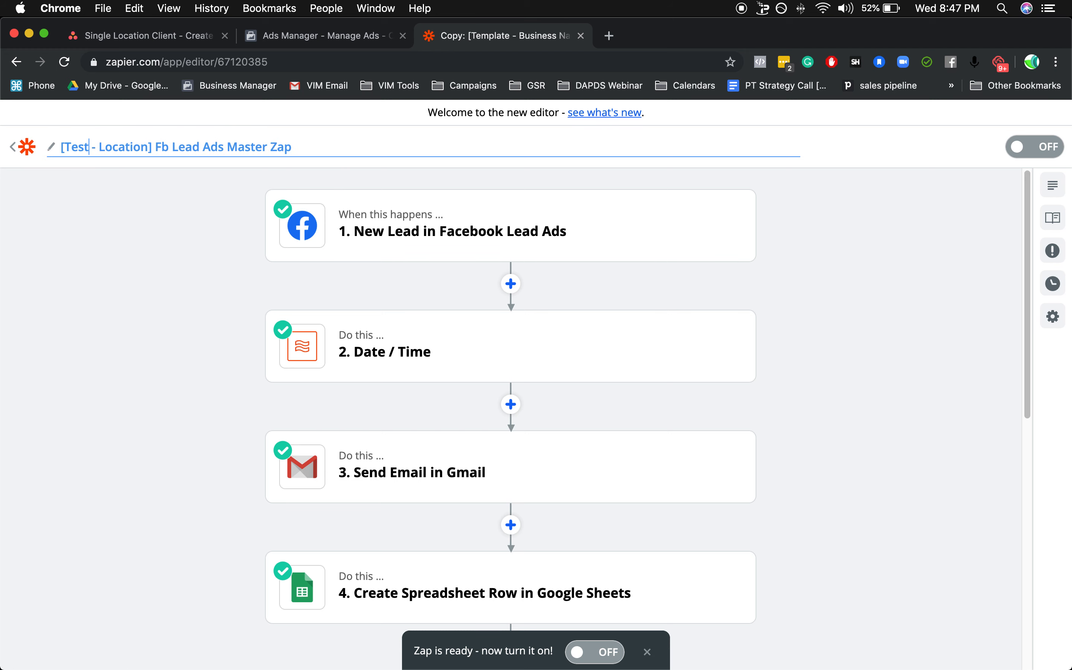
type(" Physical Therapy")
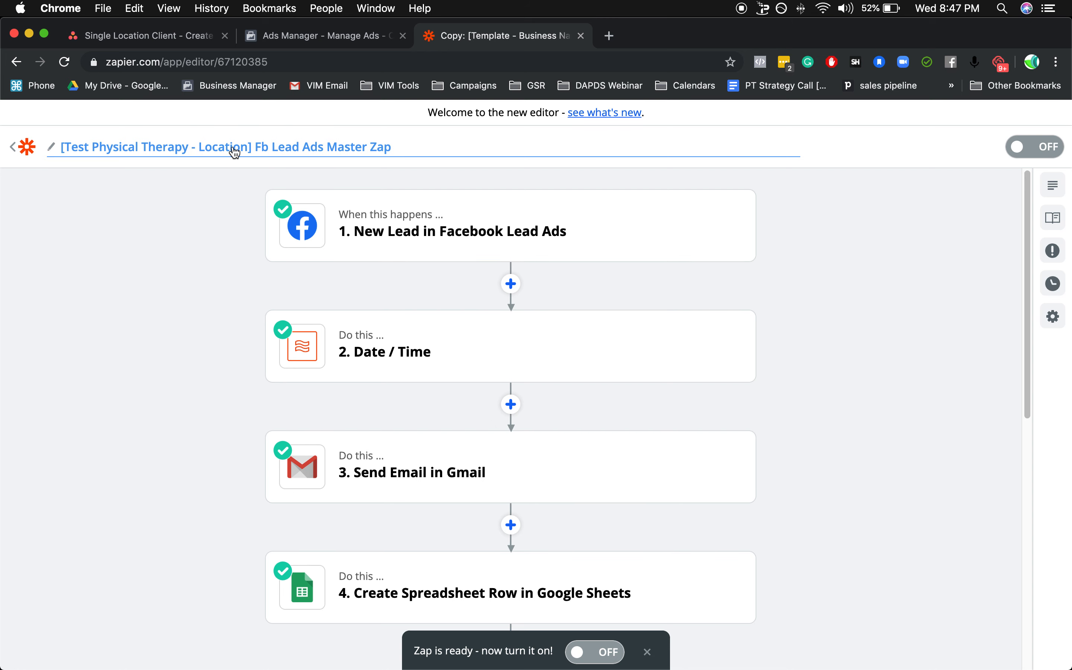
double_click(235, 153)
type("Location 1")
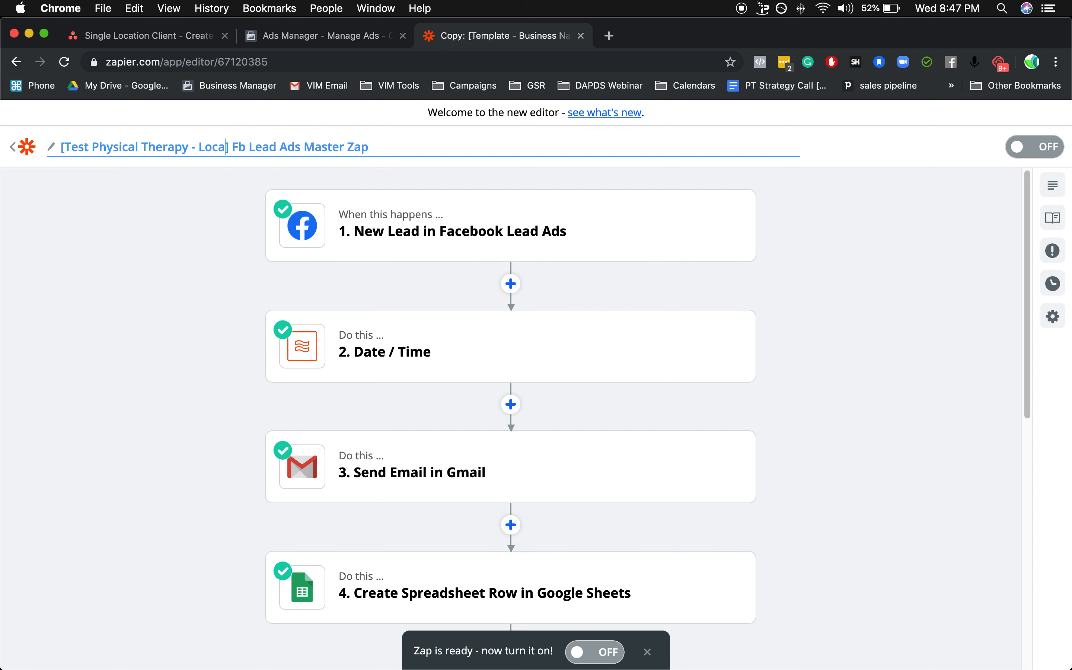
left_click(225, 188)
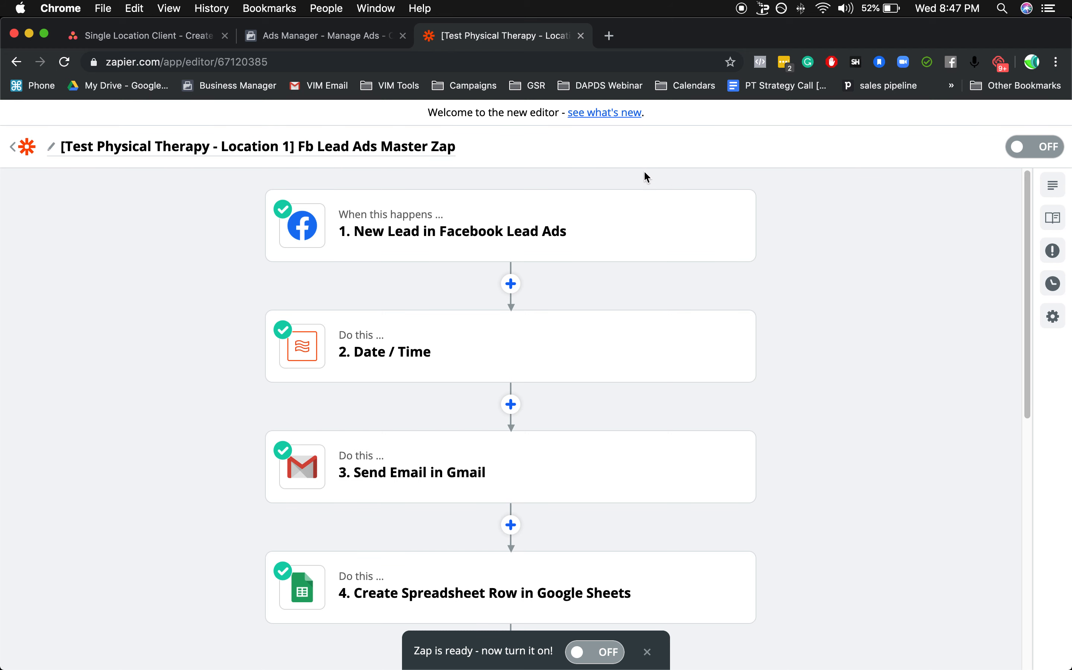
In the Facebook Lead Ads trigger's lead customization, find and choose the Vitality Inbound page, keep the current form, and continue.
mouse_move(417, 241)
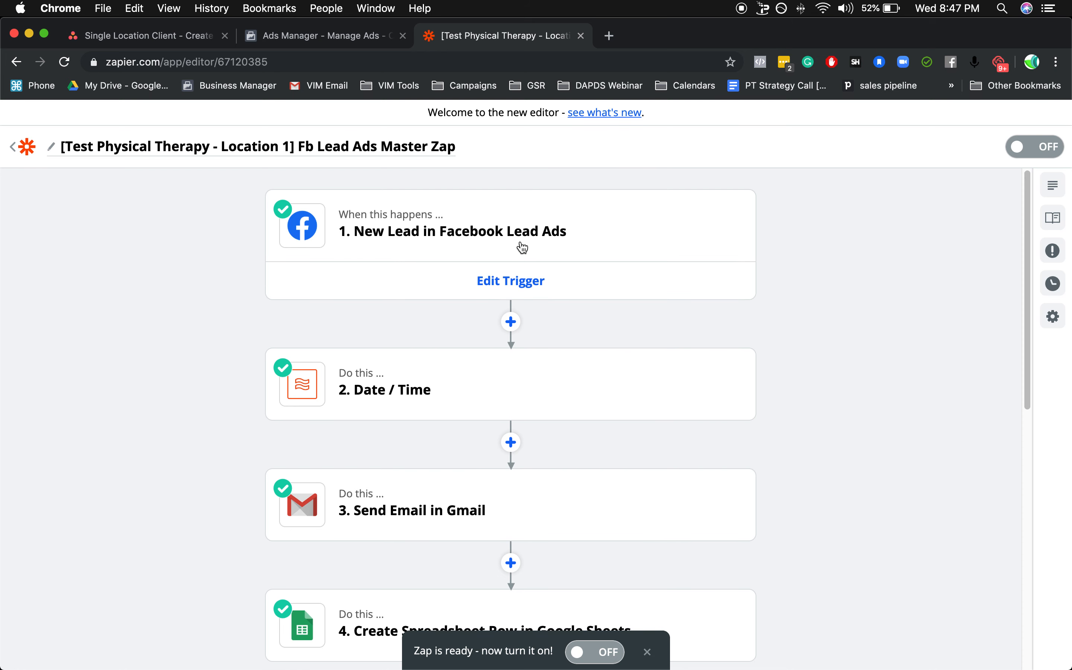
left_click(533, 247)
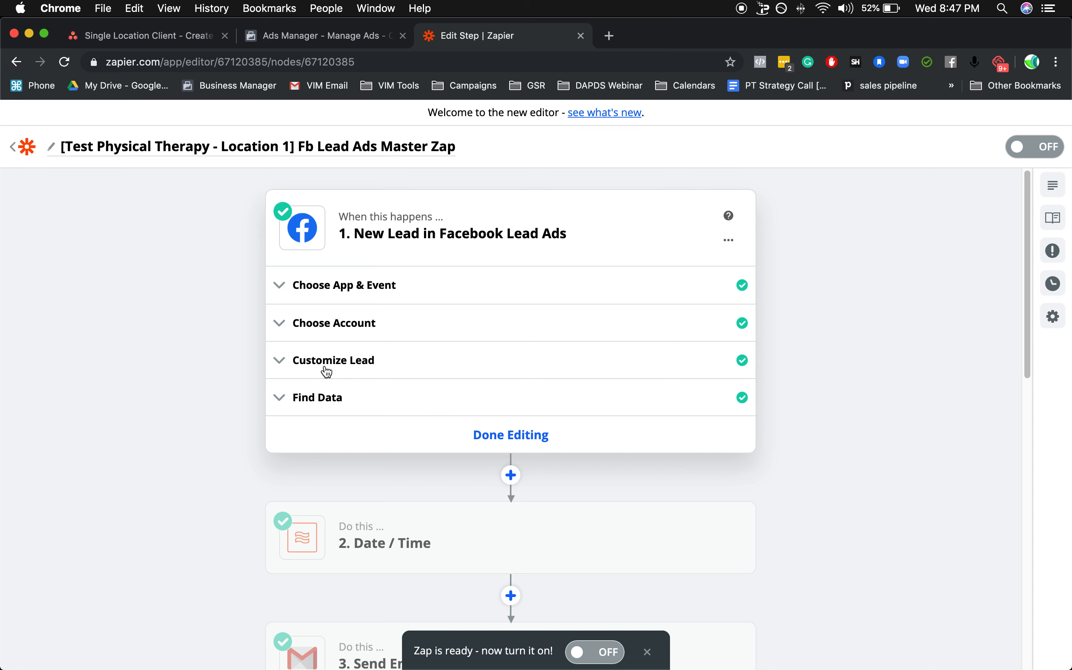
left_click(364, 371)
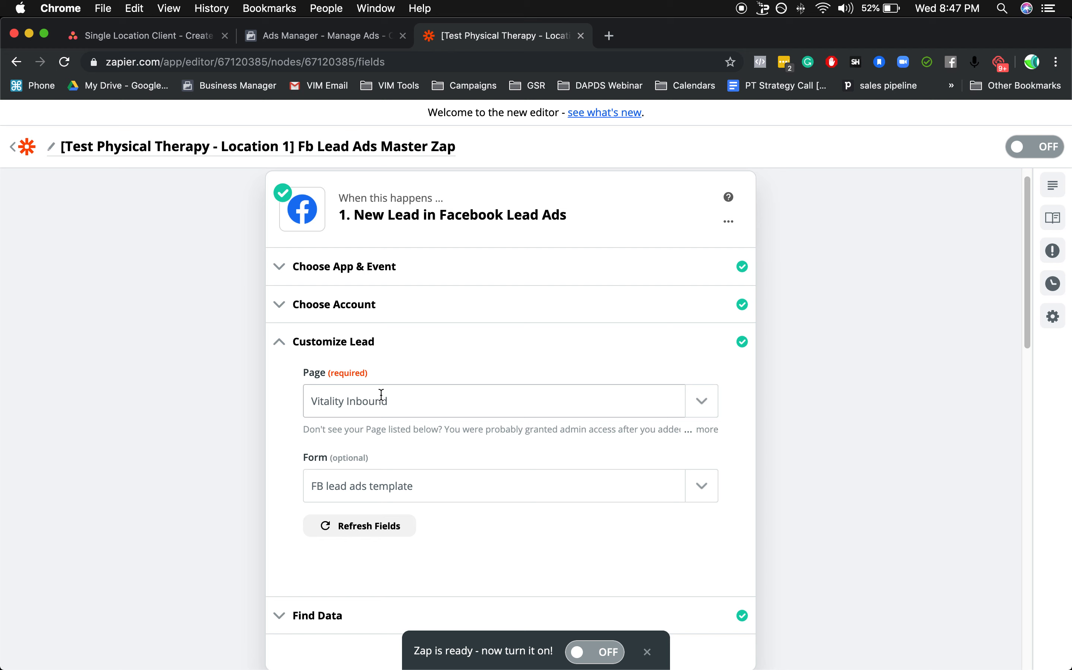
left_click(690, 407)
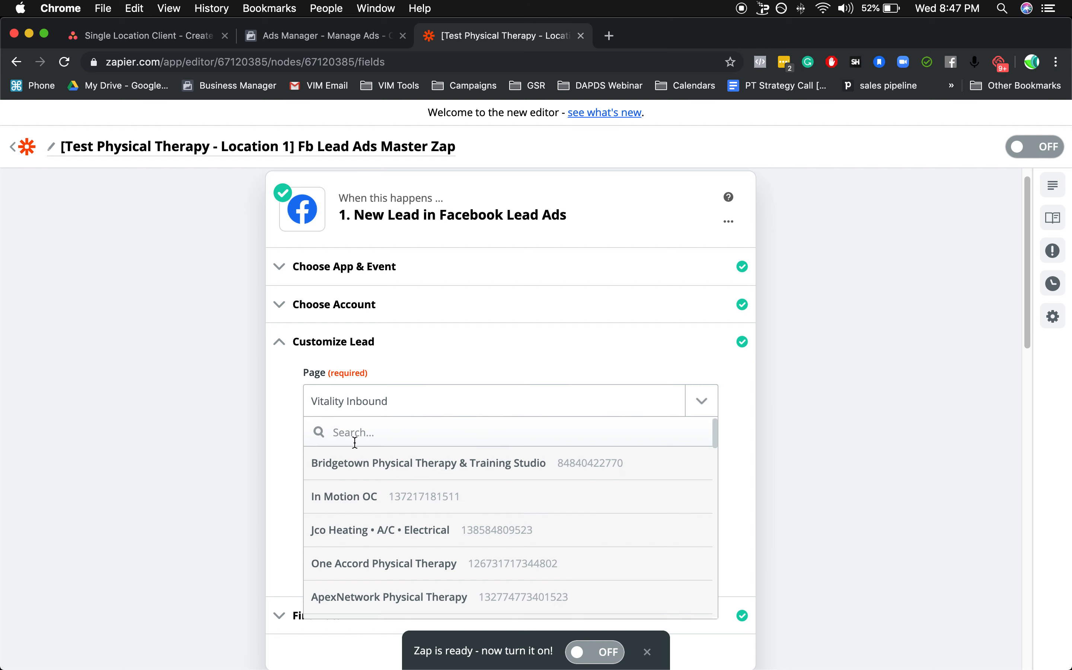
left_click(394, 429)
scroll(433, 514, "down", 10)
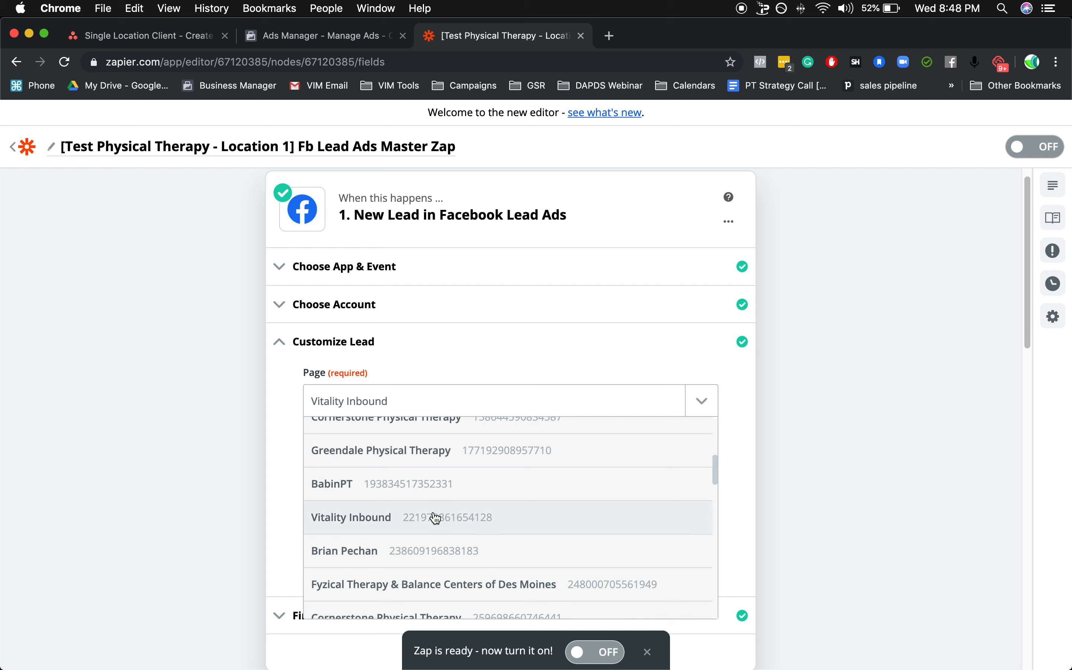
scroll(435, 514, "down", 10)
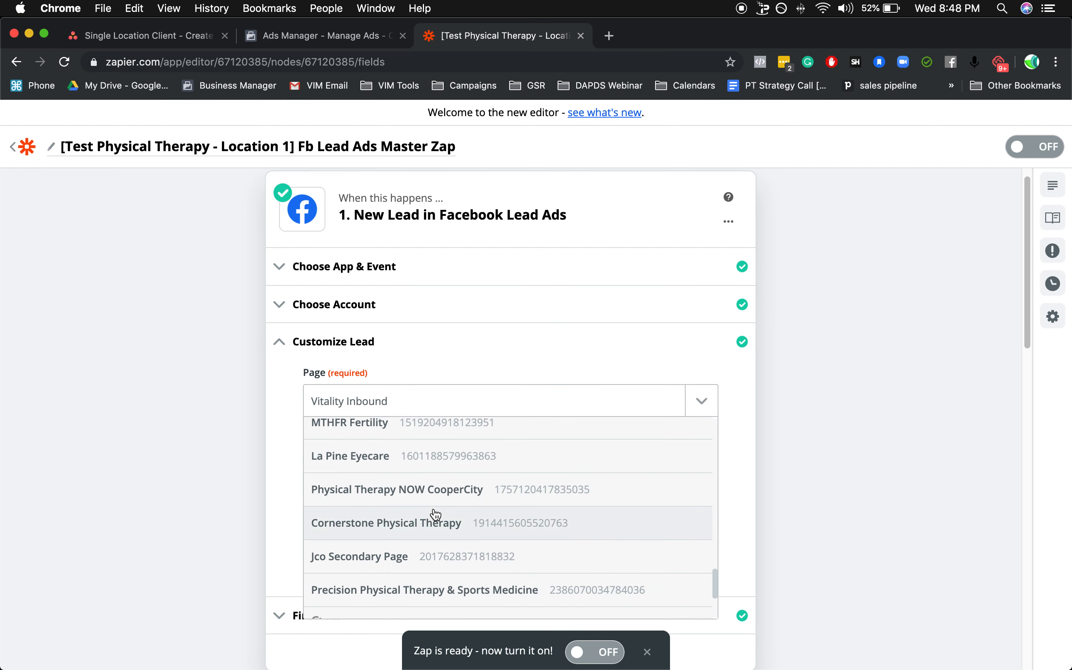
scroll(434, 509, "up", 3)
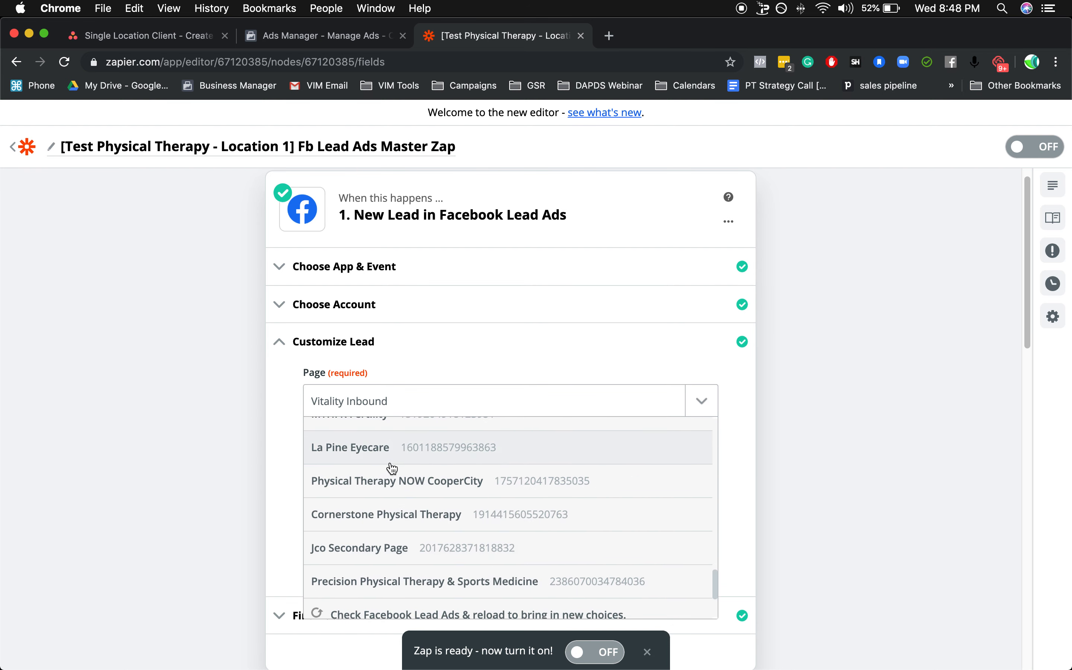
scroll(392, 468, "up", 15)
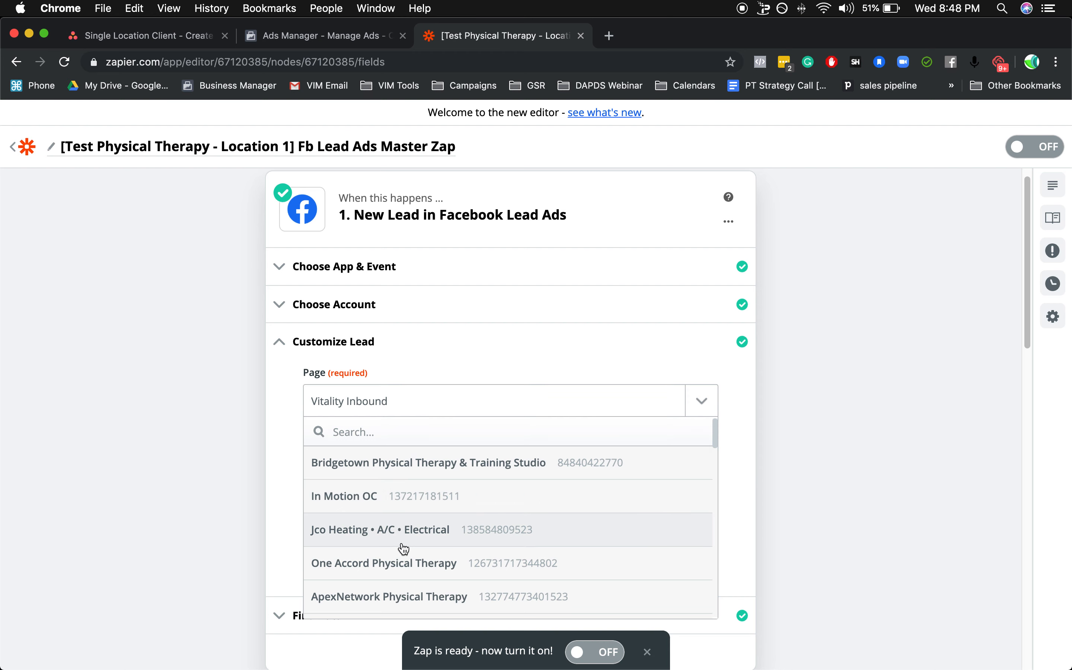
scroll(408, 576, "down", 1)
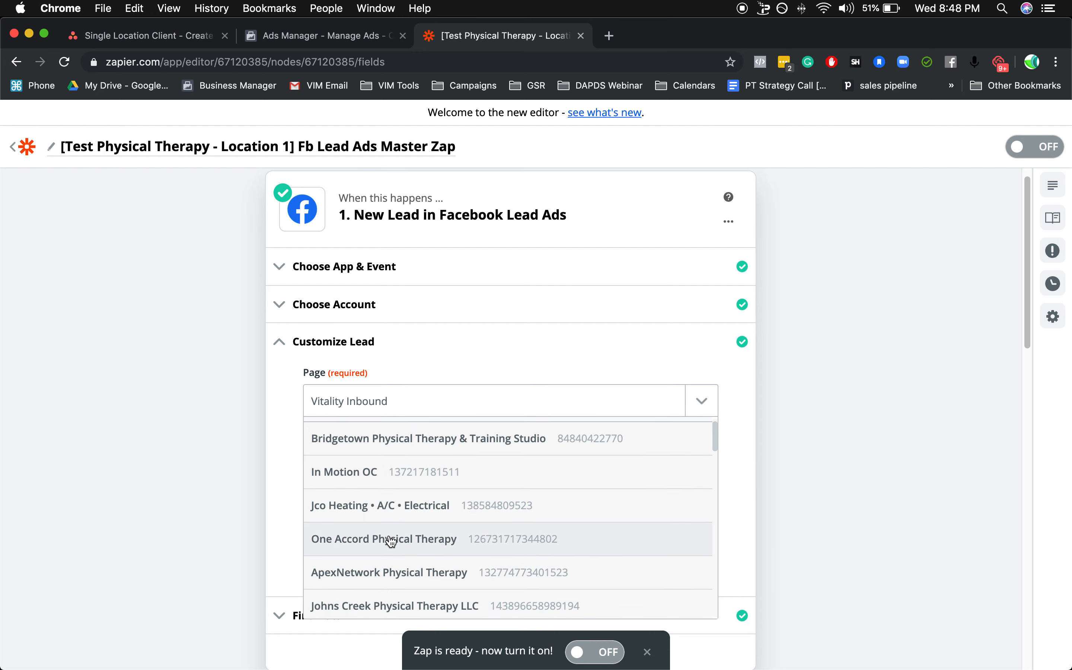
scroll(390, 541, "up", 1)
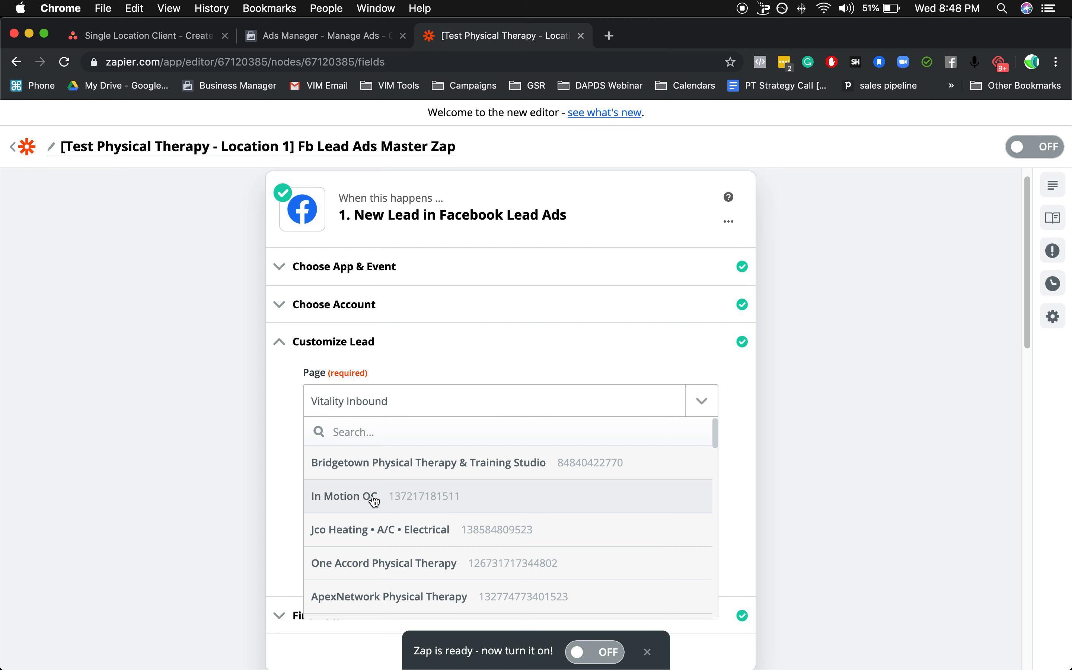
type("vita")
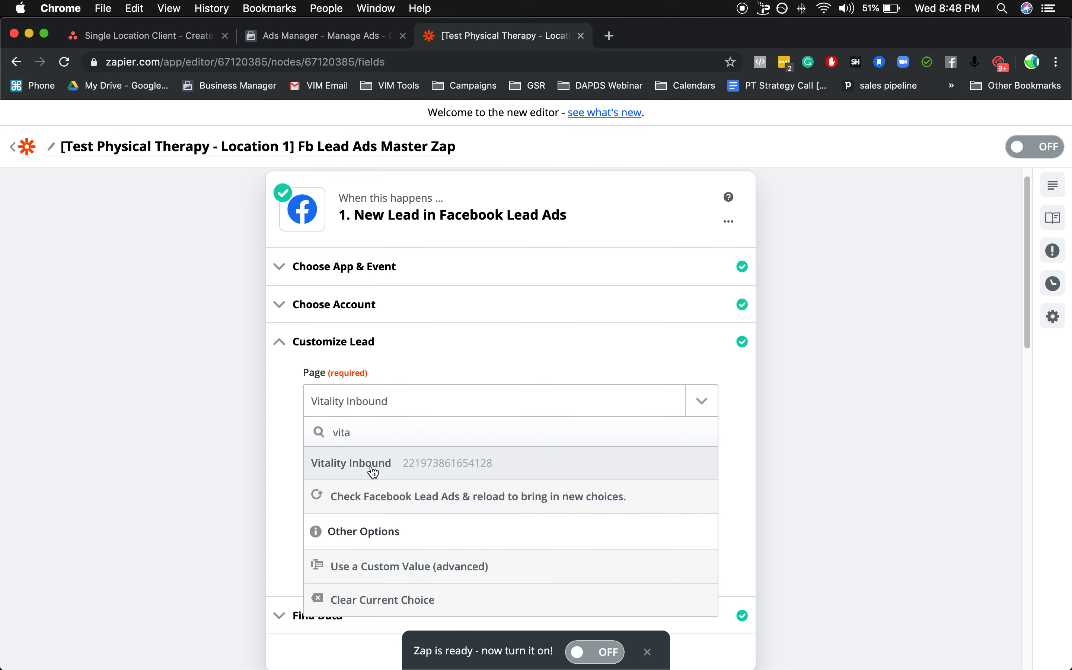
left_click(373, 470)
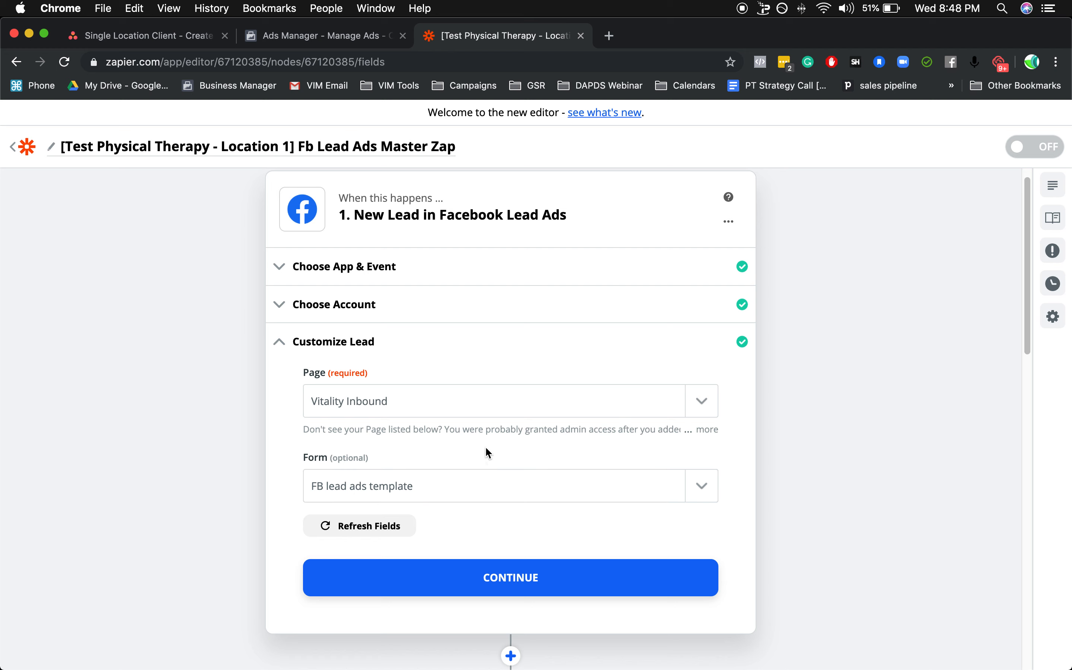
left_click(519, 594)
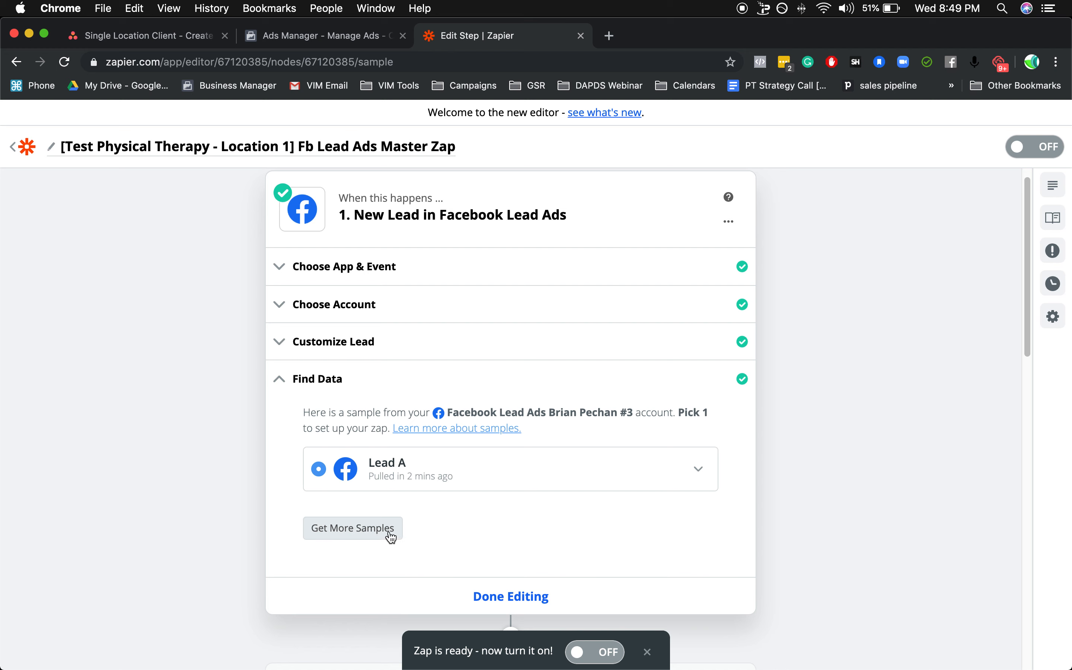
Pull in more lead samples for the Facebook trigger, choose the newly pulled Lead A, and finish editing the trigger.
left_click(353, 537)
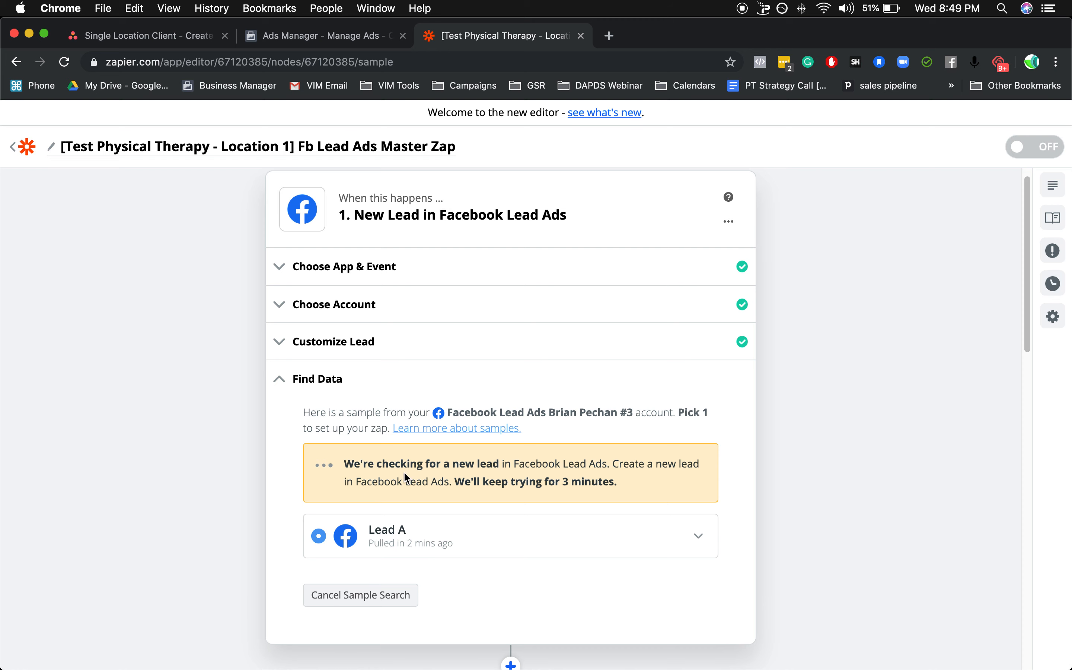
scroll(364, 512, "down", 2)
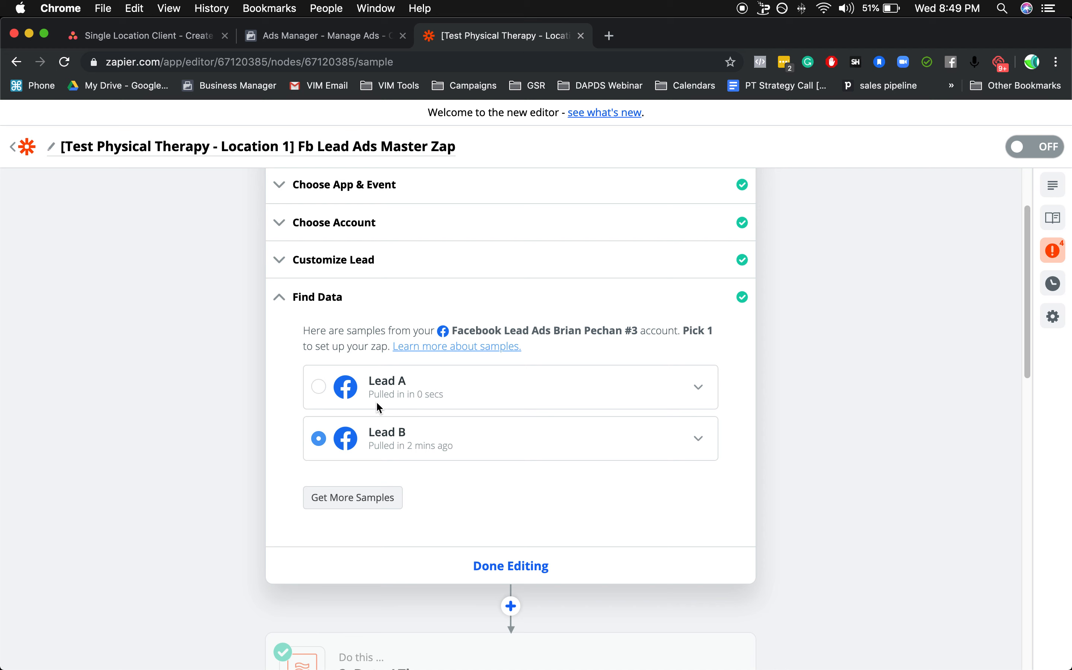
left_click(318, 387)
left_click(509, 567)
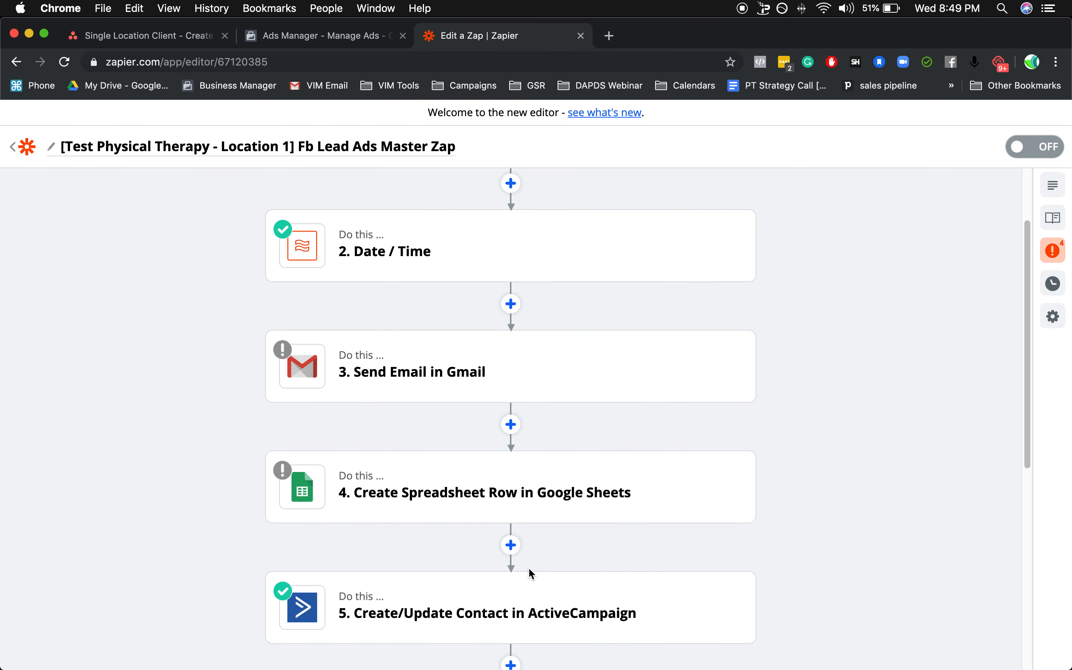
Open the Date / Time action's customization and review its input, format and timezone settings.
scroll(510, 302, "up", 3)
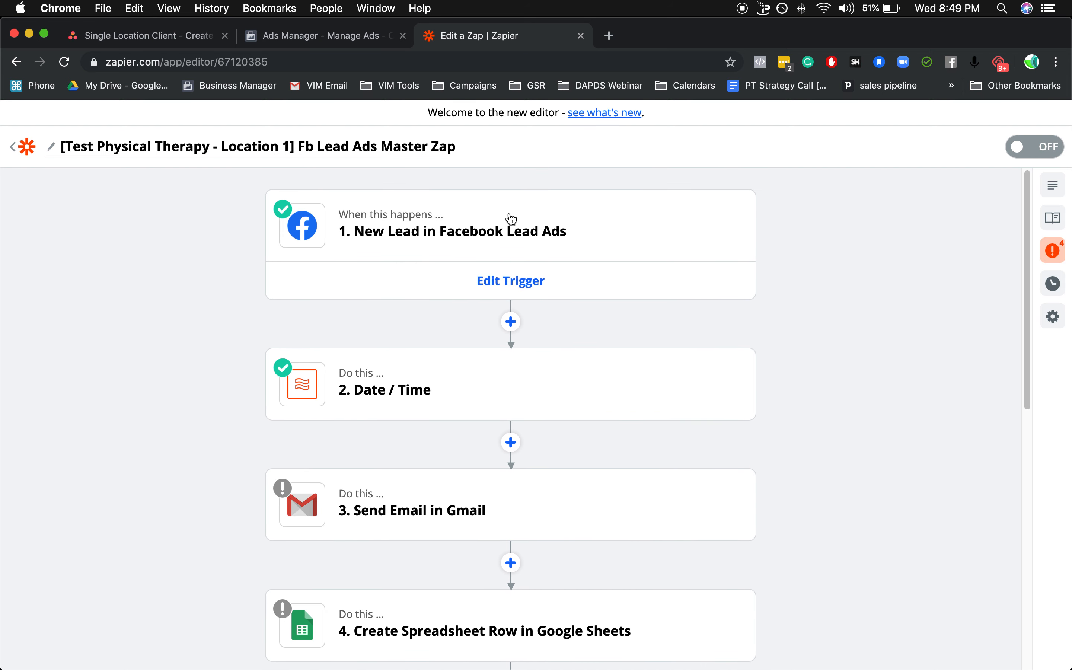
mouse_move(455, 323)
scroll(429, 335, "down", 1)
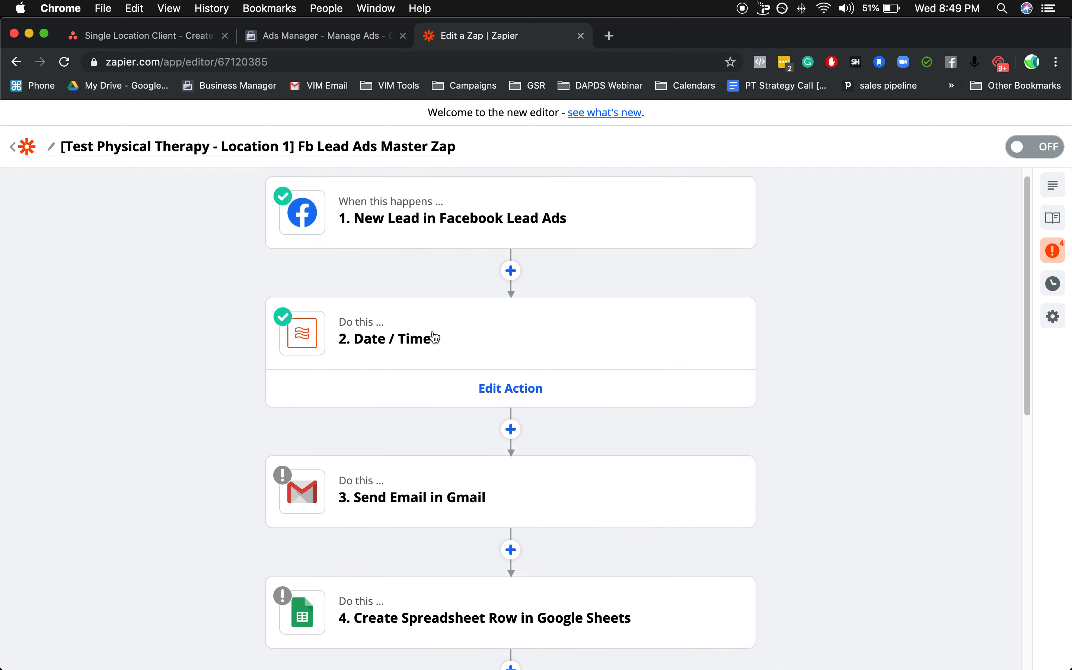
left_click(408, 340)
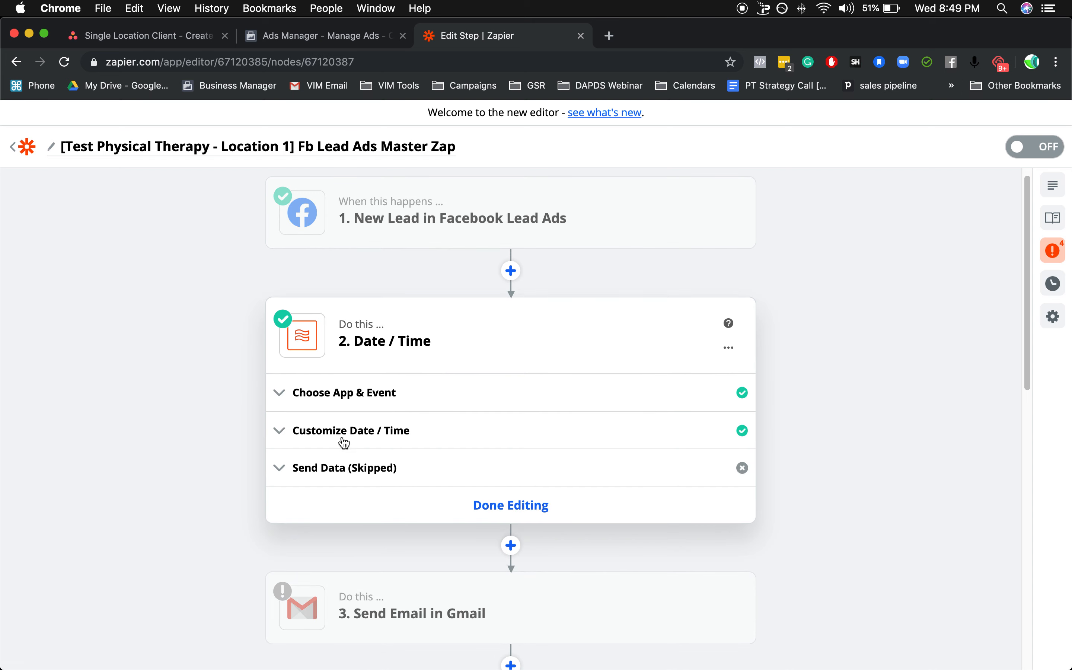
left_click(392, 440)
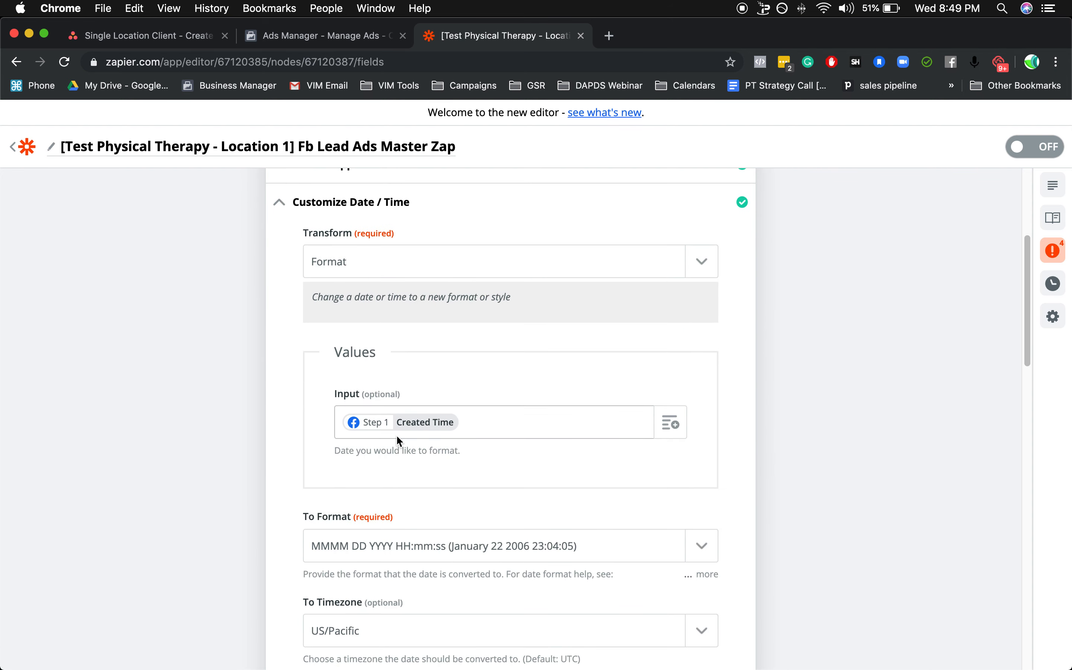
scroll(398, 436, "down", 3)
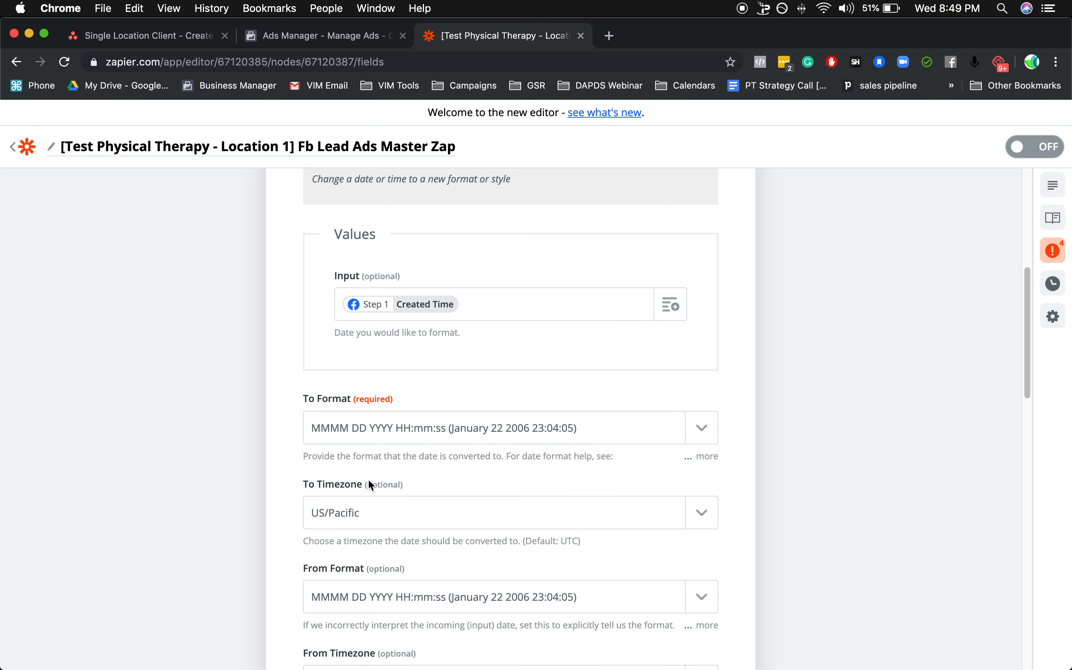
scroll(375, 480, "down", 1)
scroll(376, 480, "down", 1)
Check the To Timezone choices of the Date / Time action, keep US/Pacific, and finish editing the action.
left_click_drag(295, 430, 366, 436)
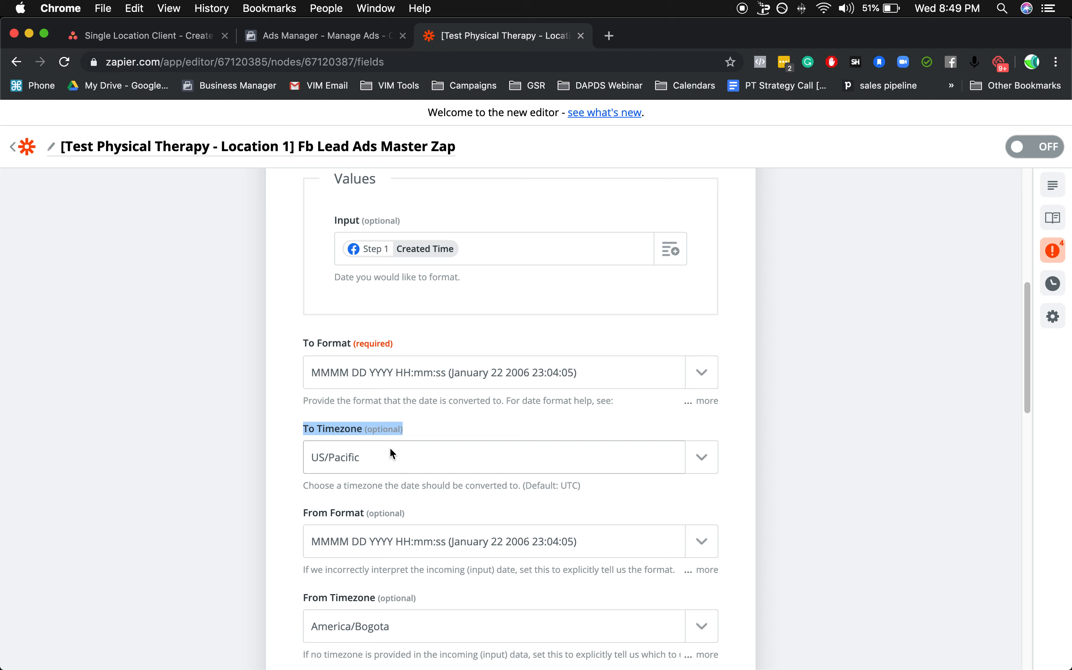
left_click(608, 461)
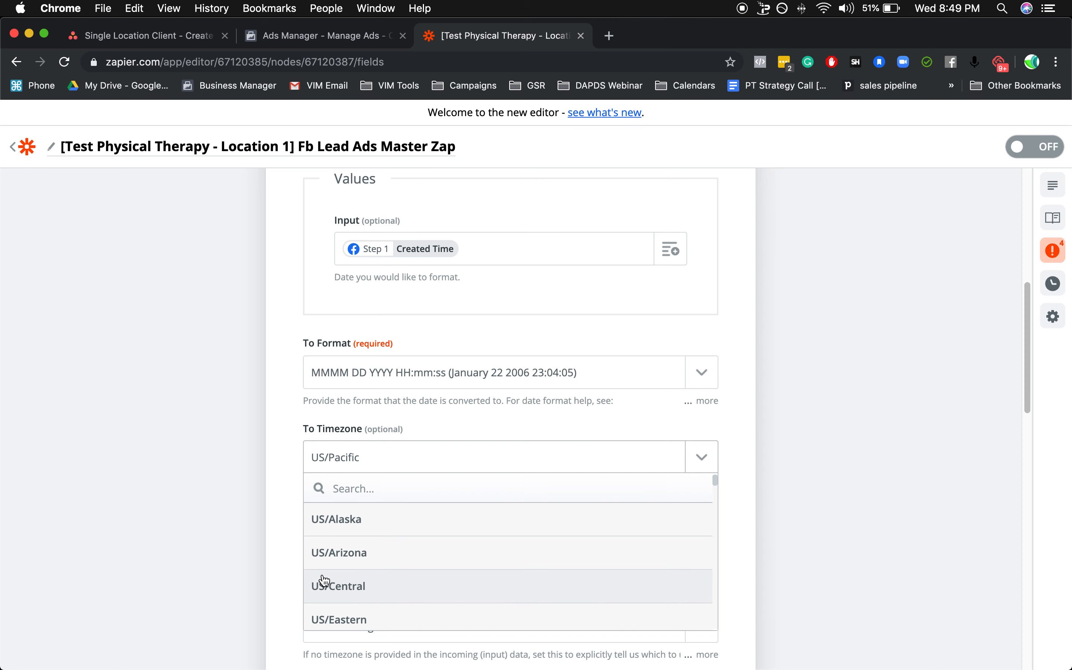
left_click(819, 446)
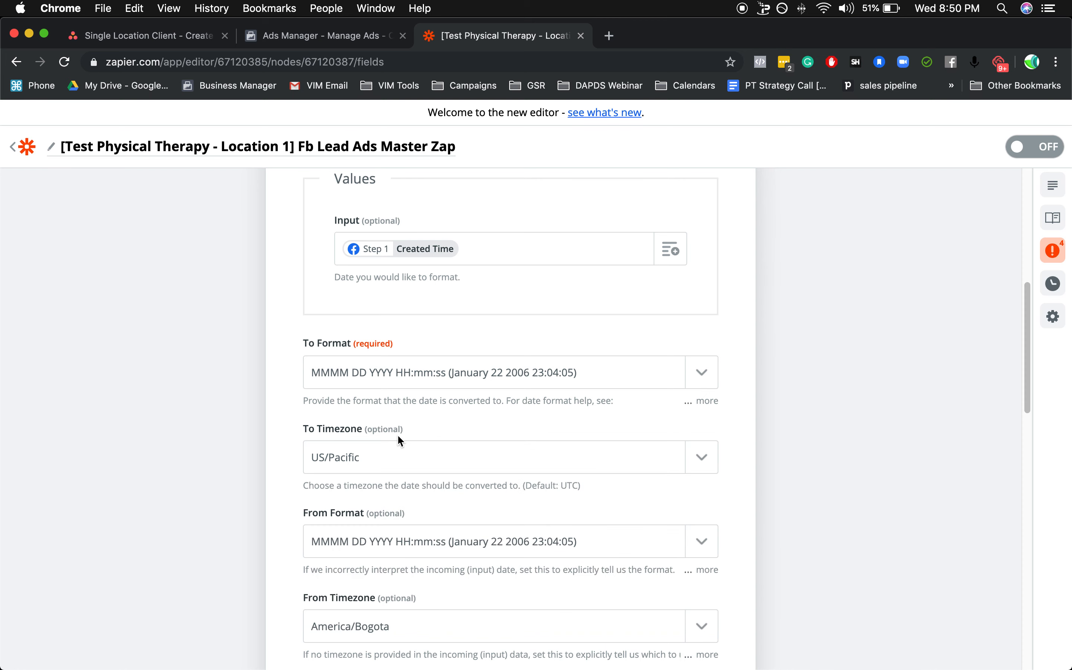
scroll(371, 473, "down", 5)
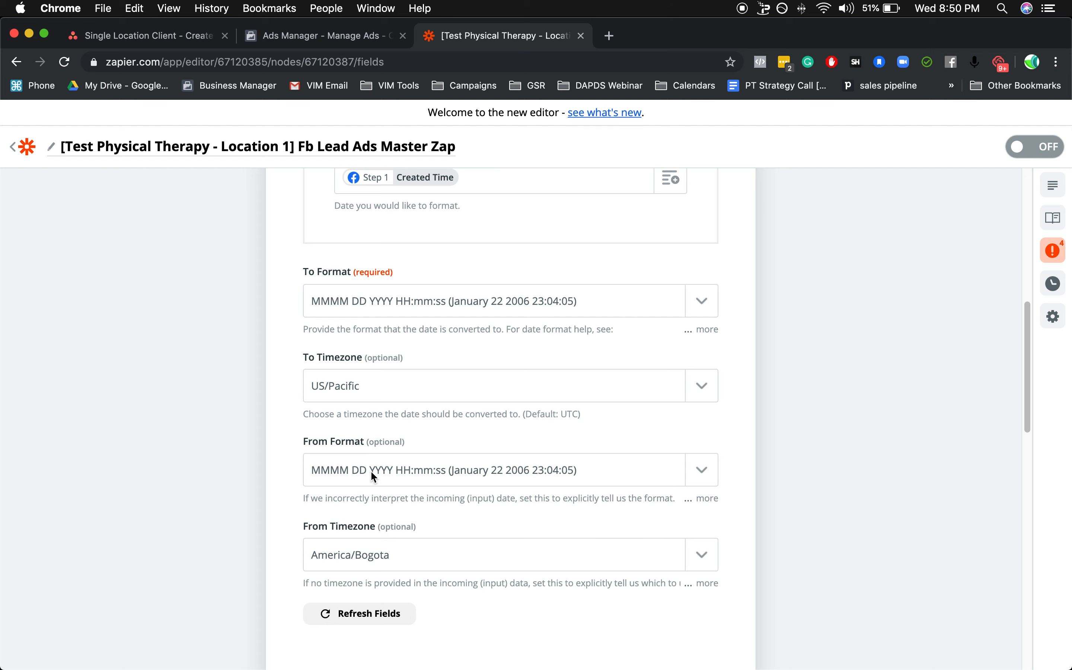
scroll(372, 475, "down", 5)
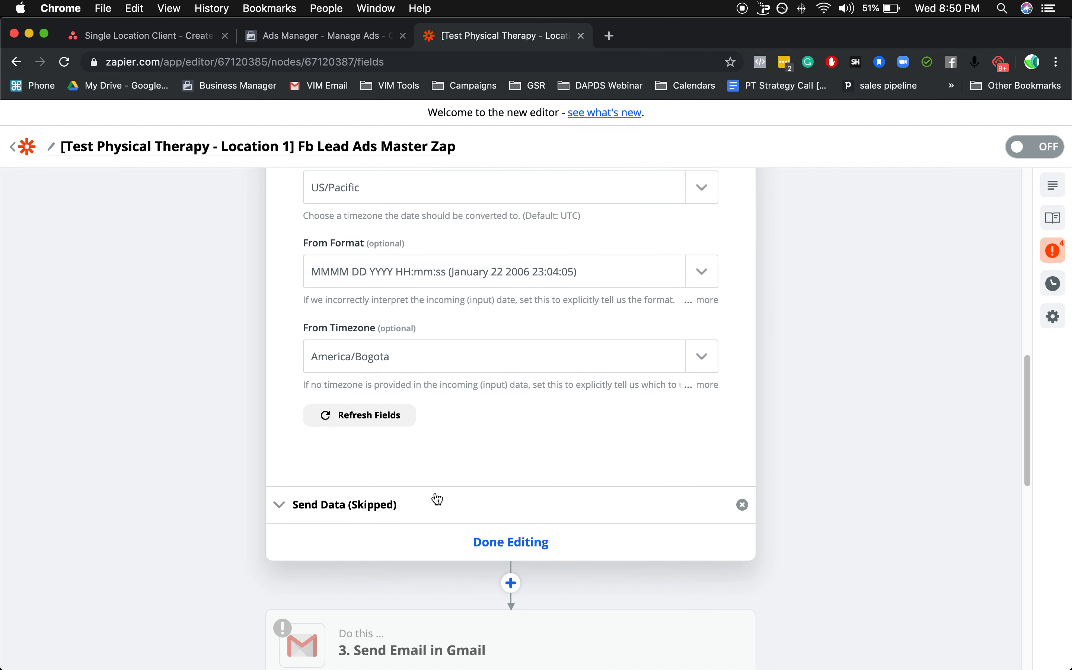
left_click(513, 547)
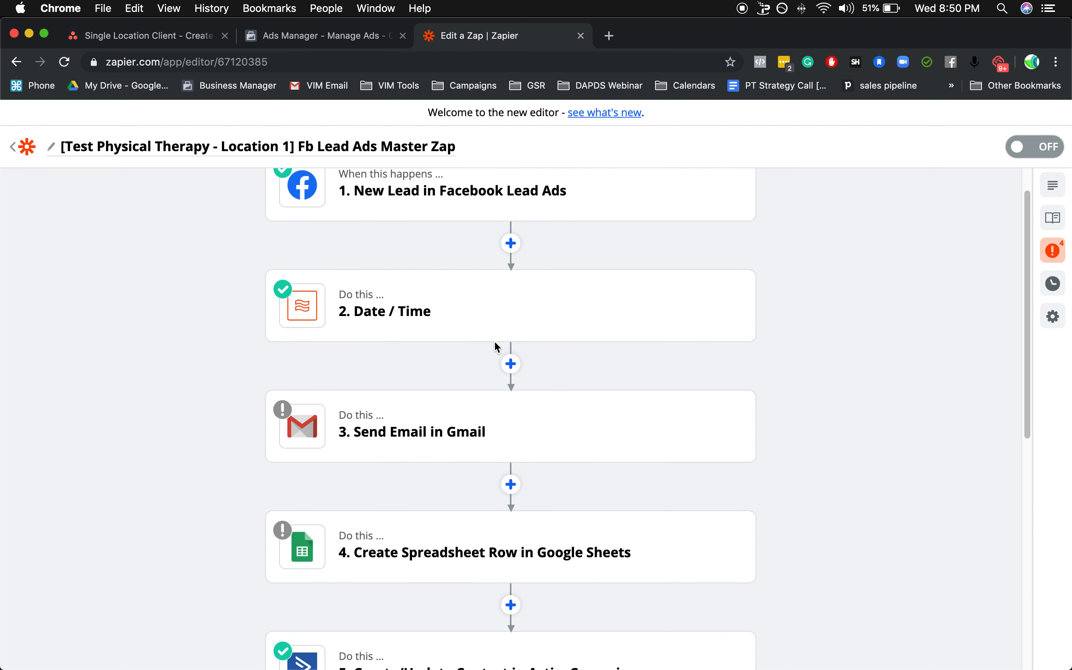
Open the Gmail action, keep the Send Email event and the current Gmail account, and continue to the email customization.
mouse_move(414, 311)
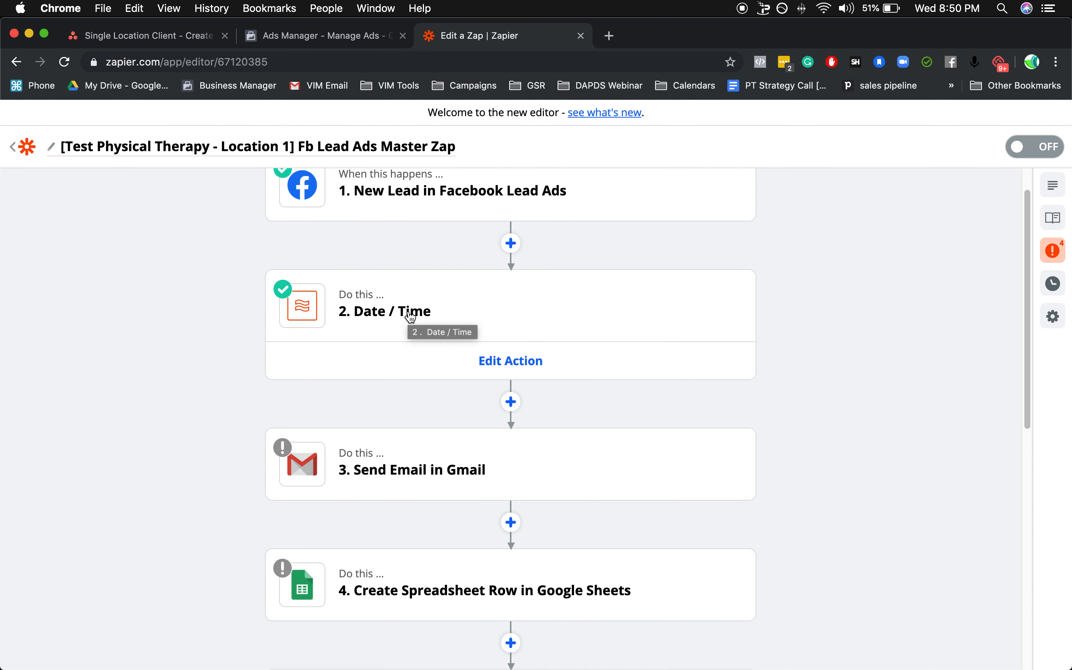
mouse_move(389, 464)
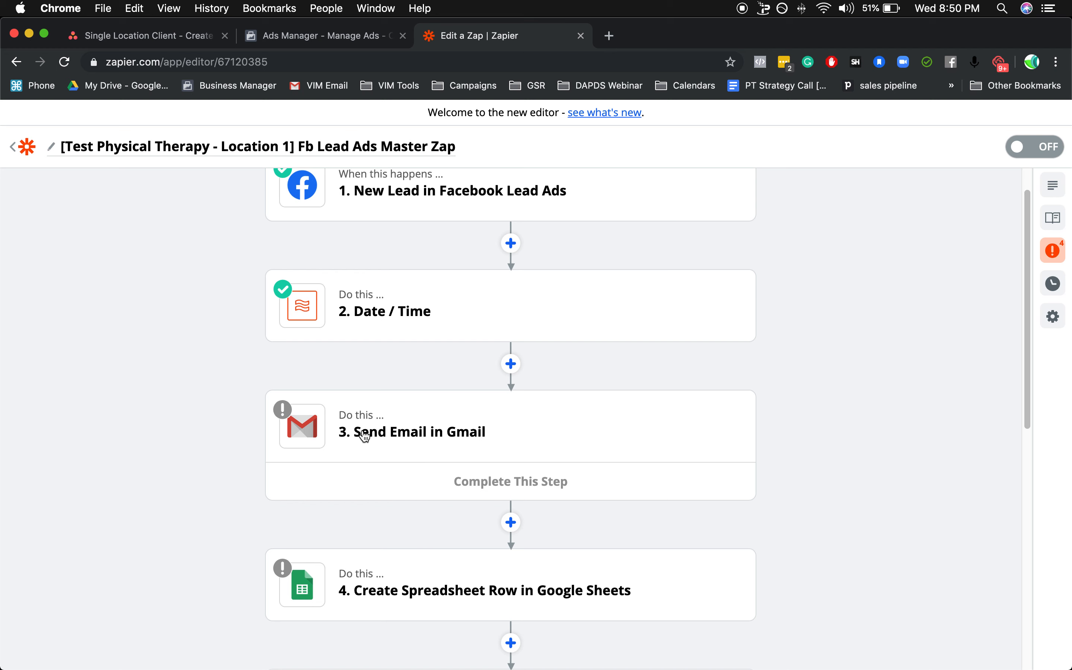
left_click(422, 442)
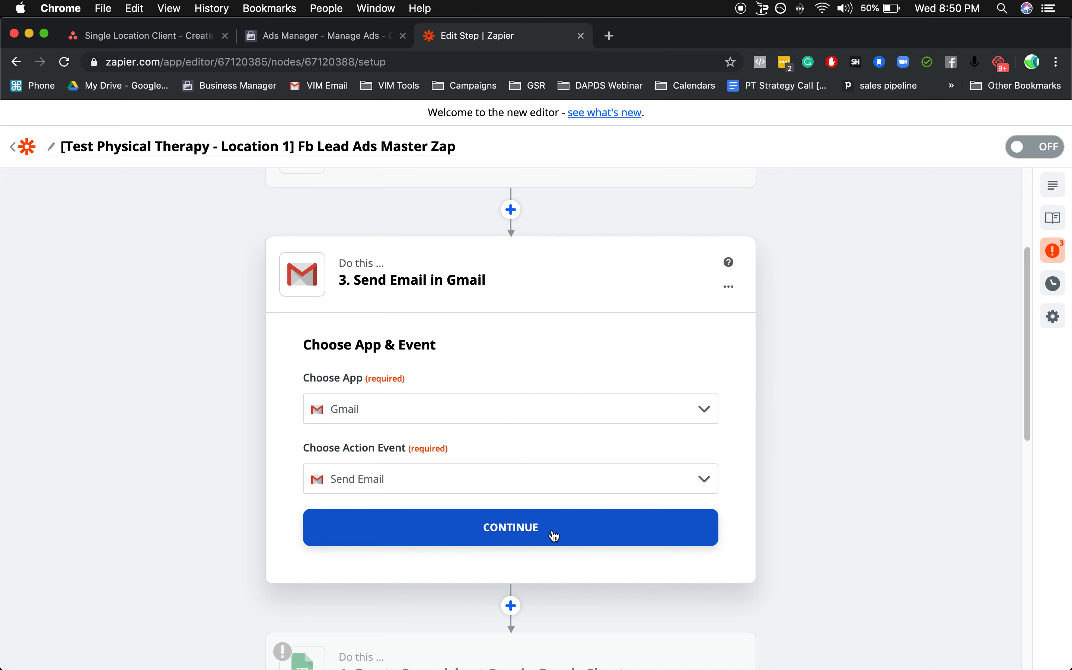
left_click(494, 530)
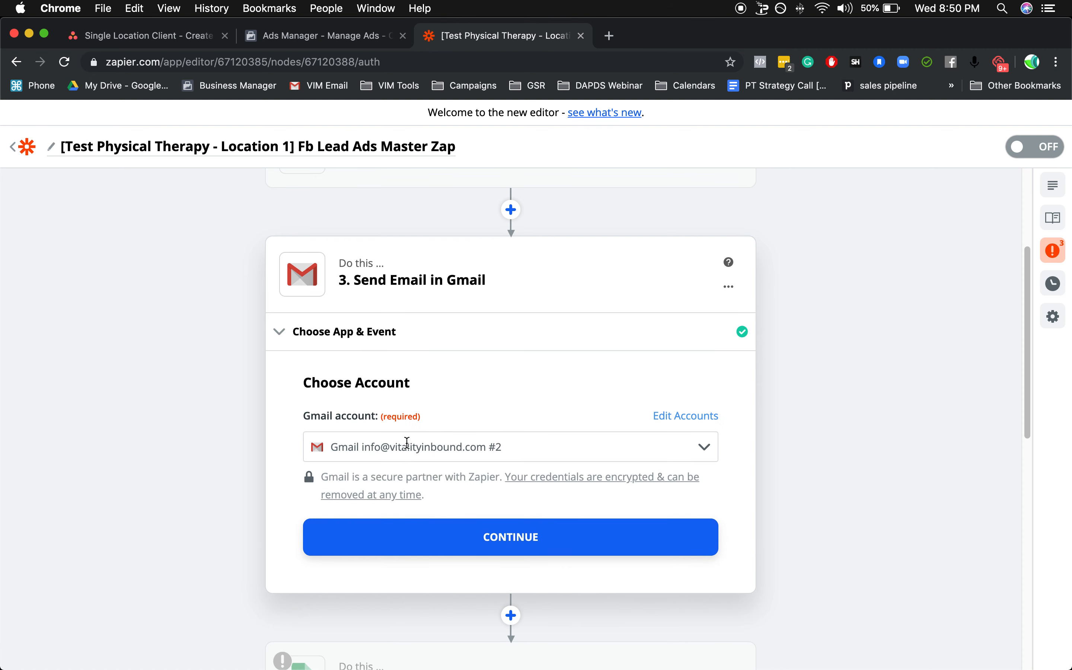
left_click(519, 552)
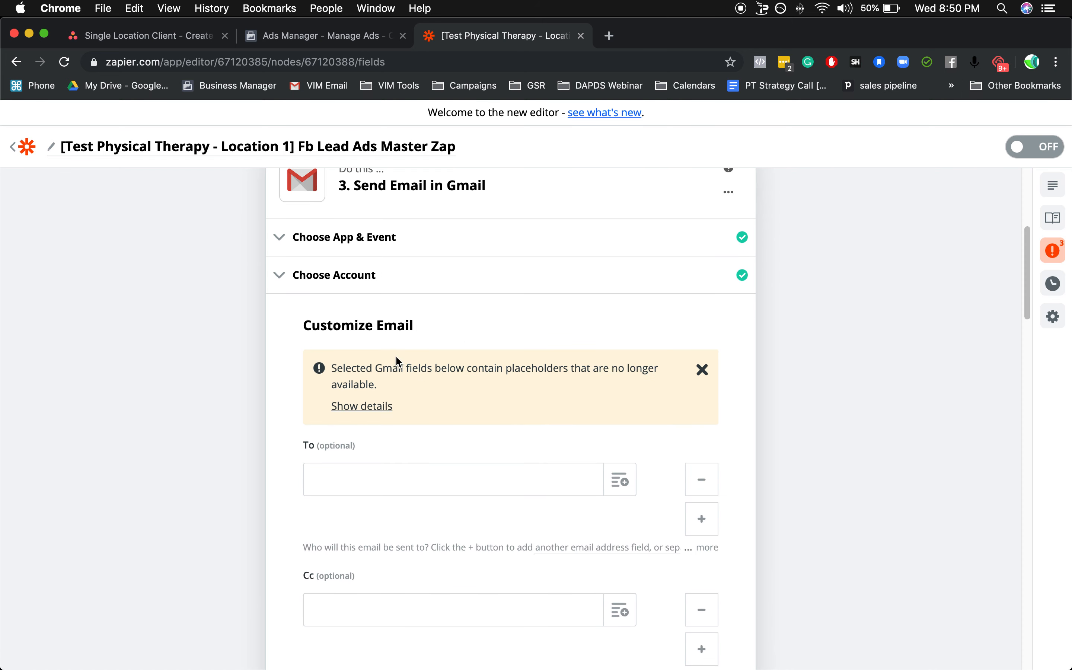
Enter three comma-separated recipient email addresses in the Gmail action's To field.
scroll(394, 354, "down", 1)
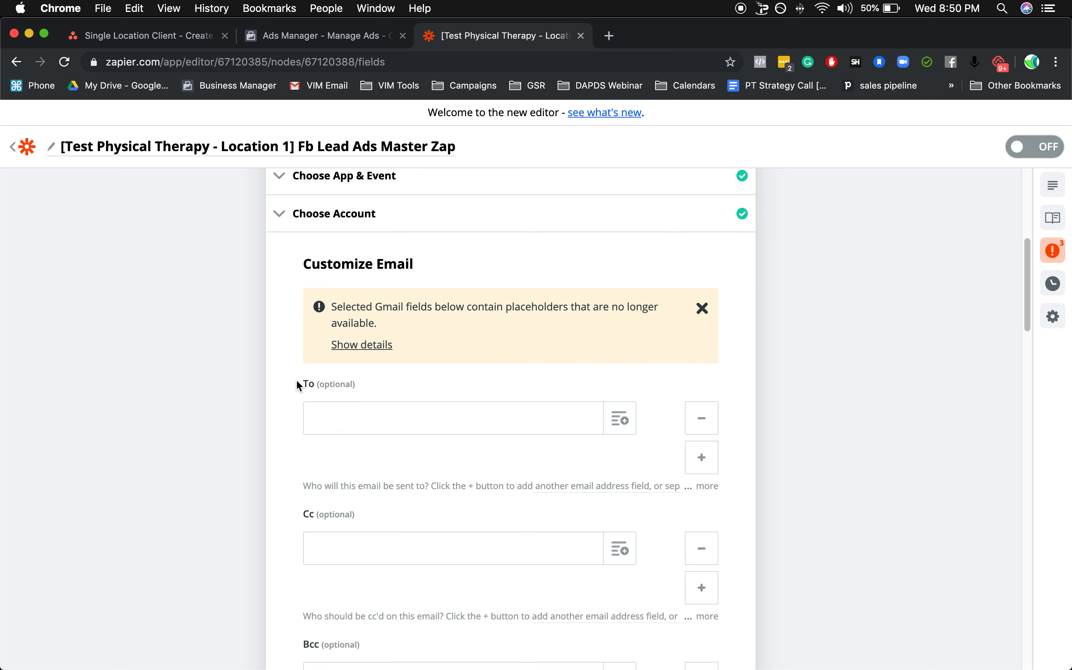
left_click_drag(298, 385, 340, 384)
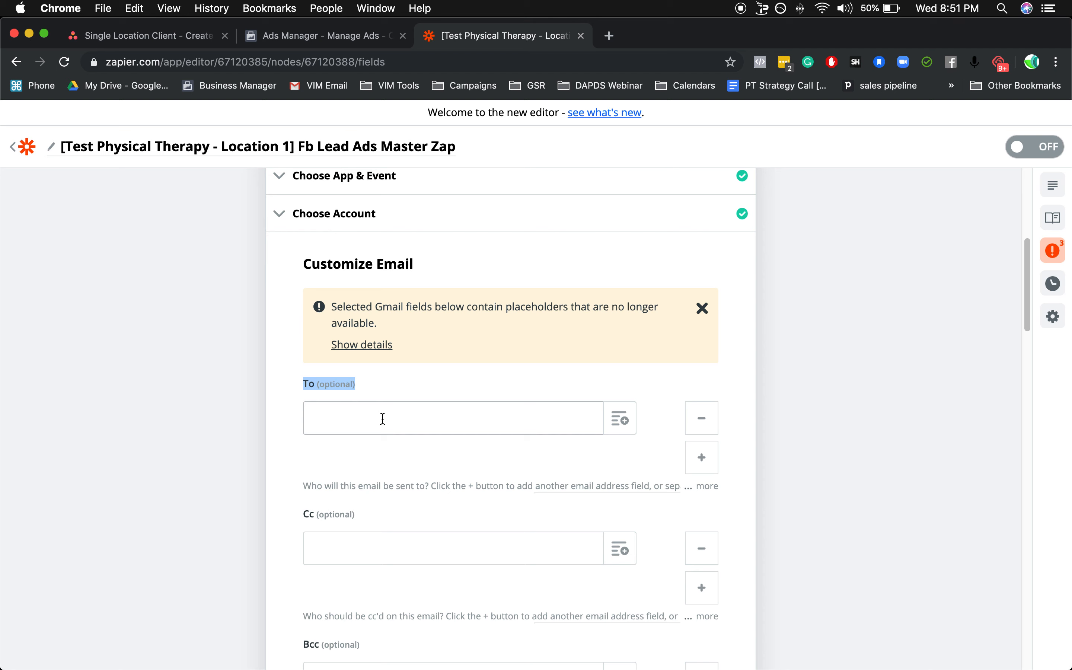
left_click(382, 418)
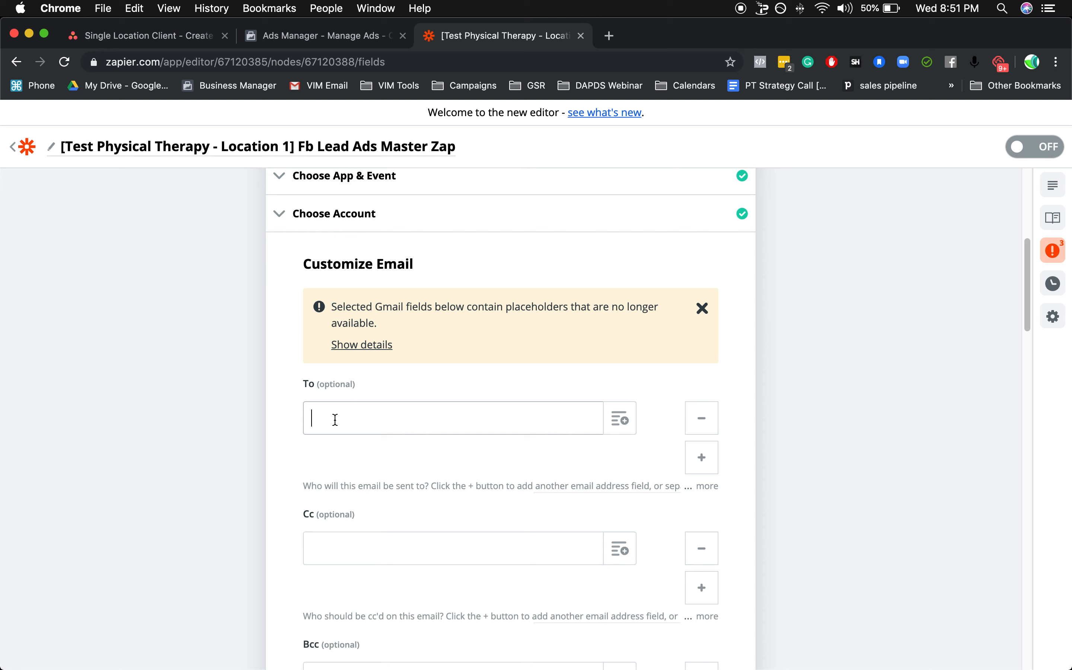
type("e")
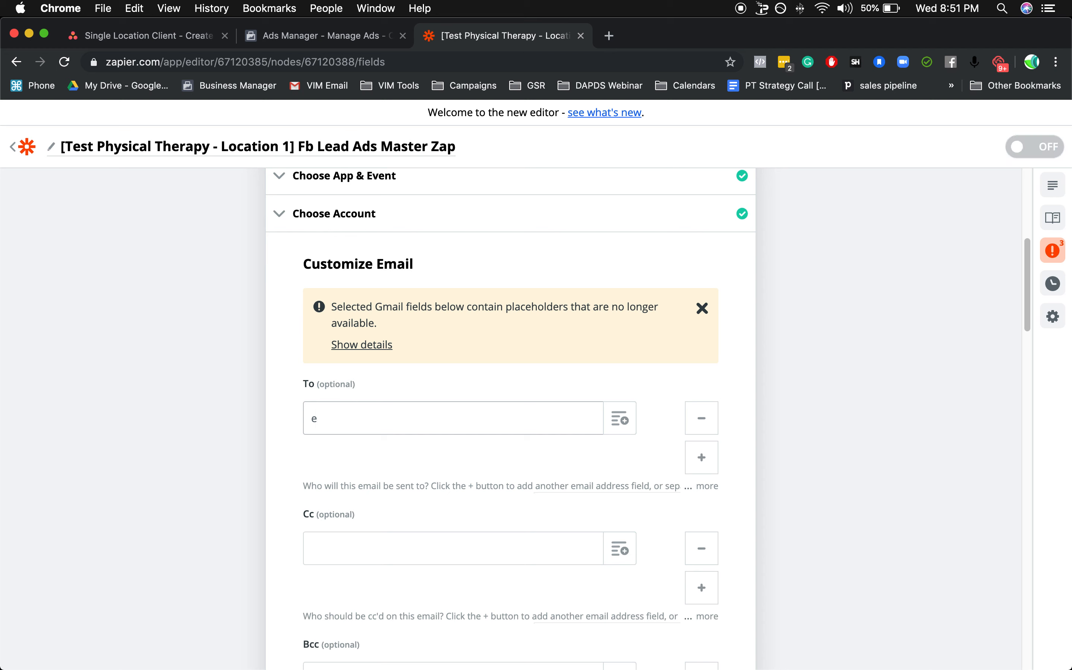
type("mail1@gmail.com,")
type("email2")
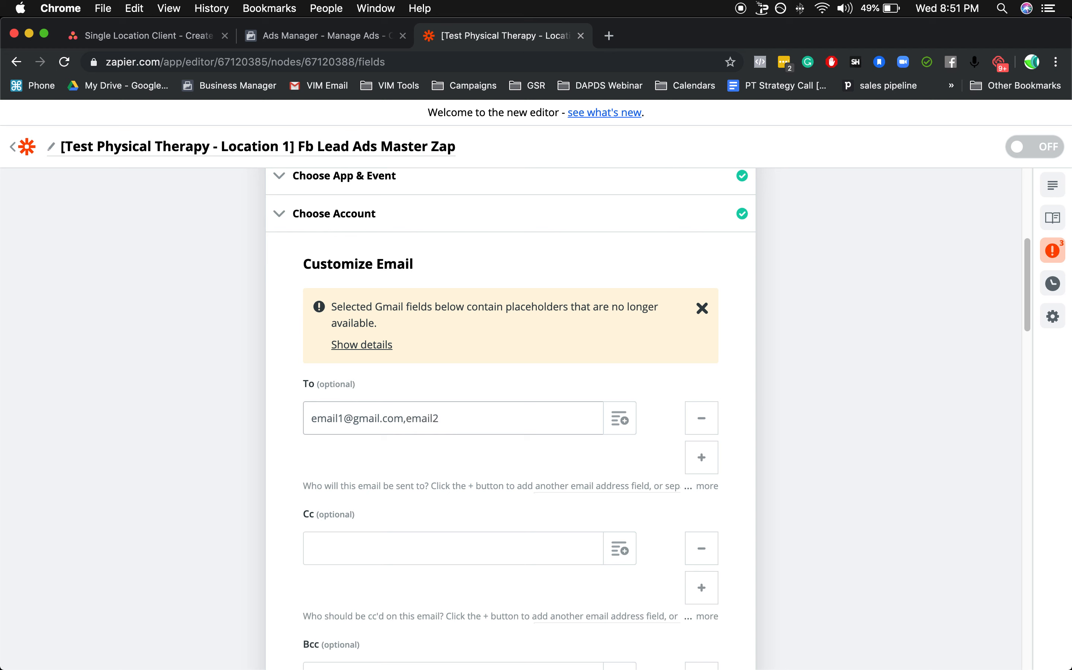
type("@gmail.com,email3@gma")
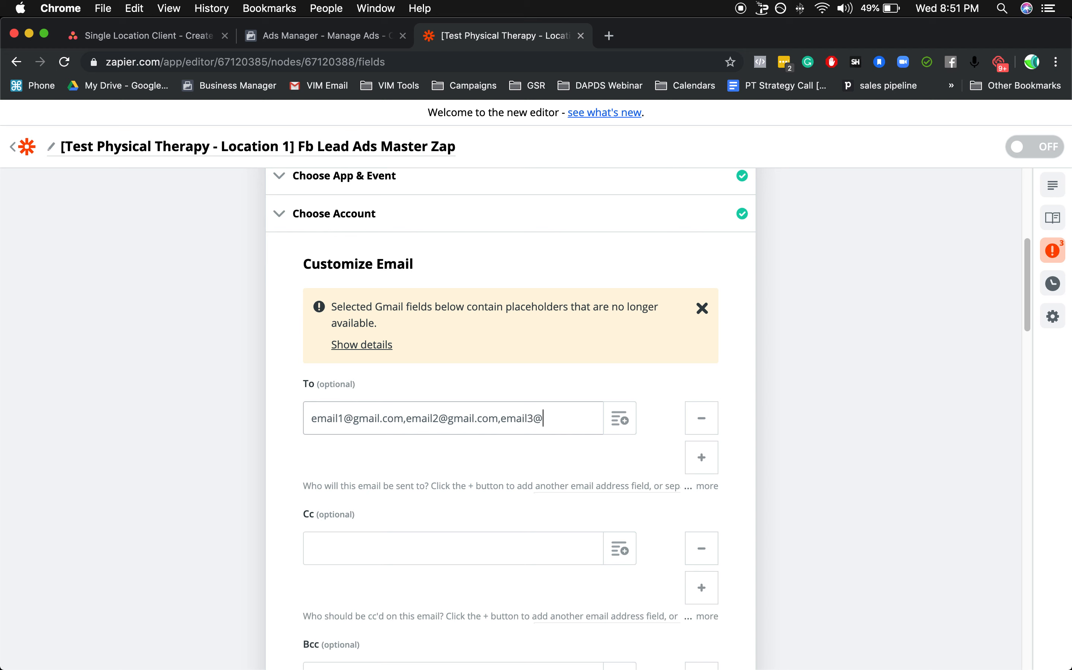
type("il.com")
Replace the unavailable phone number placeholder in the email body with the New Lead field "Phone Number (to Schedule Your Appointment)".
scroll(432, 426, "down", 3)
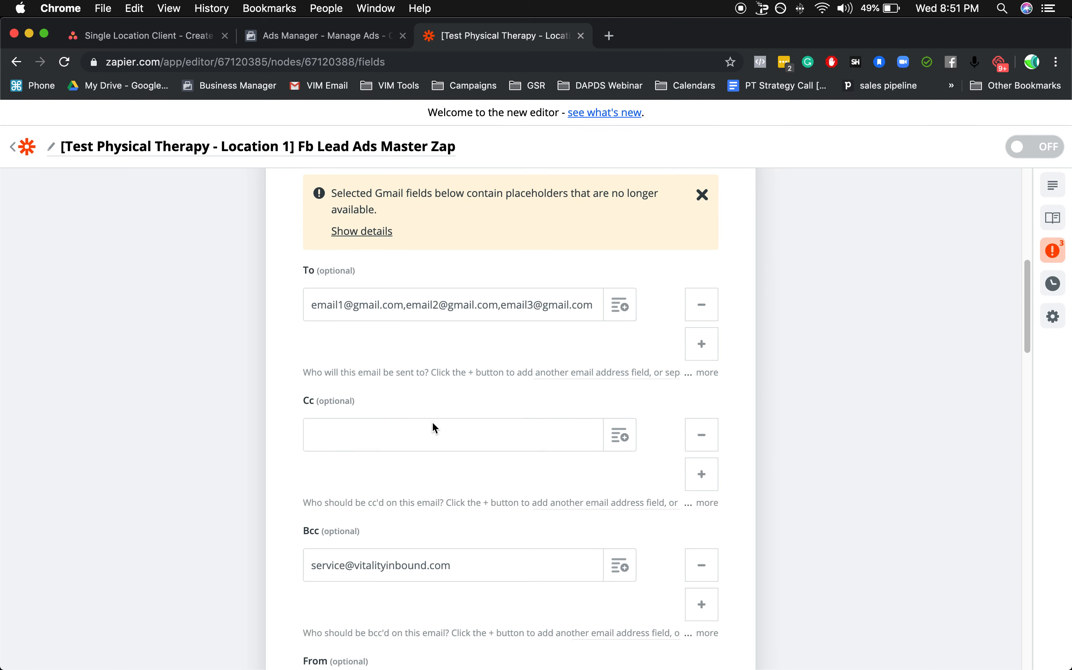
scroll(436, 417, "down", 15)
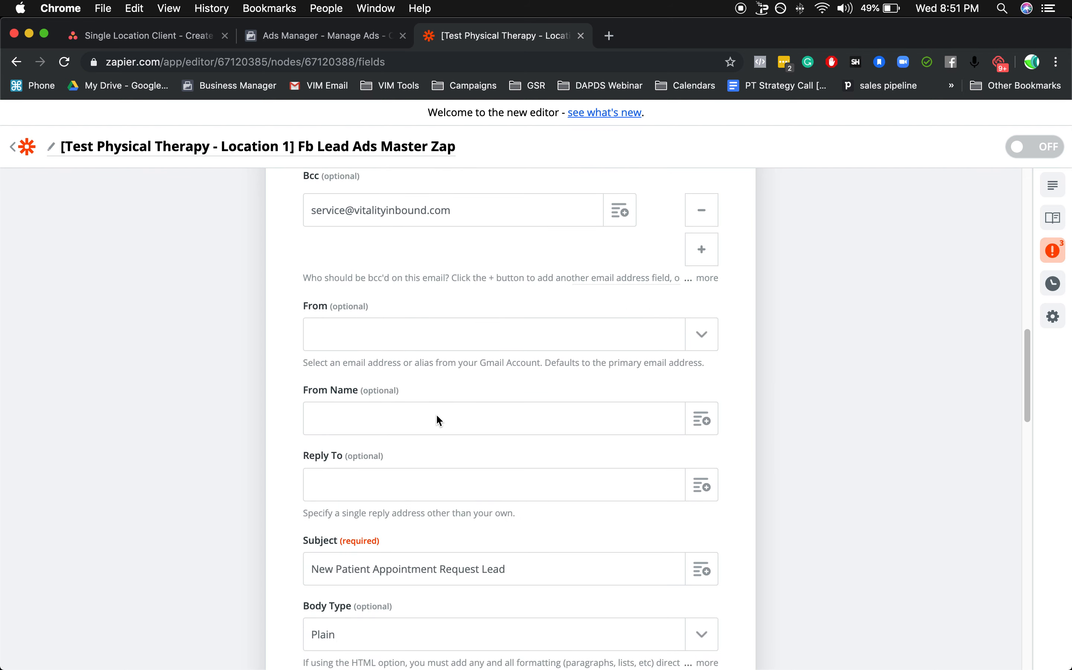
scroll(436, 414, "down", 1)
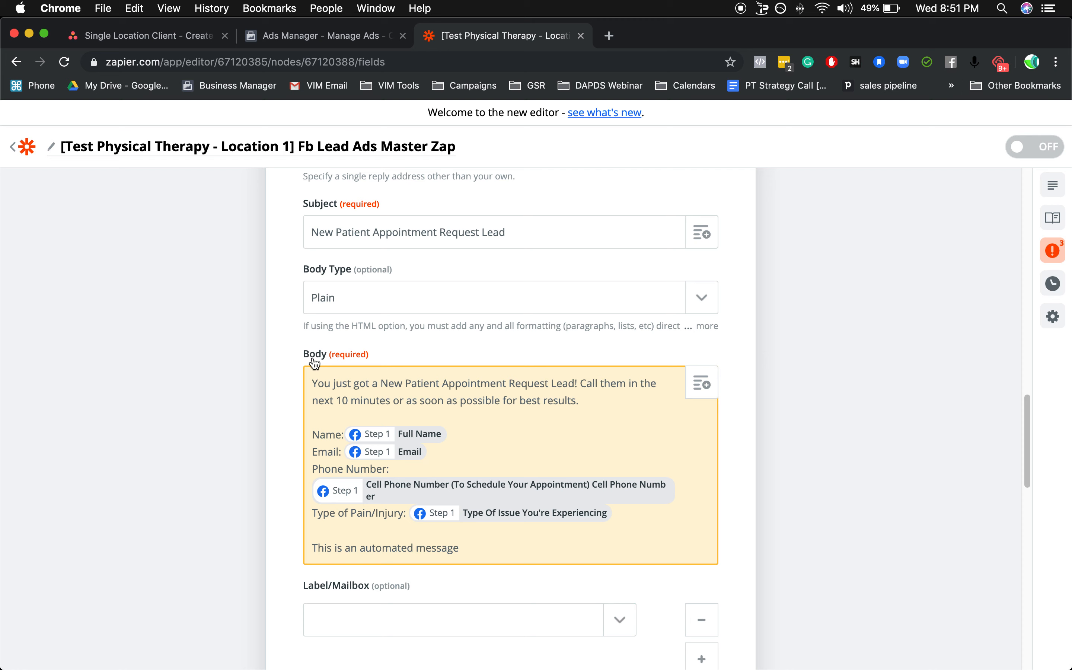
scroll(314, 361, "up", 1)
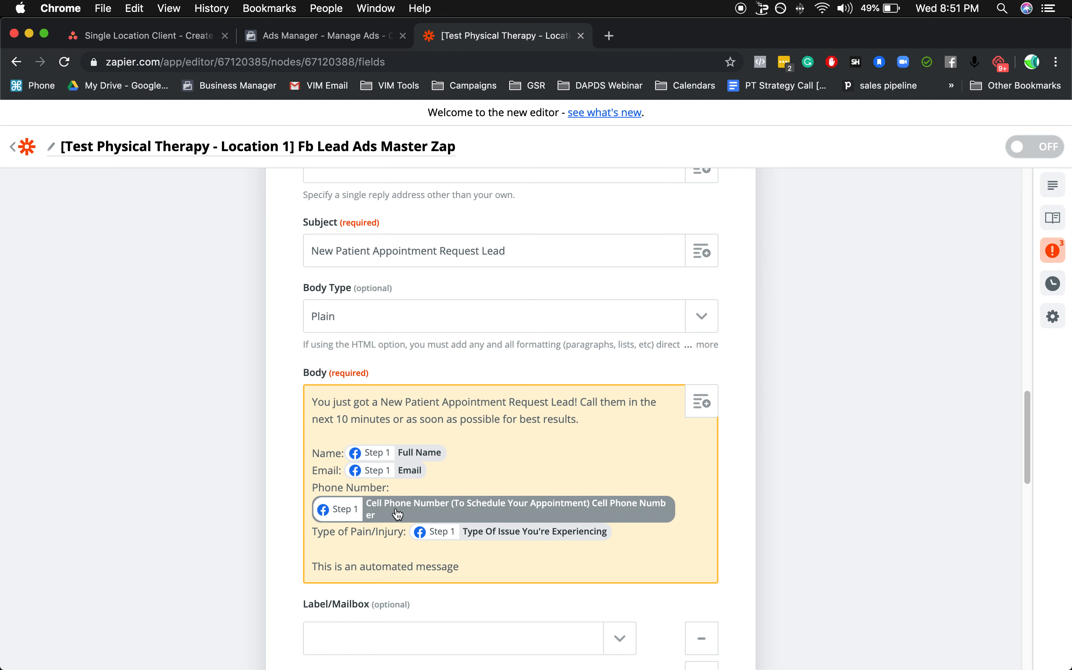
left_click(410, 510)
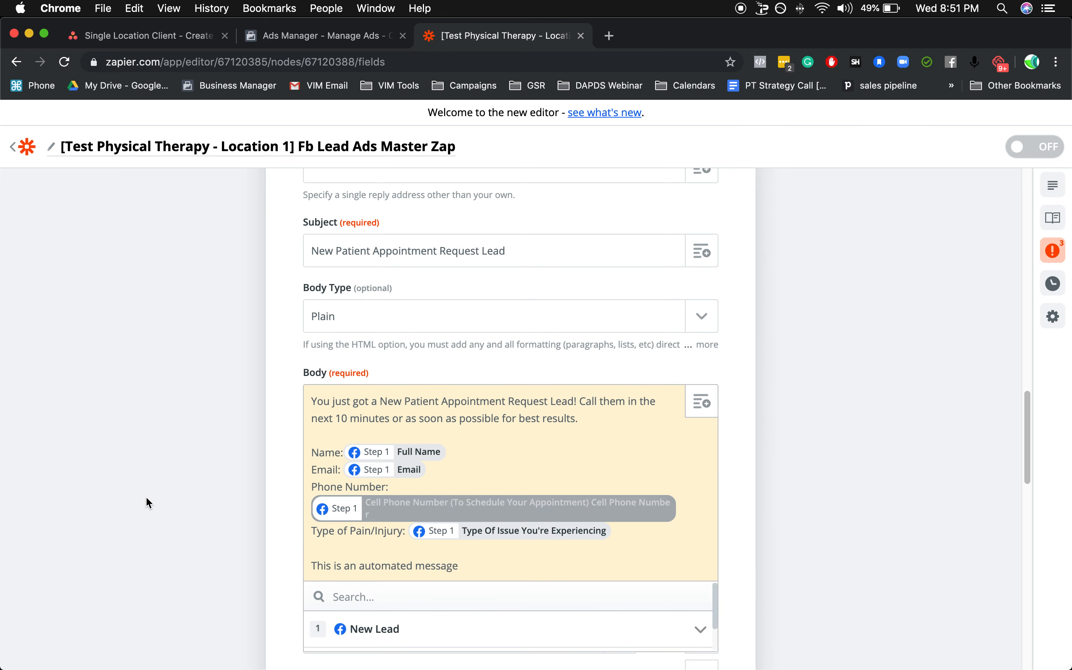
scroll(209, 459, "down", 3)
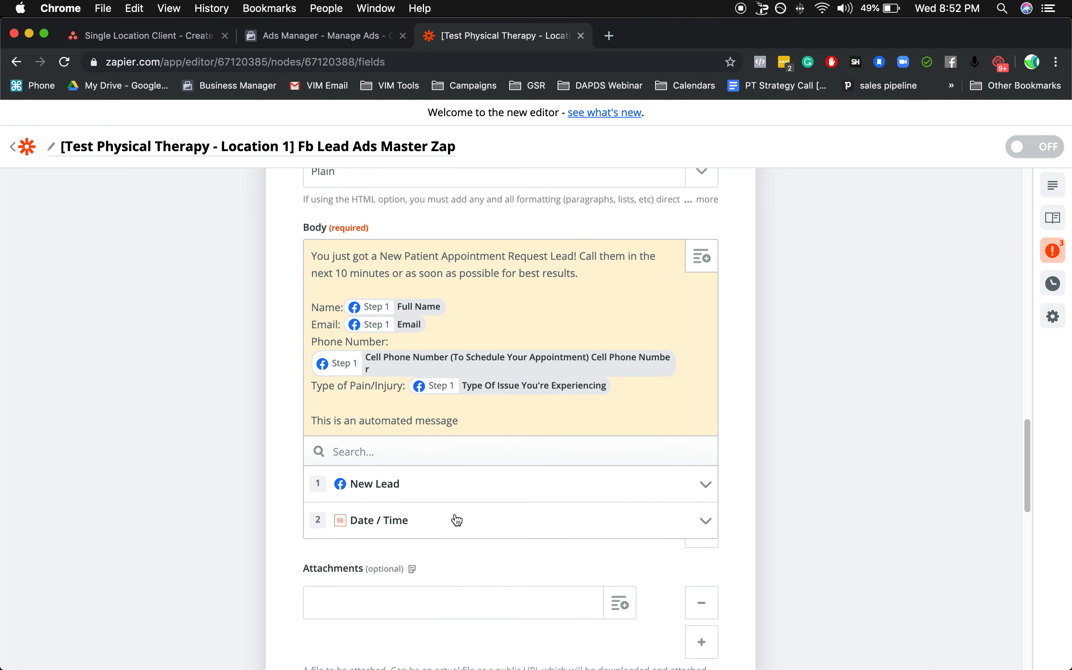
left_click(411, 493)
scroll(383, 581, "down", 1)
scroll(384, 581, "down", 10)
scroll(385, 578, "down", 4)
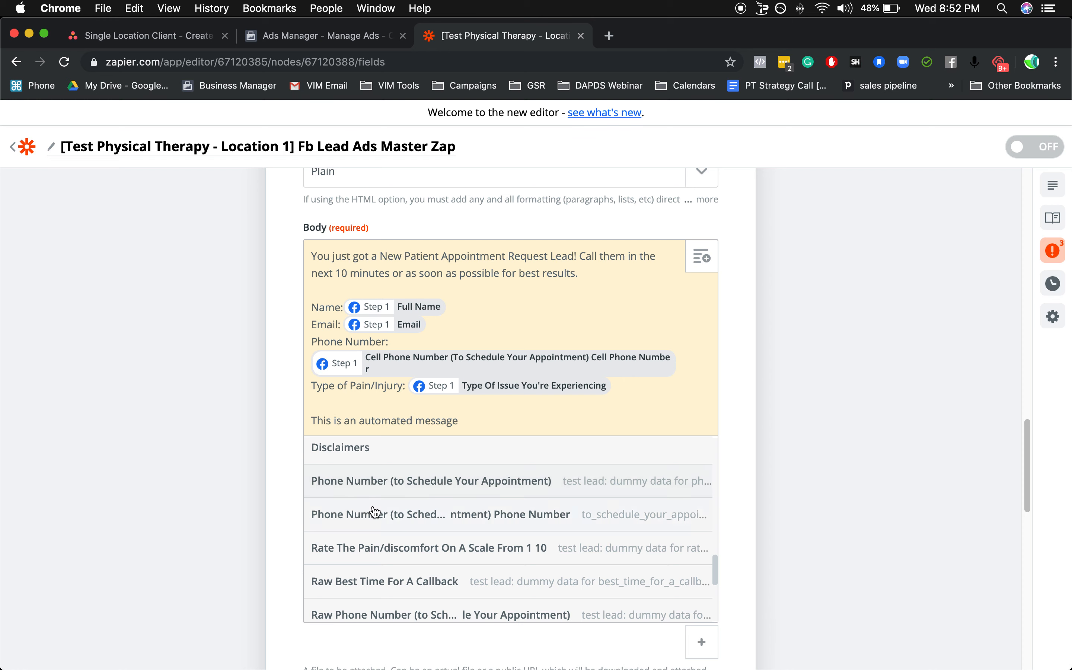
left_click(429, 481)
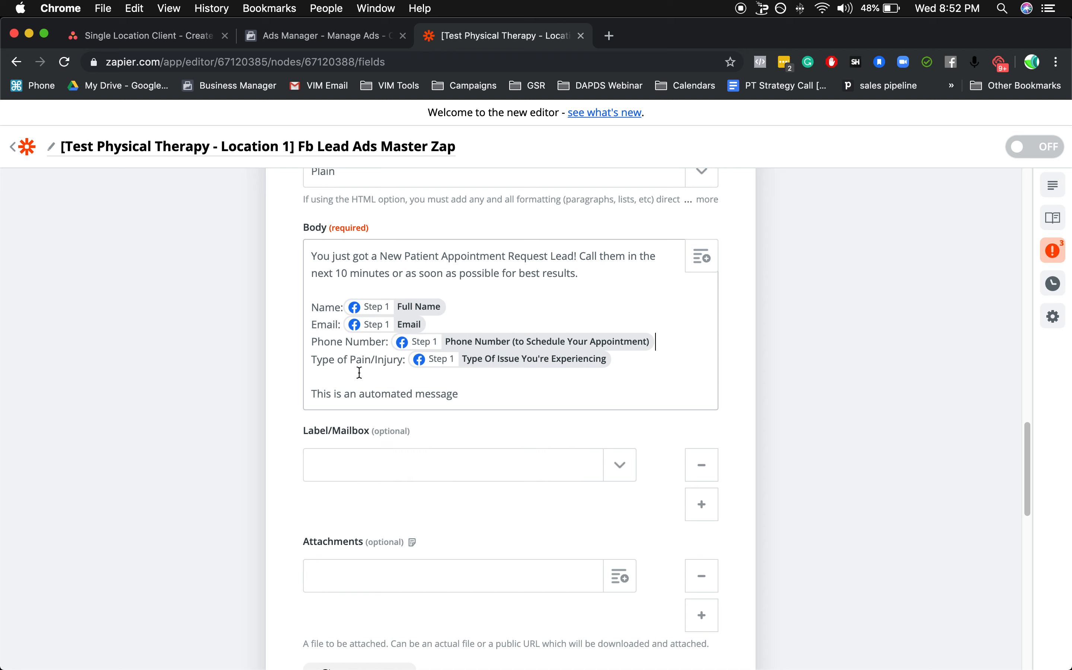
Reselect the New Lead field "Type Of Issue You're Experiencing" for the Type of Pain/Injury line in the email body.
left_click(491, 366)
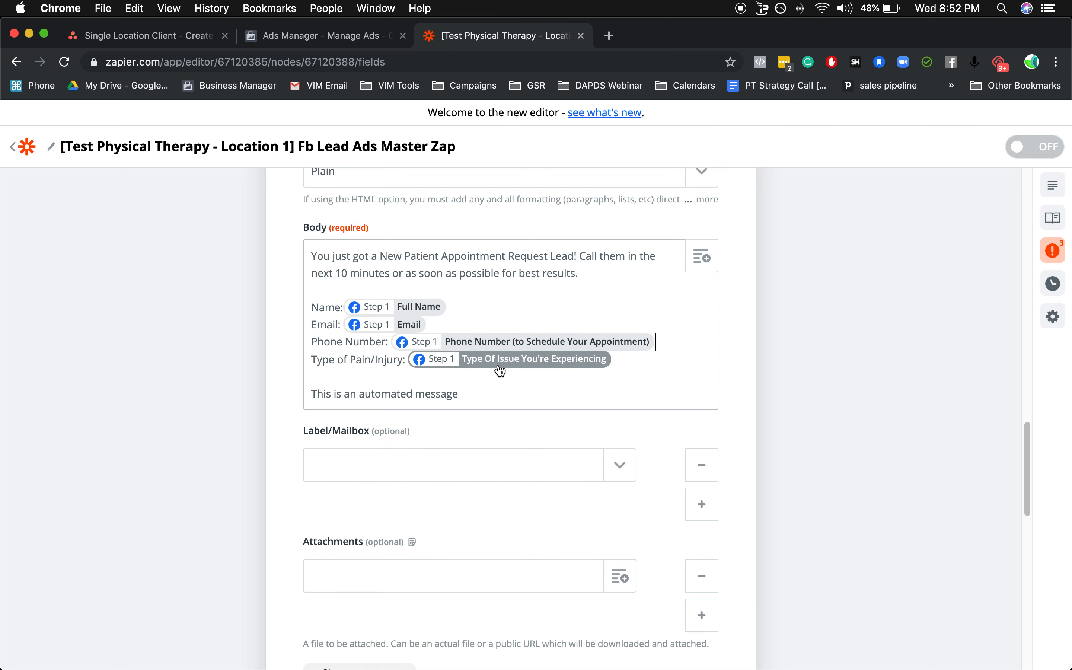
left_click(490, 366)
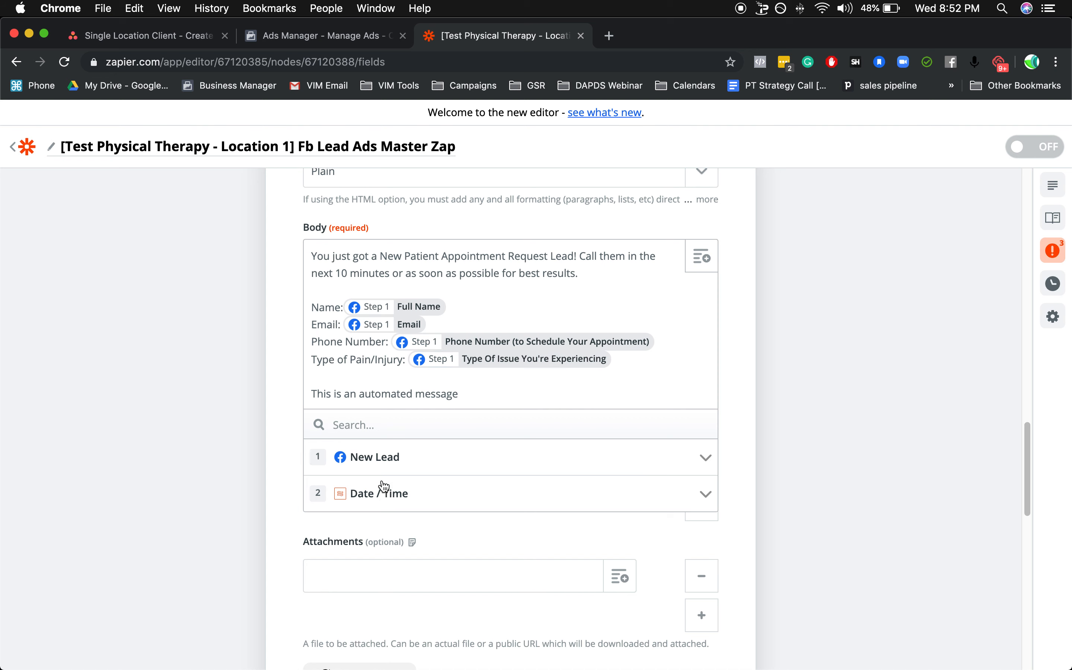
left_click(403, 468)
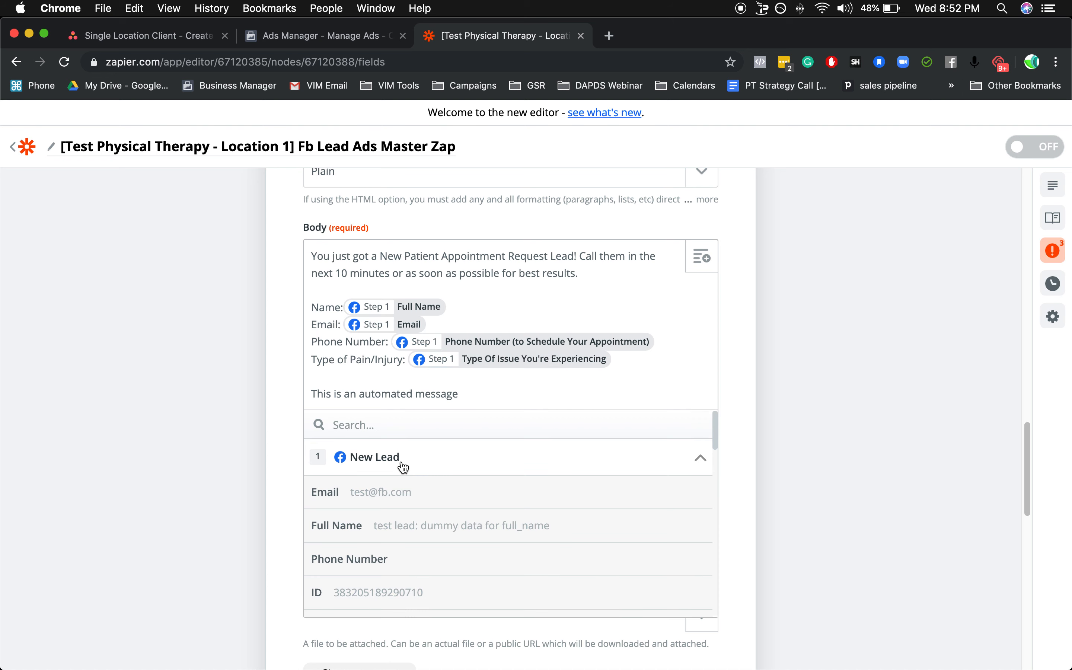
scroll(418, 531, "down", 10)
scroll(420, 533, "down", 3)
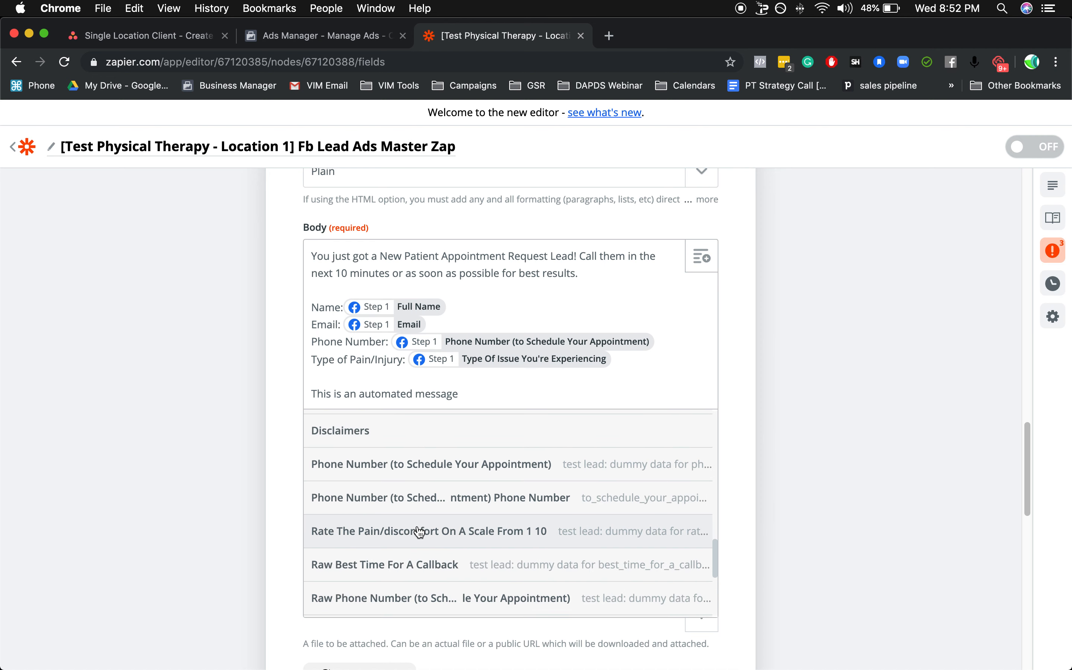
scroll(420, 533, "down", 4)
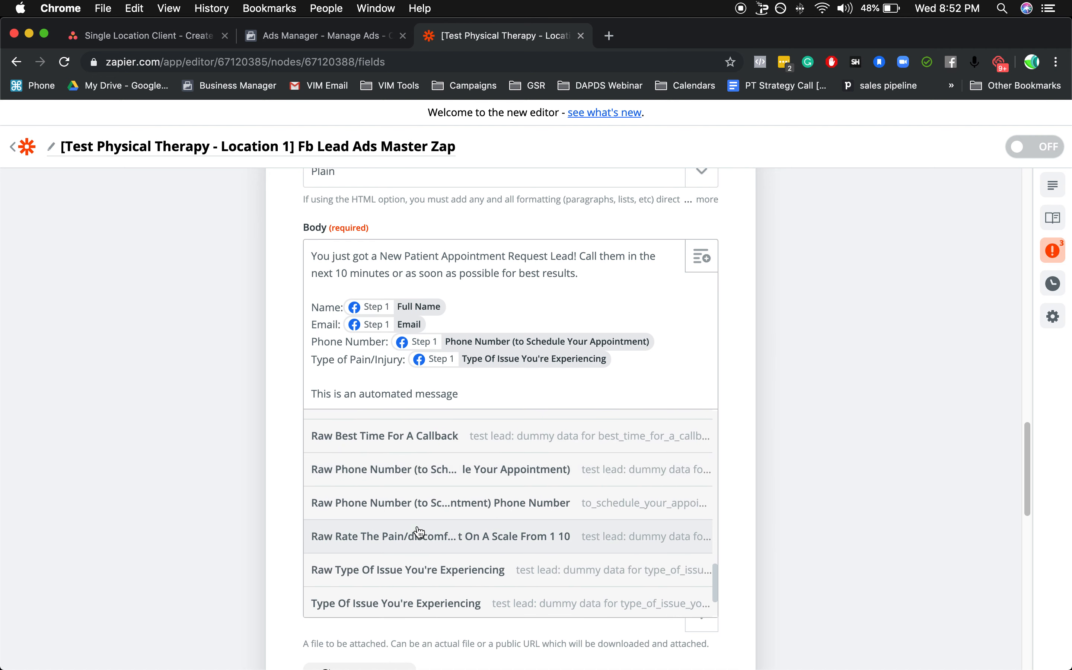
scroll(419, 534, "down", 1)
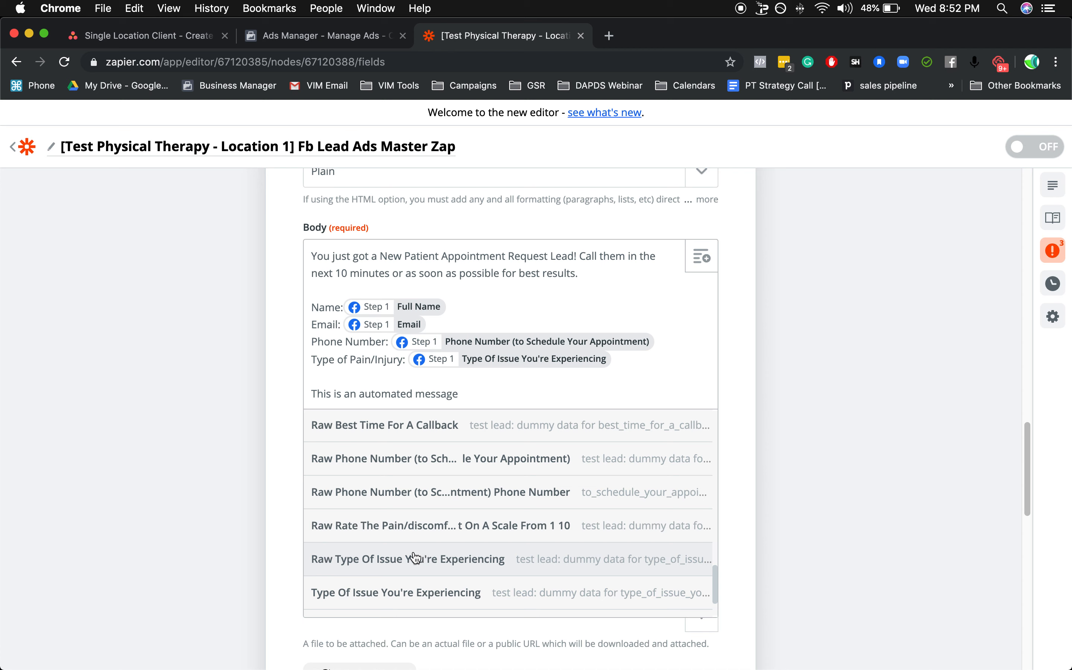
scroll(398, 596, "down", 1)
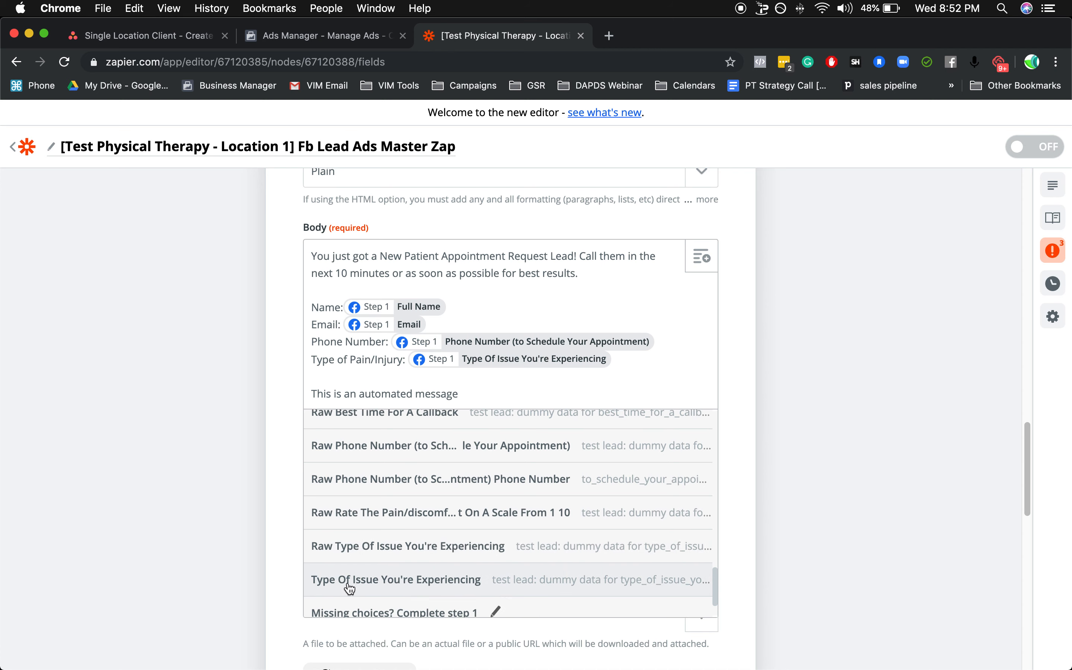
left_click(454, 581)
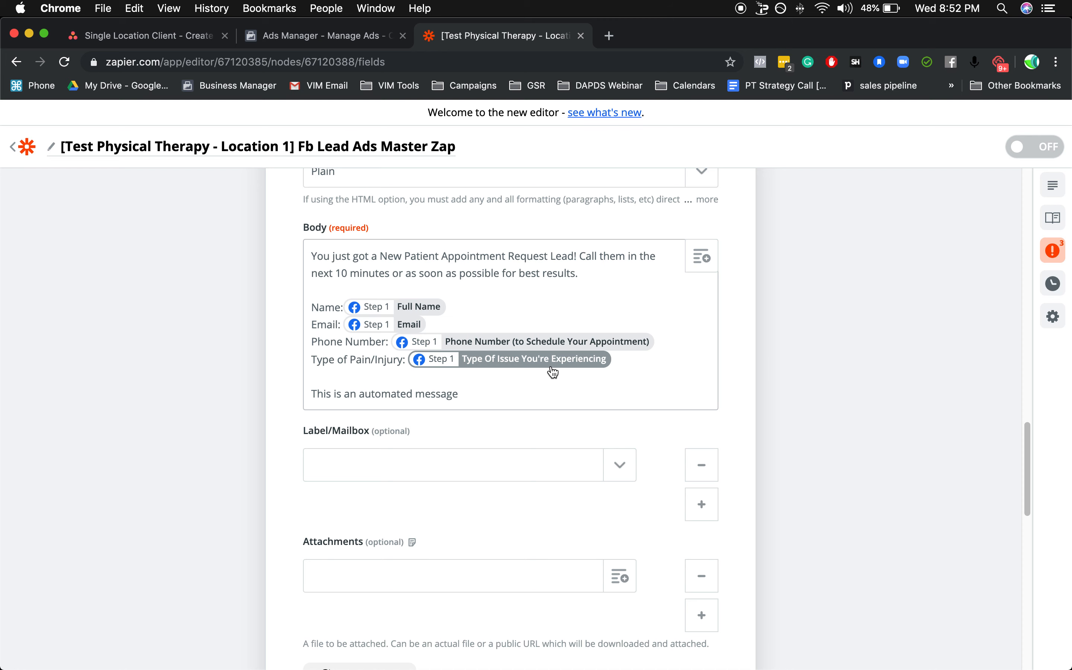
Continue past the email customization, skip the Gmail test, and finish editing the action.
scroll(600, 398, "down", 1)
scroll(594, 403, "down", 2)
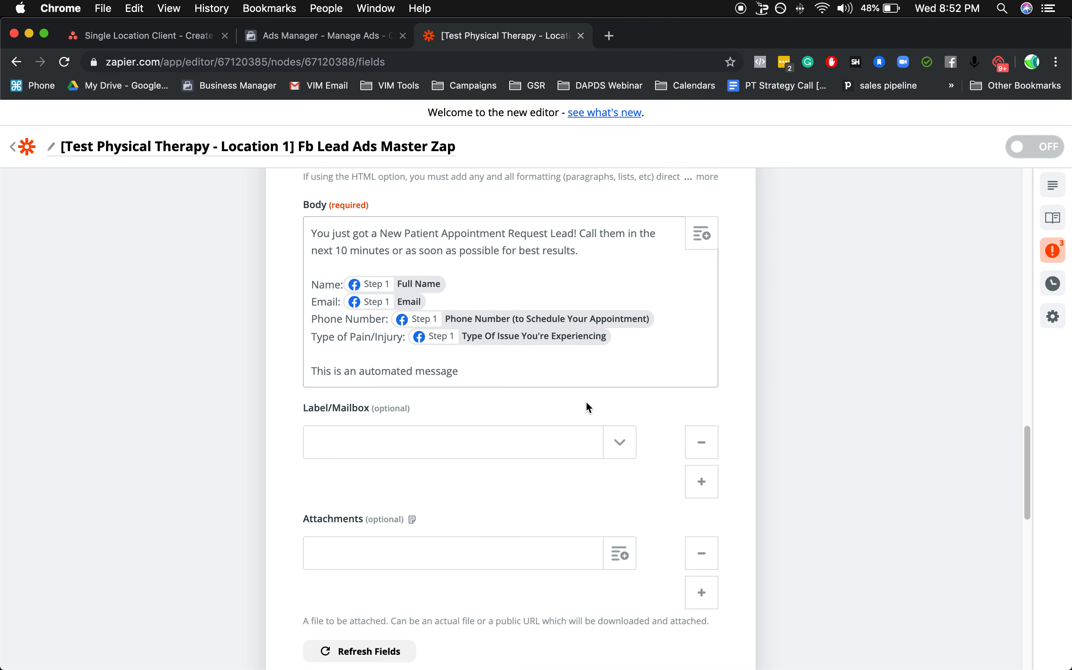
scroll(546, 359, "down", 5)
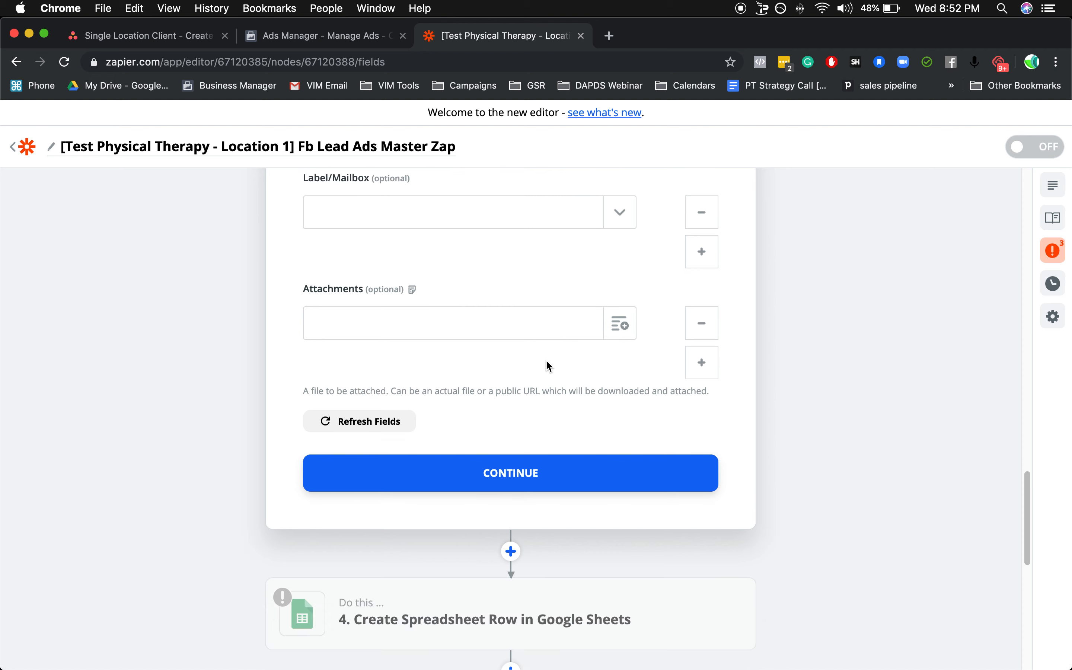
scroll(461, 492, "down", 10)
scroll(494, 467, "up", 5)
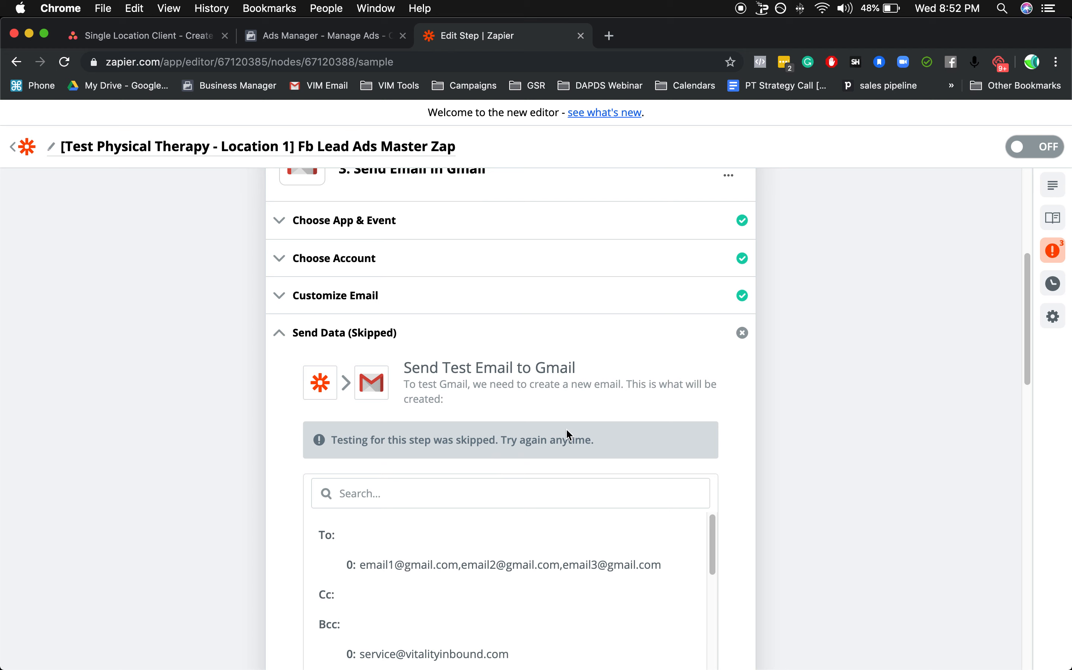
scroll(601, 447, "down", 1)
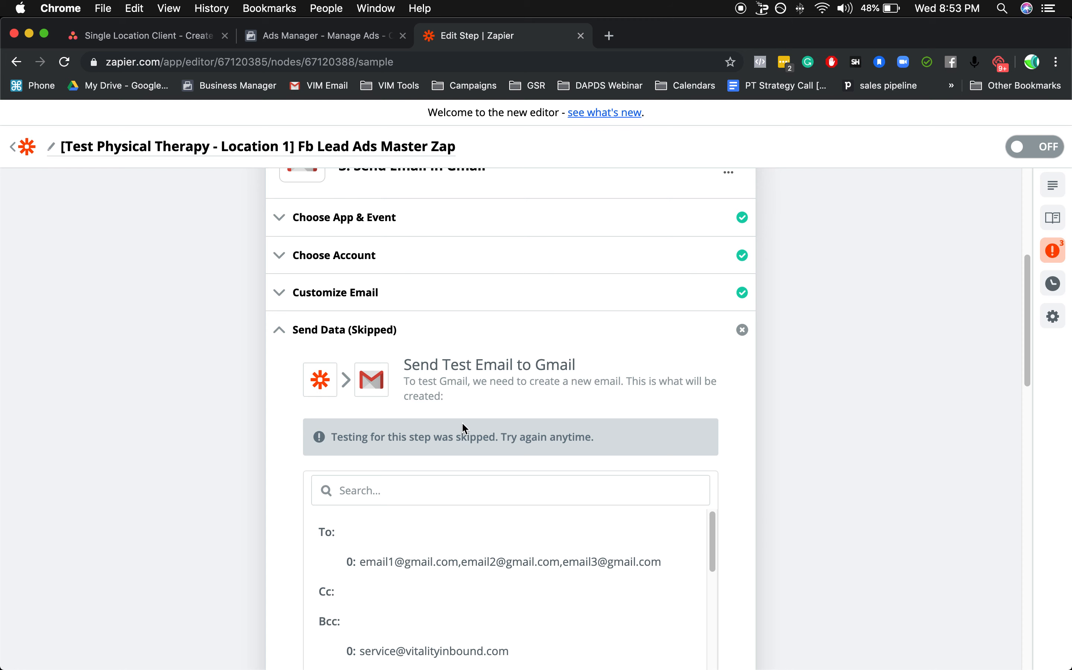
scroll(538, 424, "down", 10)
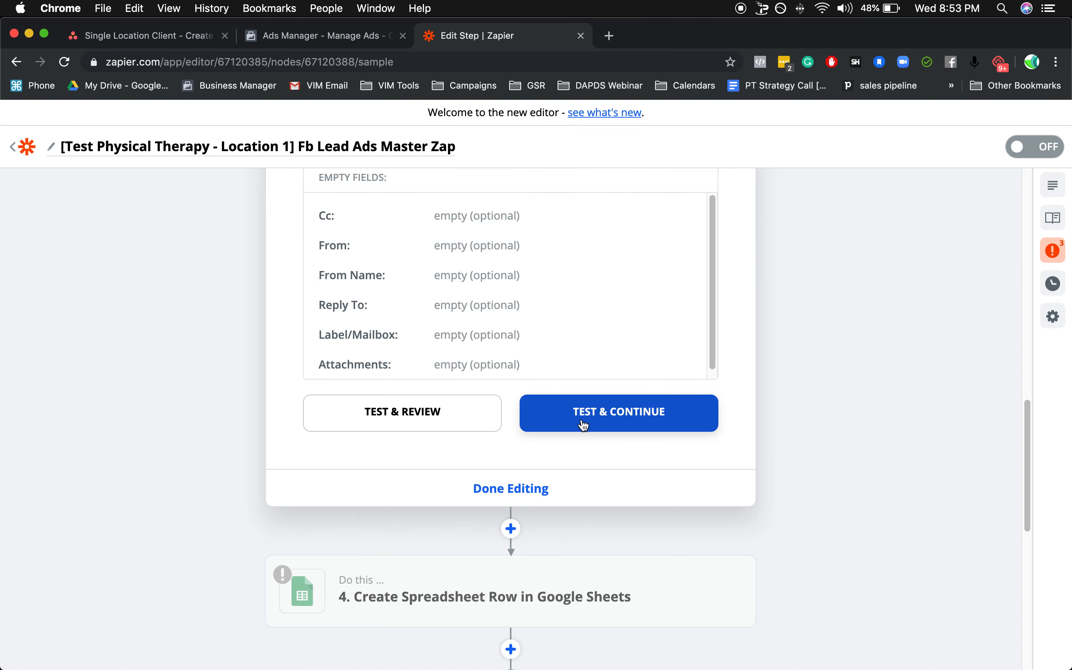
left_click(519, 496)
Open the Google Sheets action, keep the Create Spreadsheet Row event and the current account, and continue to the row customization.
scroll(520, 493, "up", 2)
scroll(520, 473, "up", 3)
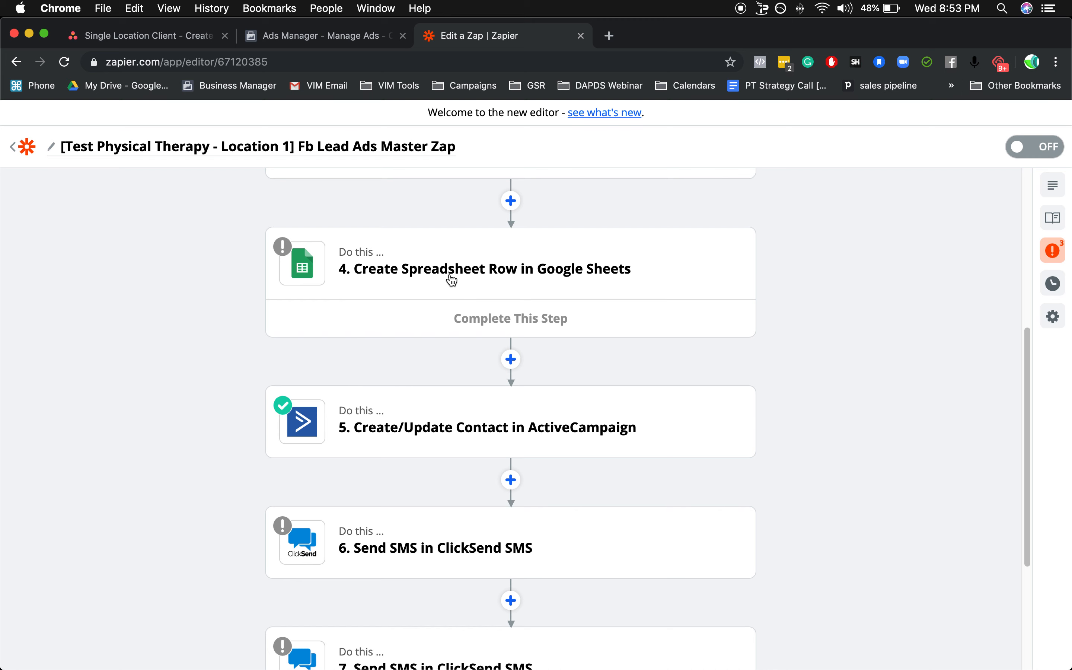
left_click(481, 274)
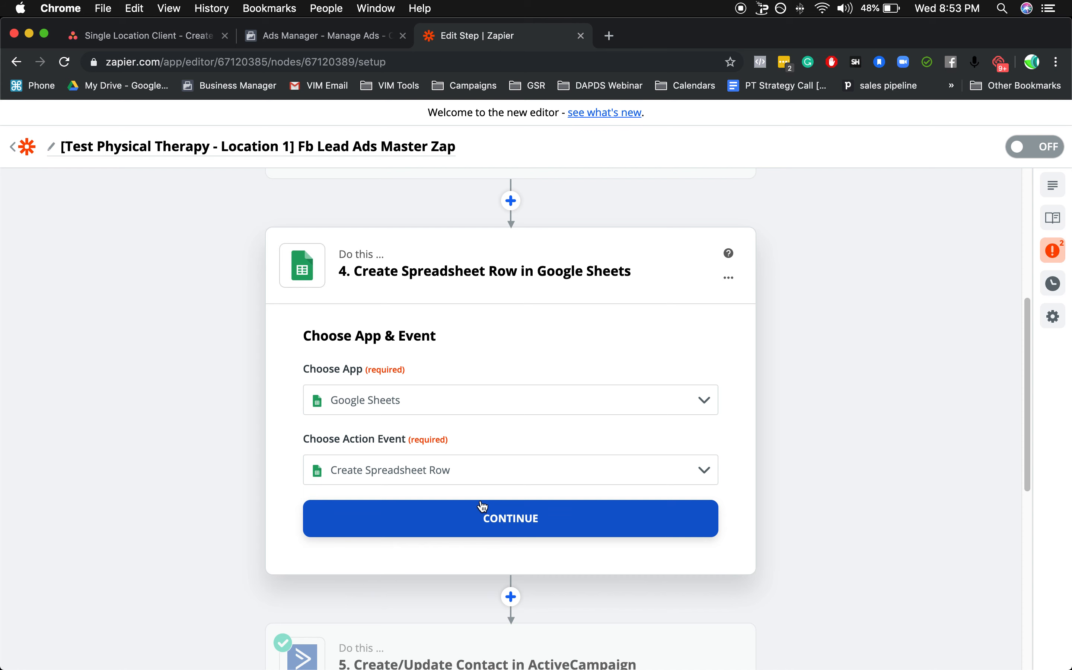
left_click(507, 521)
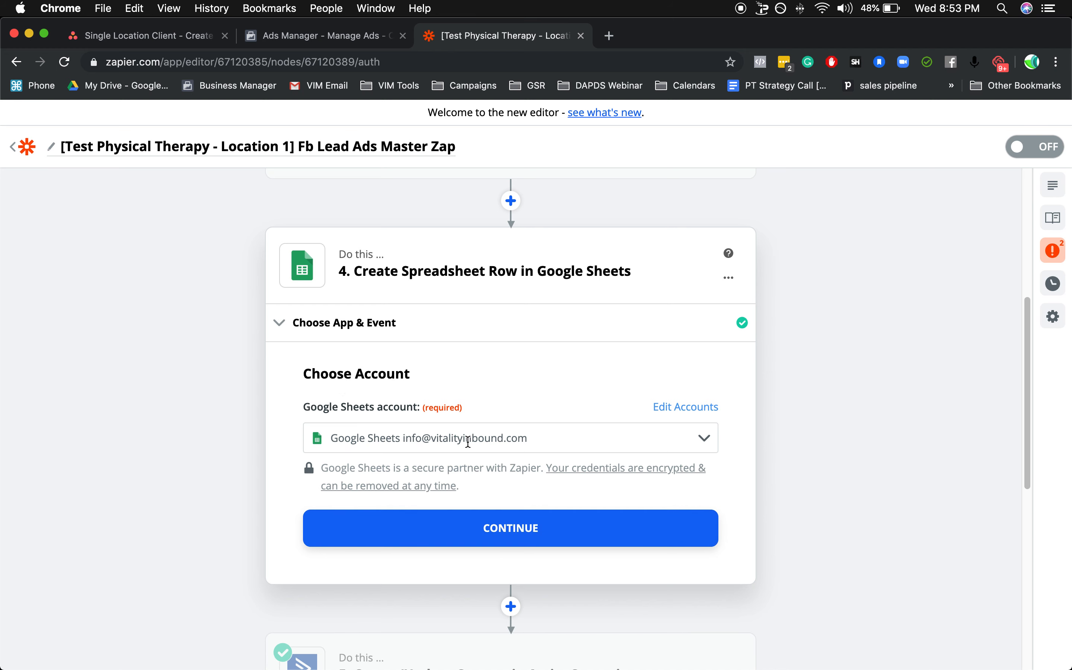
left_click(486, 533)
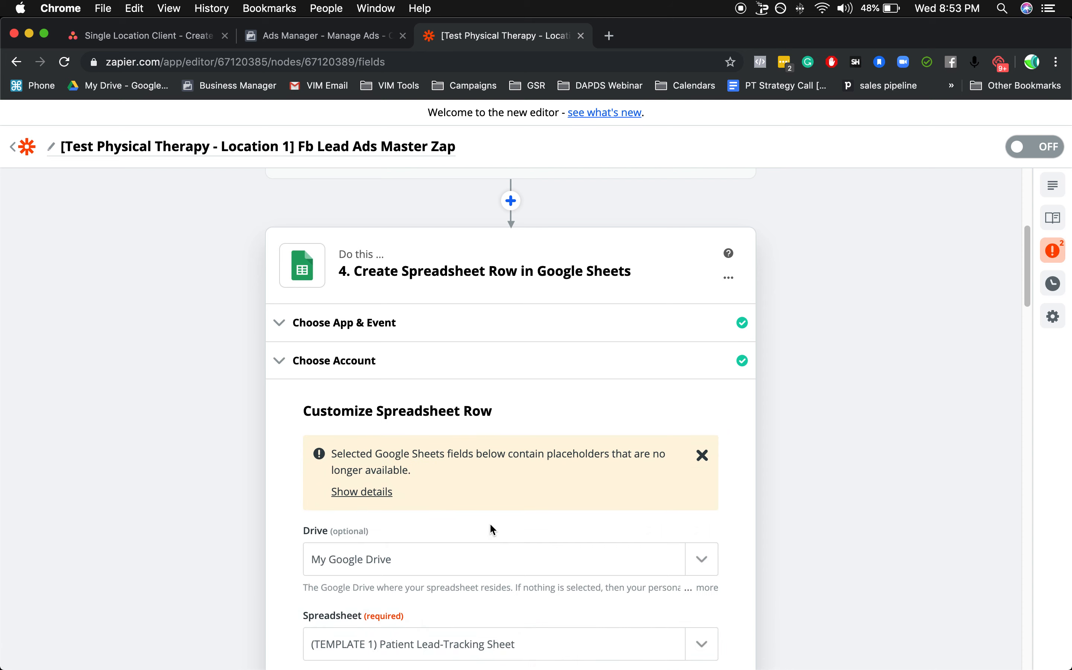
Search the spreadsheet choices for "template" and select "(TEMPLATE 1) Patient Lead-Tracking Sheet" as the target spreadsheet.
scroll(408, 467, "down", 3)
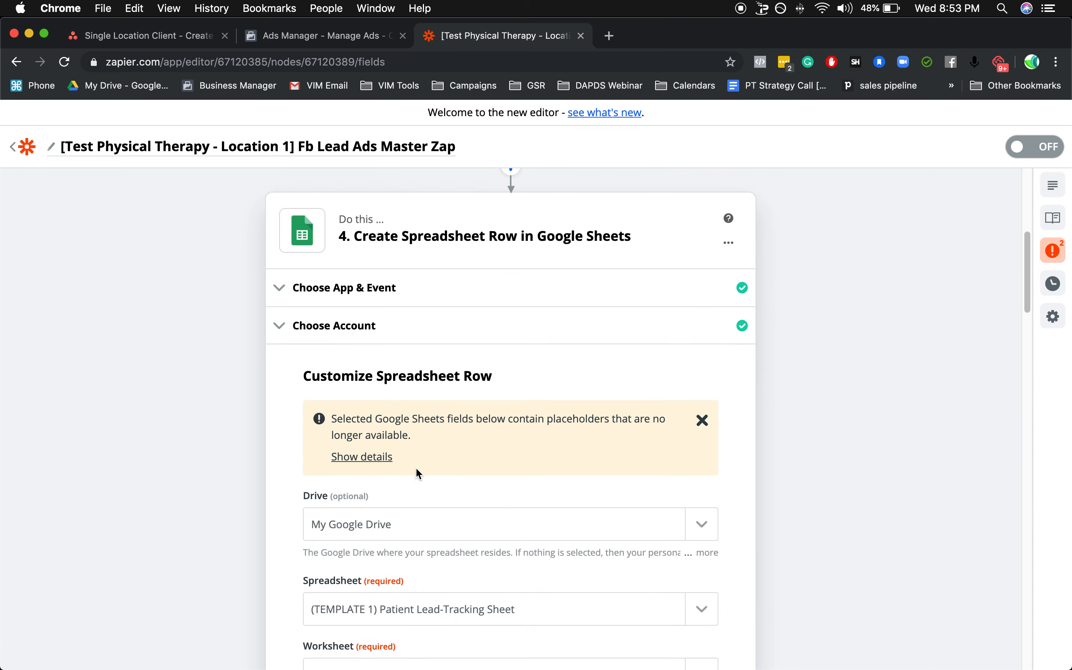
scroll(410, 470, "down", 5)
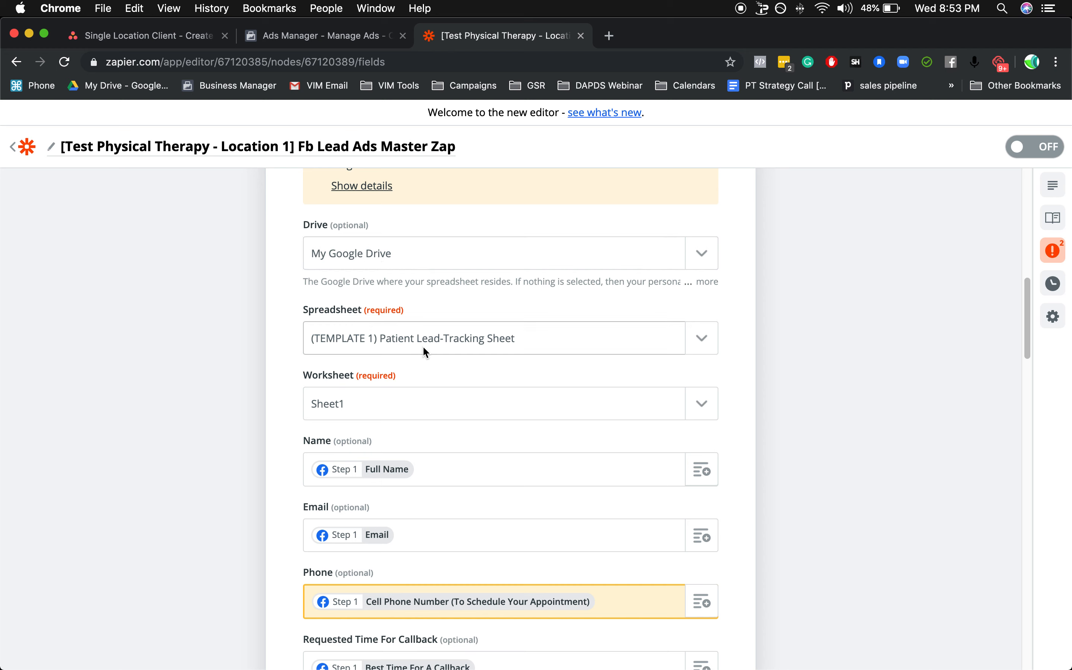
left_click(713, 340)
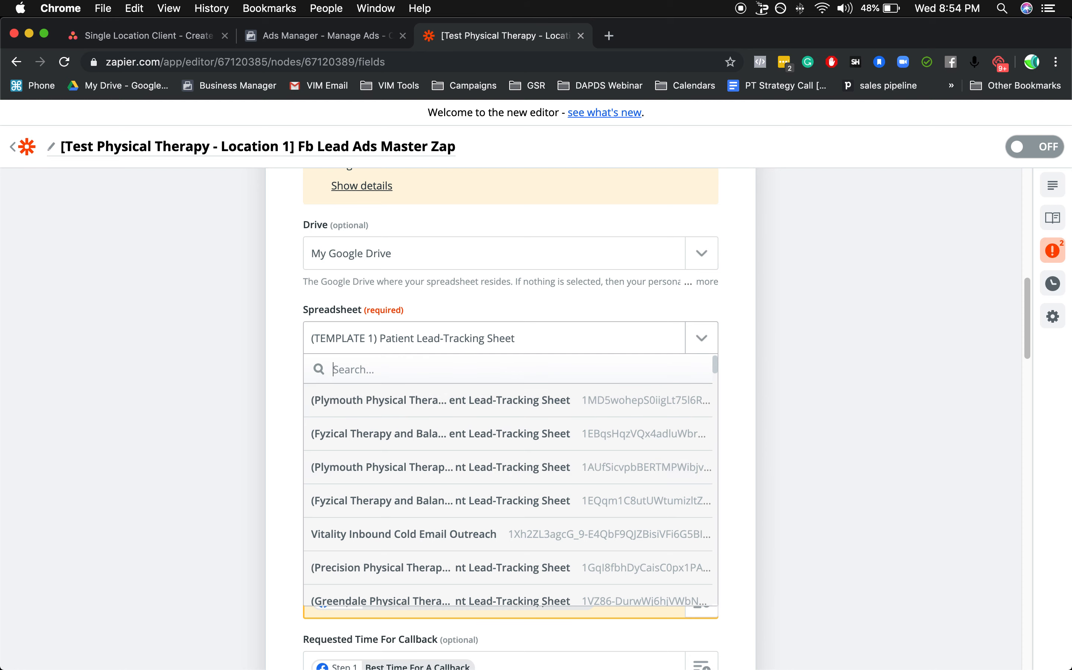
type("template")
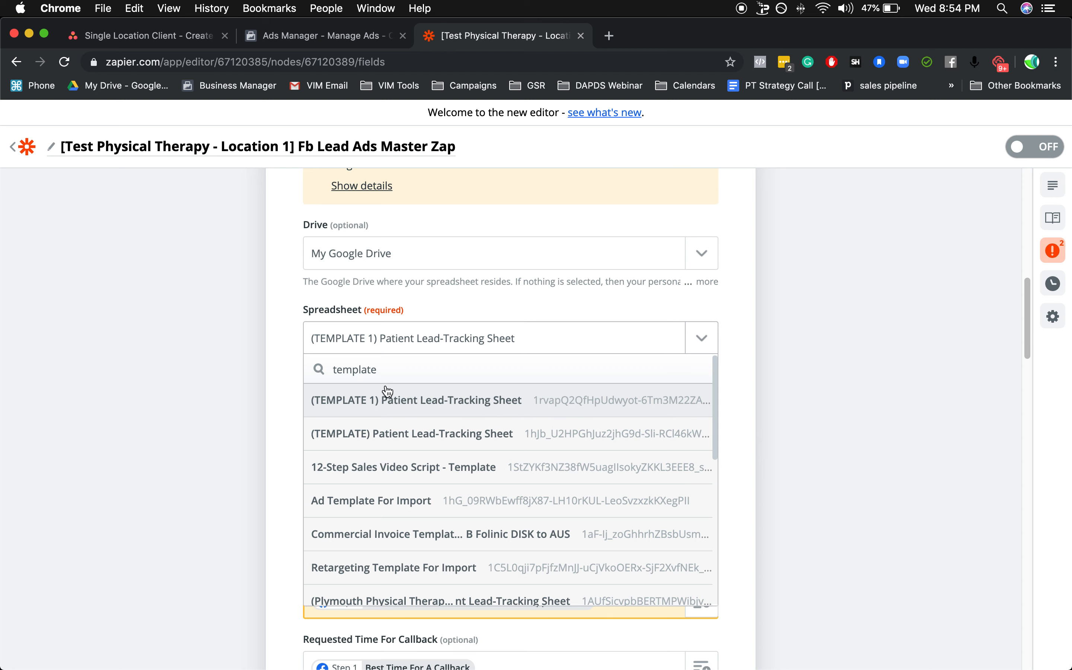
left_click(451, 402)
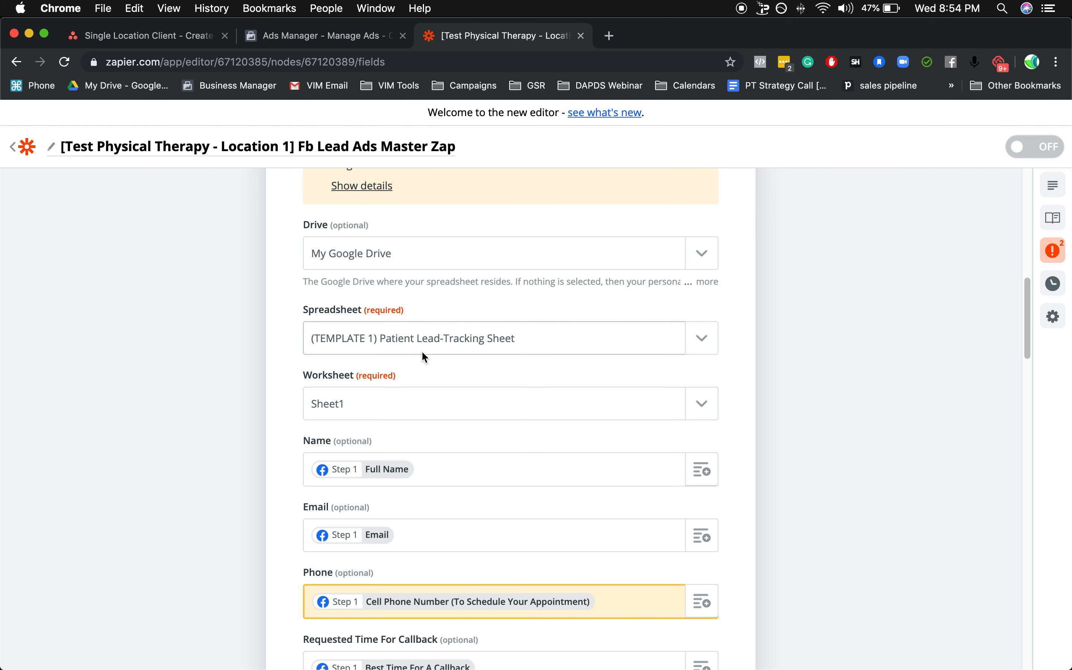
Set the Google Sheets action's worksheet to Month 1.
scroll(480, 363, "down", 2)
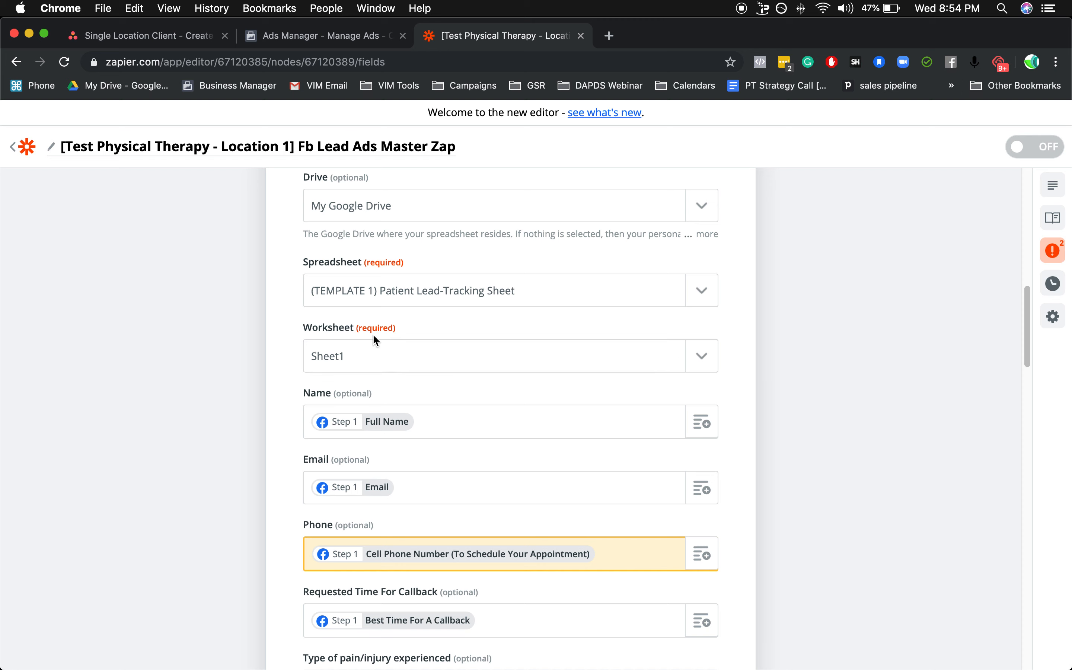
left_click(419, 359)
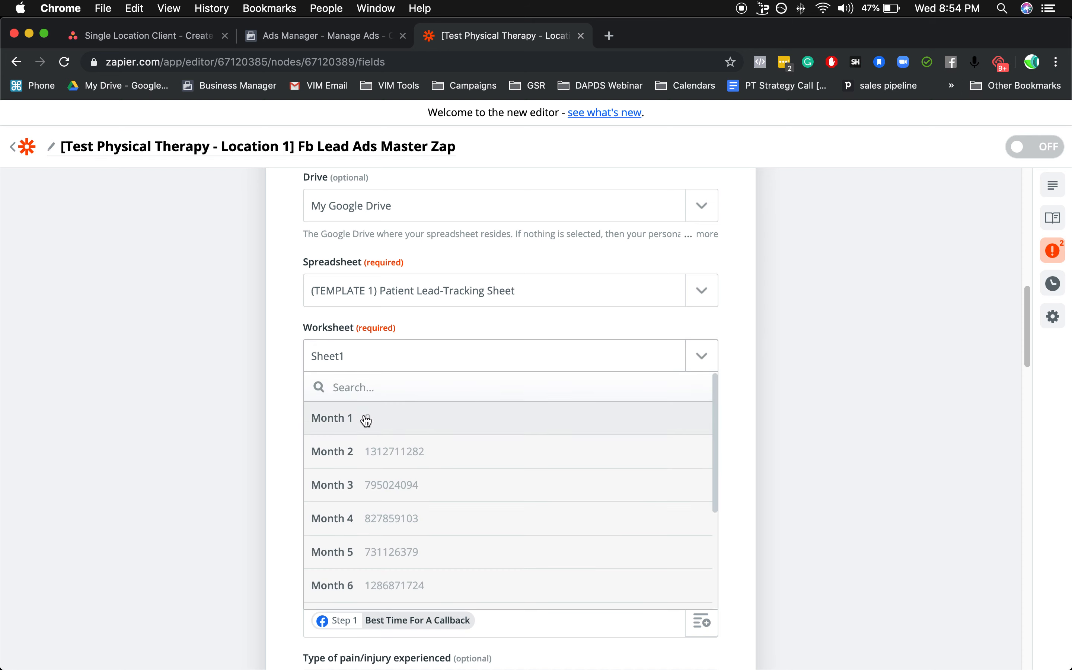
left_click(342, 436)
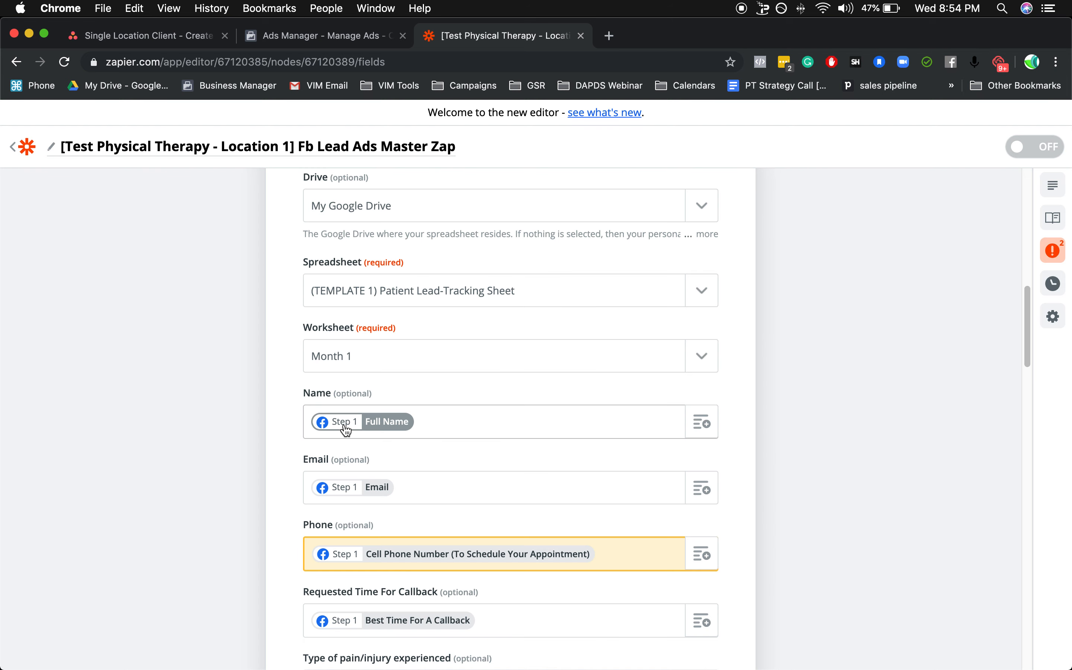
Refresh the spreadsheet row's fields for the selected worksheet and return to the lead field mappings.
scroll(476, 381, "down", 2)
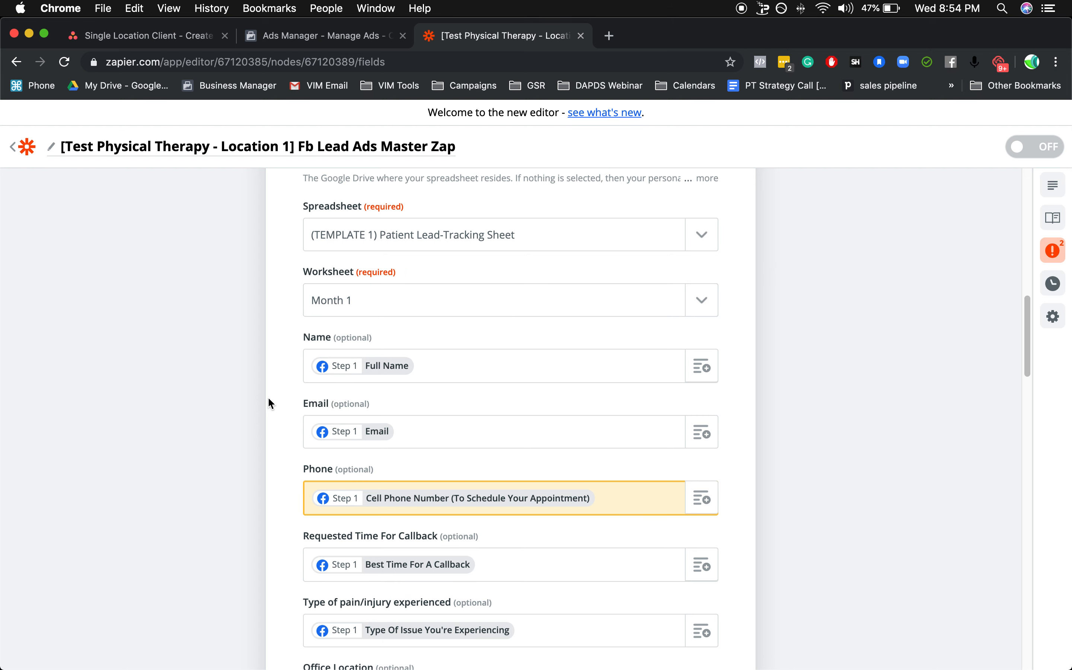
scroll(308, 375, "down", 15)
scroll(311, 378, "down", 5)
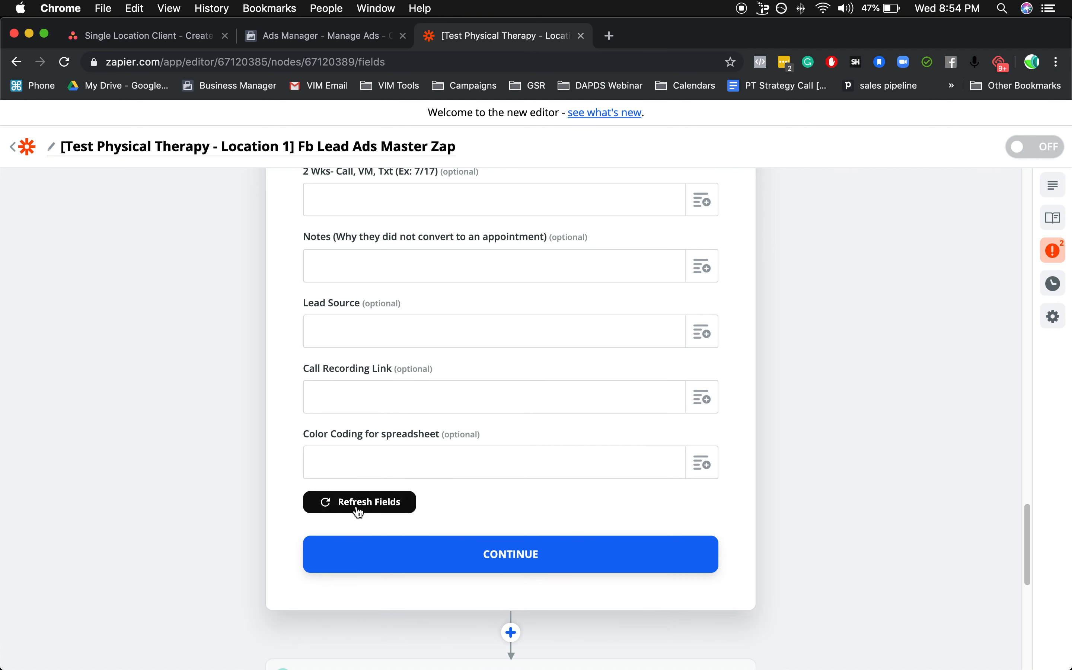
left_click(358, 510)
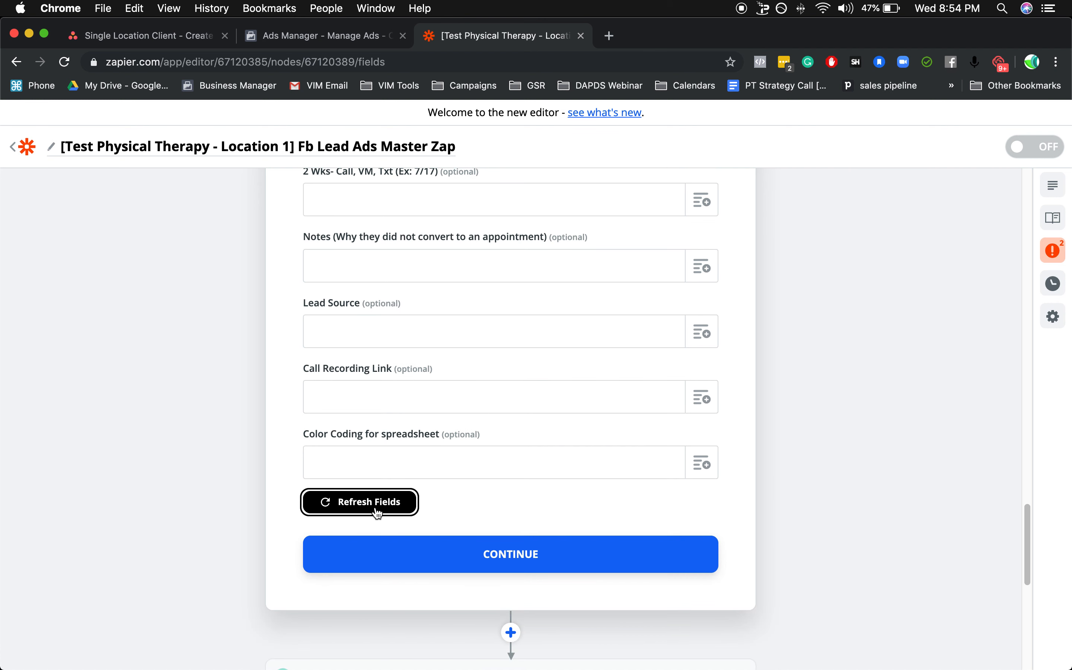
scroll(425, 419, "up", 15)
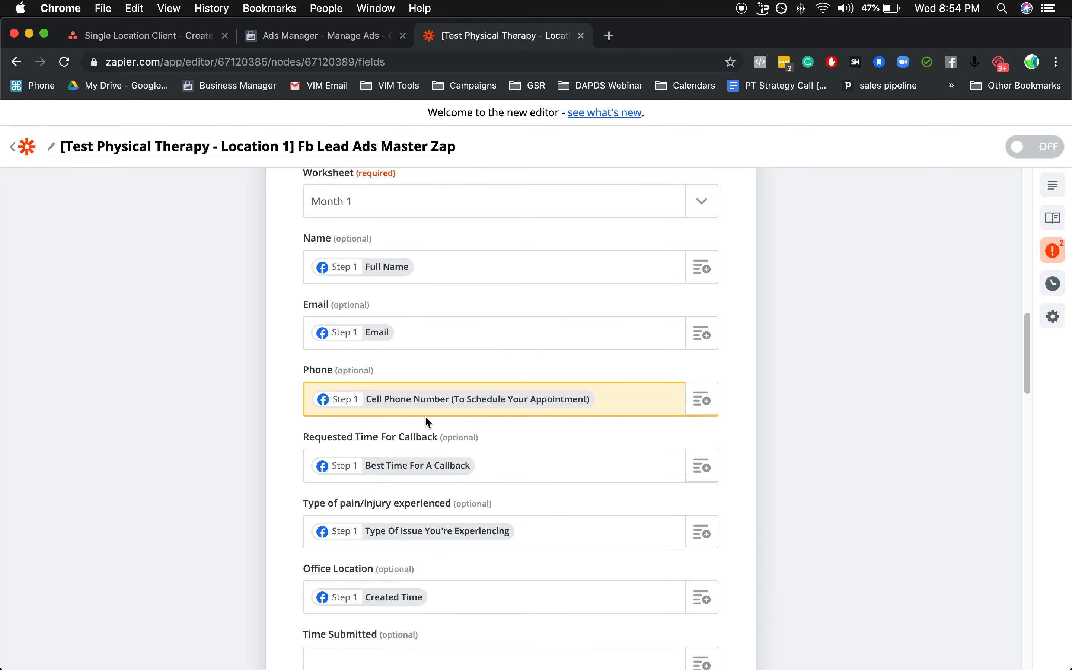
scroll(426, 420, "up", 3)
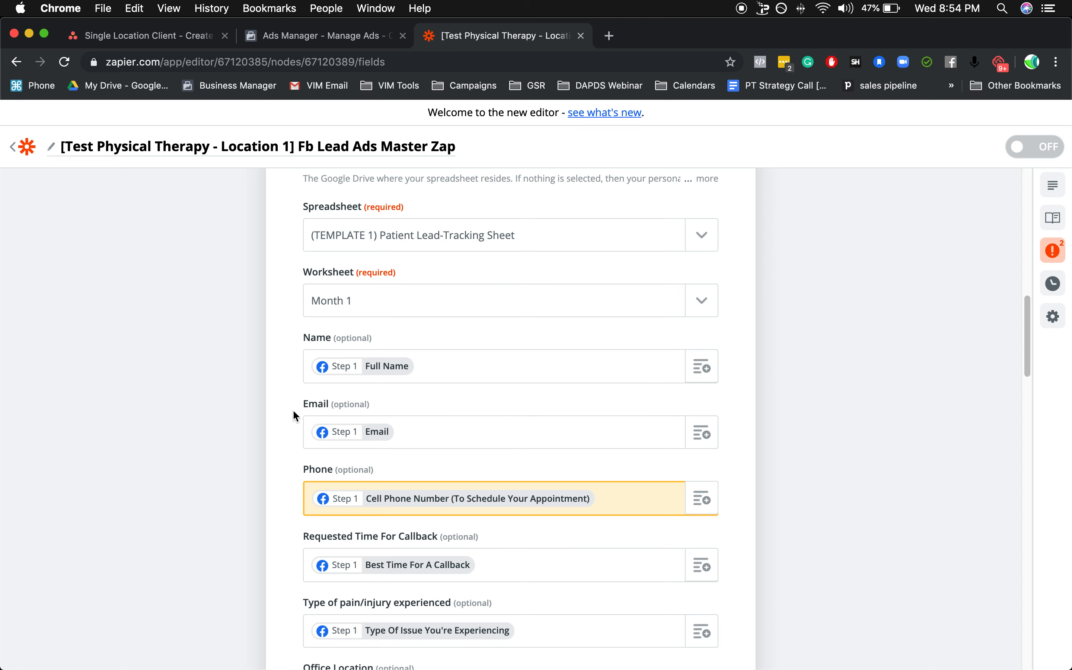
Remap the row's Phone field to the New Lead value Phone Number (to Schedule Your Appointment).
scroll(358, 441, "down", 2)
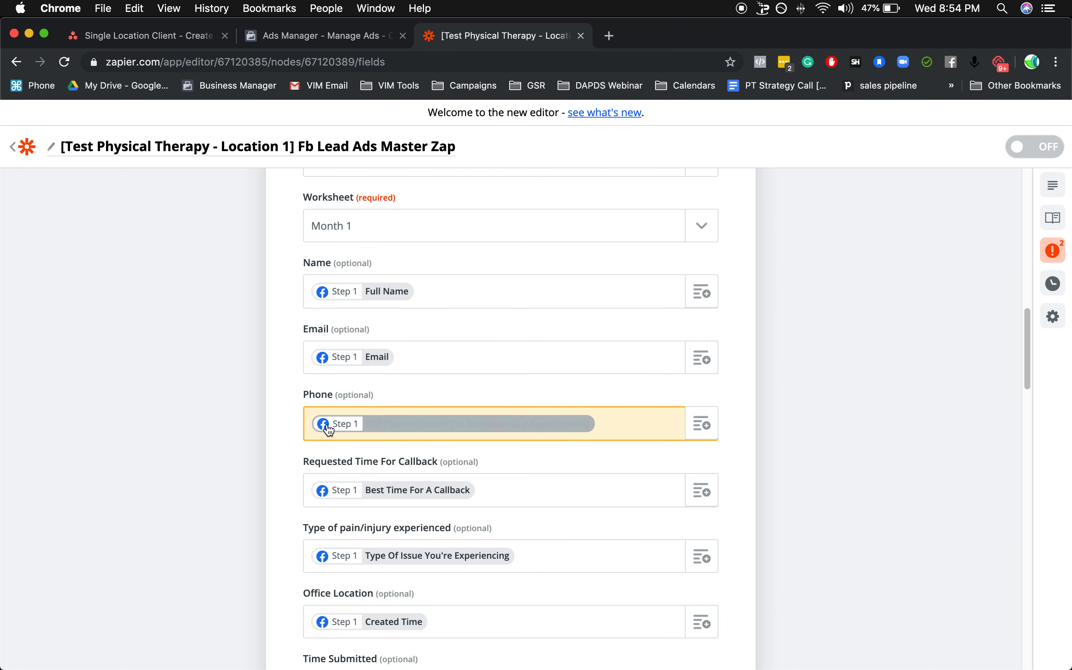
left_click(401, 433)
scroll(251, 431, "down", 1)
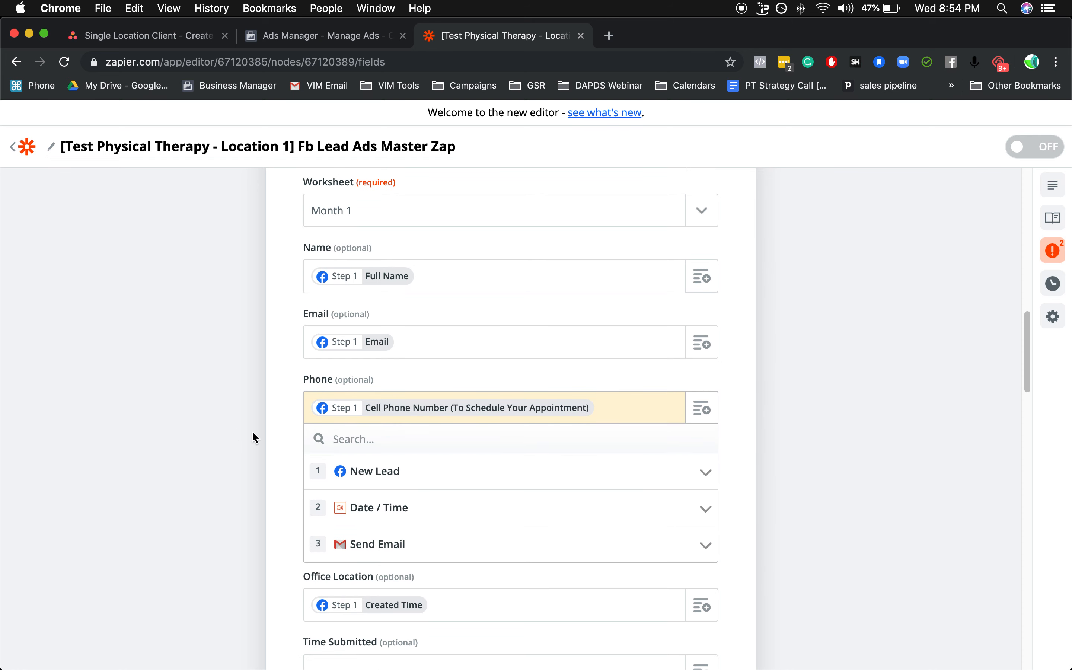
left_click(375, 479)
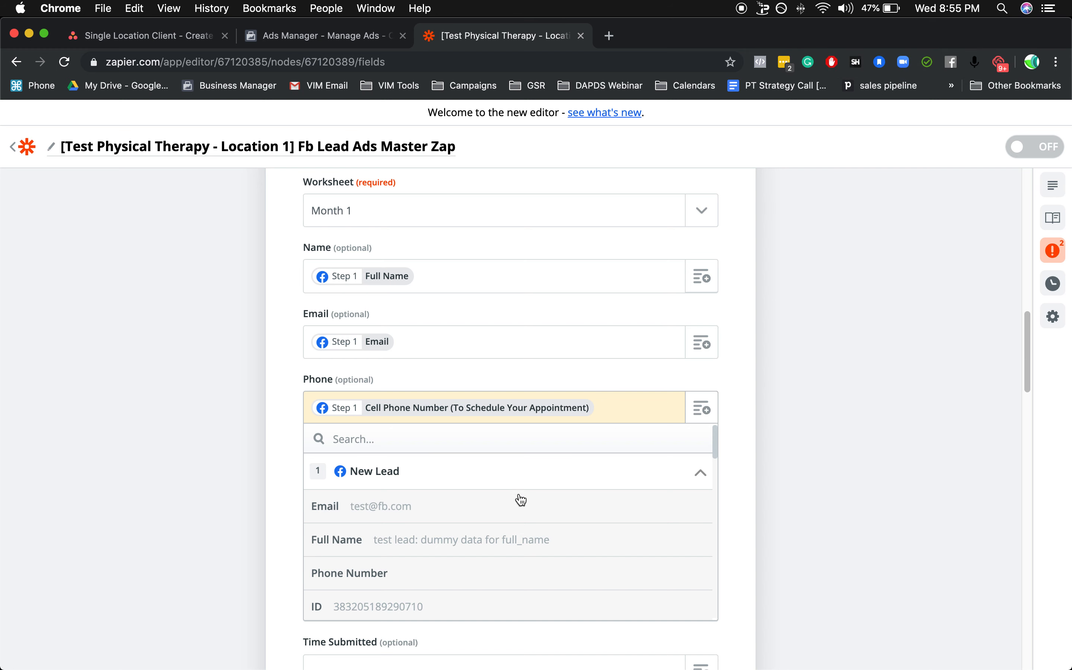
scroll(492, 541, "down", 3)
scroll(492, 542, "down", 15)
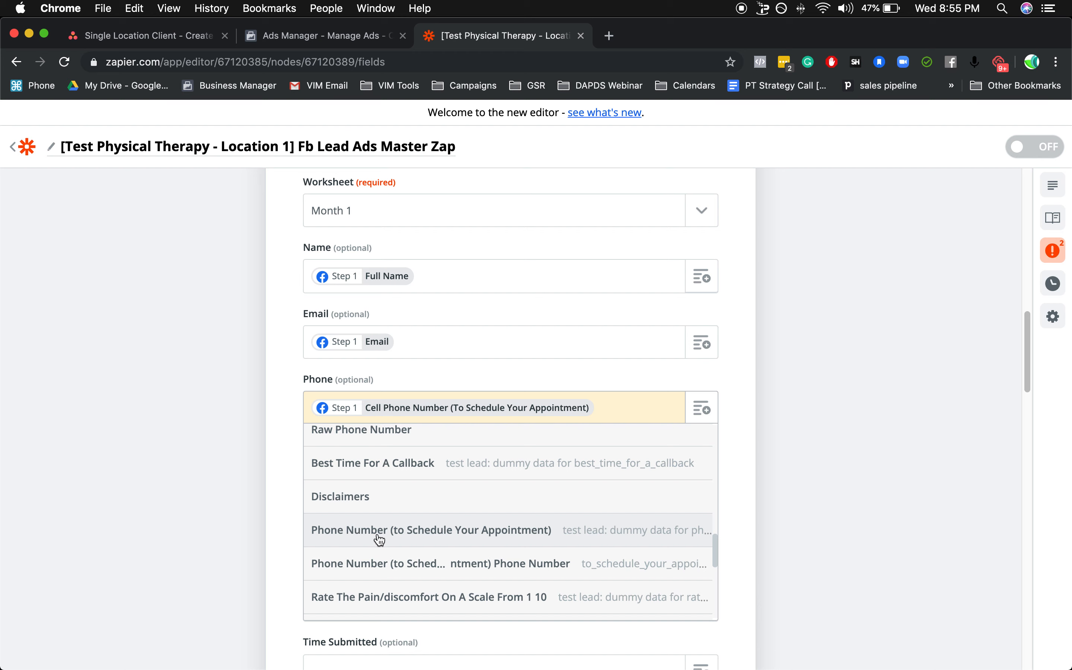
scroll(390, 516, "down", 3)
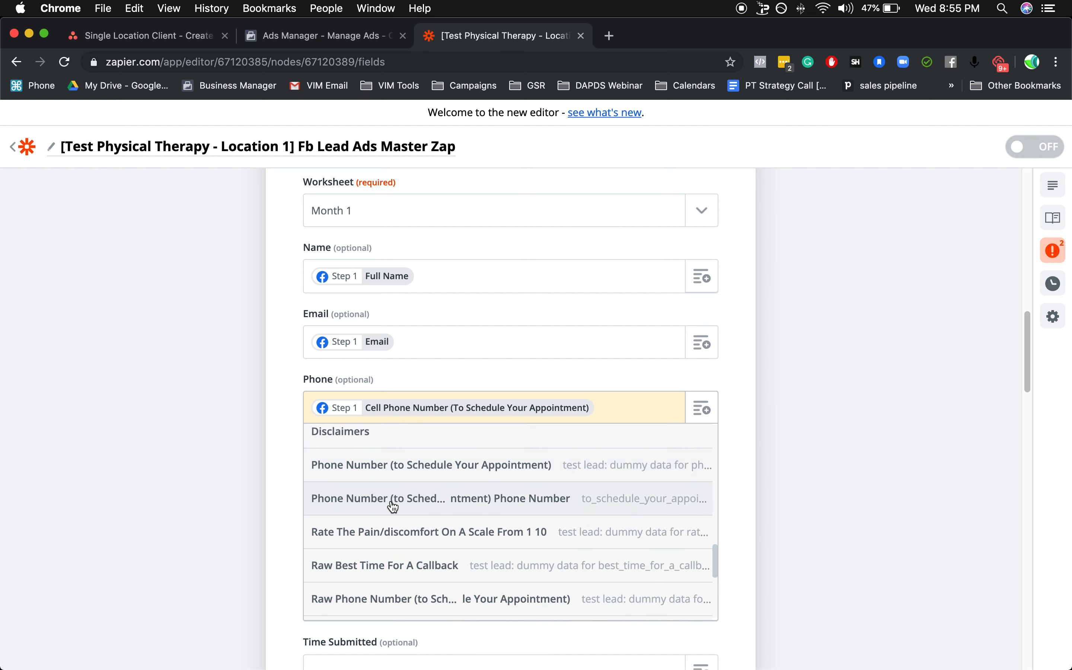
scroll(394, 506, "down", 3)
scroll(397, 506, "up", 4)
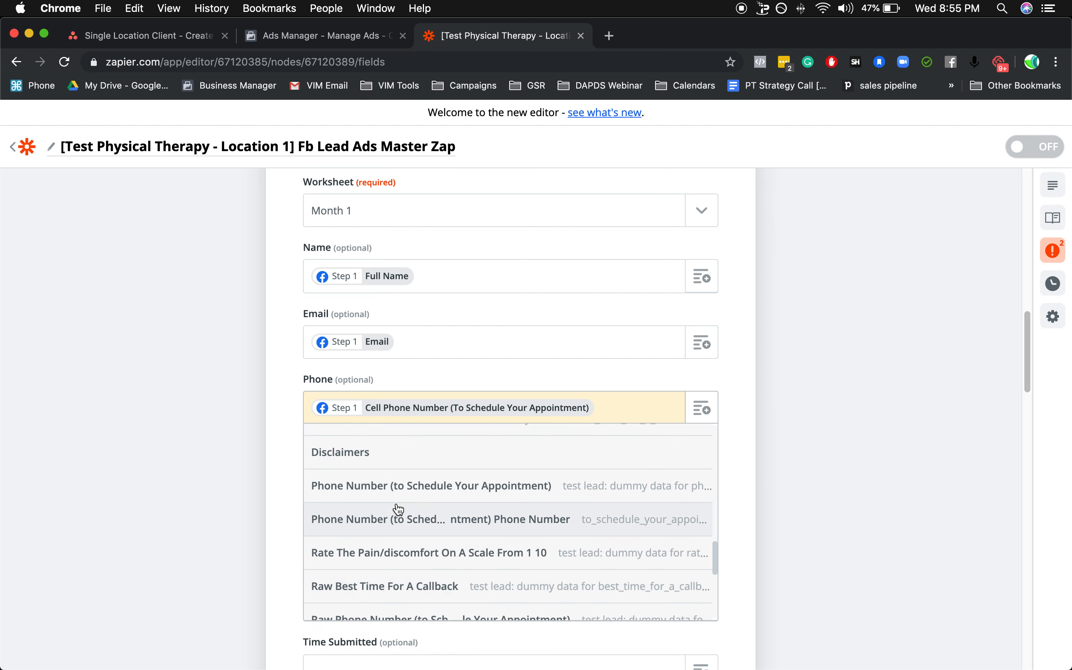
scroll(398, 510, "up", 3)
scroll(398, 509, "up", 1)
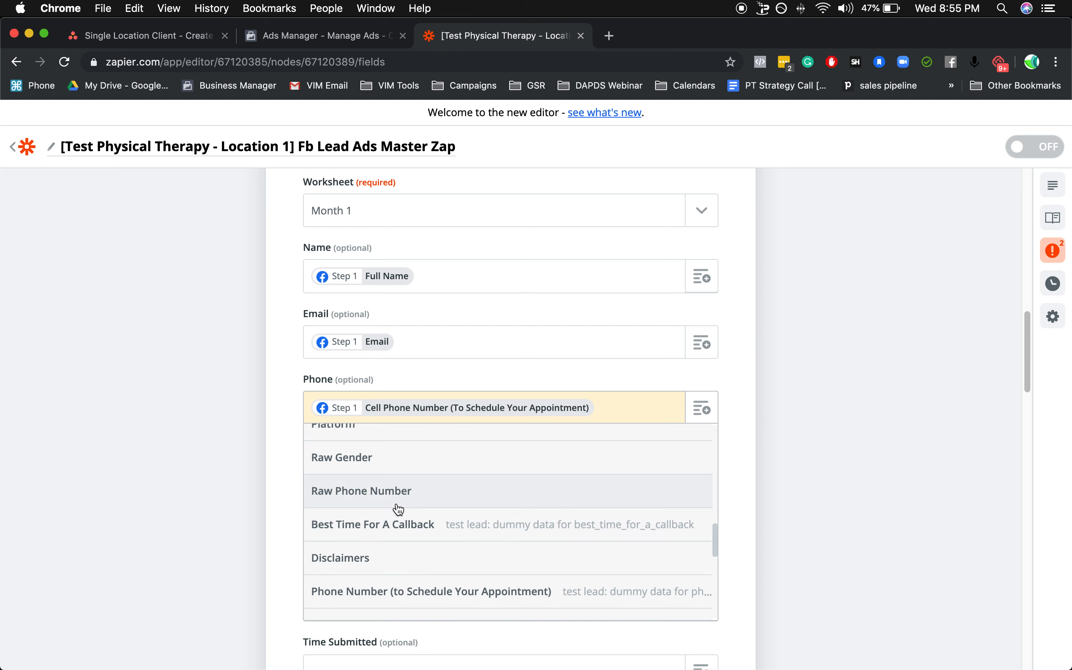
scroll(401, 514, "down", 2)
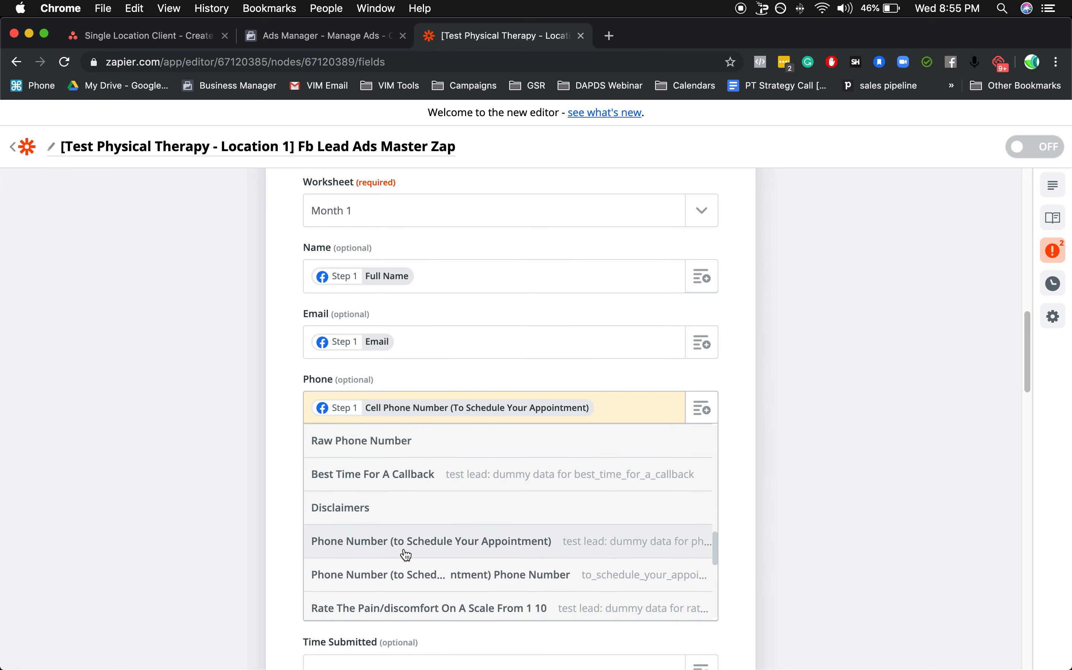
left_click(529, 549)
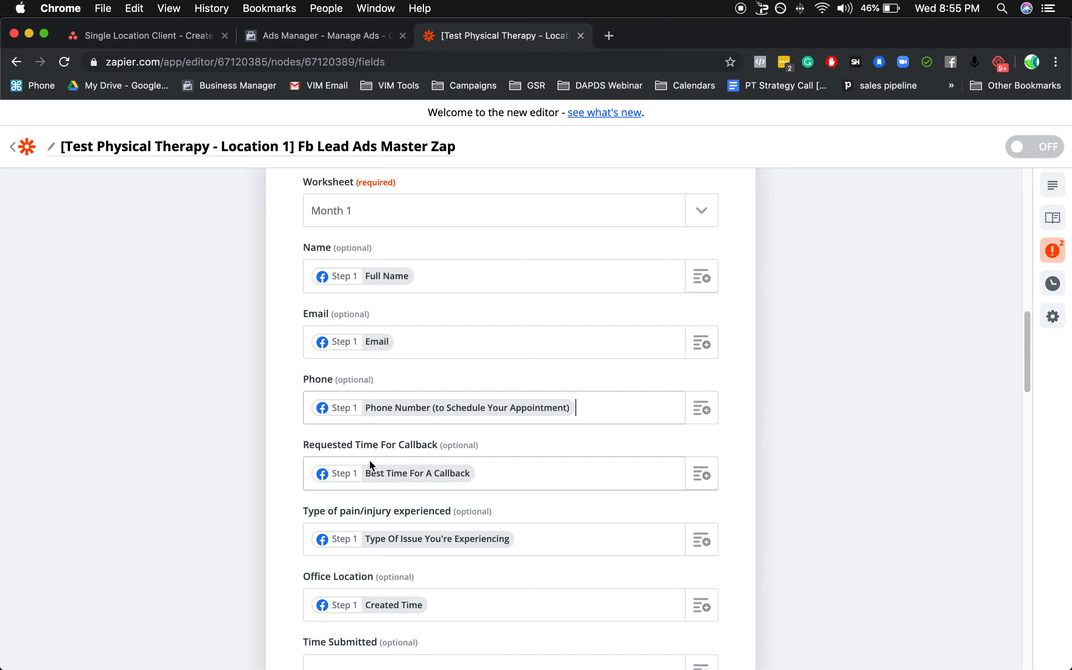
Map the Requested Time For Callback field to the New Lead value Best Time For A Callback.
left_click(406, 480)
left_click(396, 548)
scroll(271, 493, "down", 5)
scroll(412, 446, "down", 10)
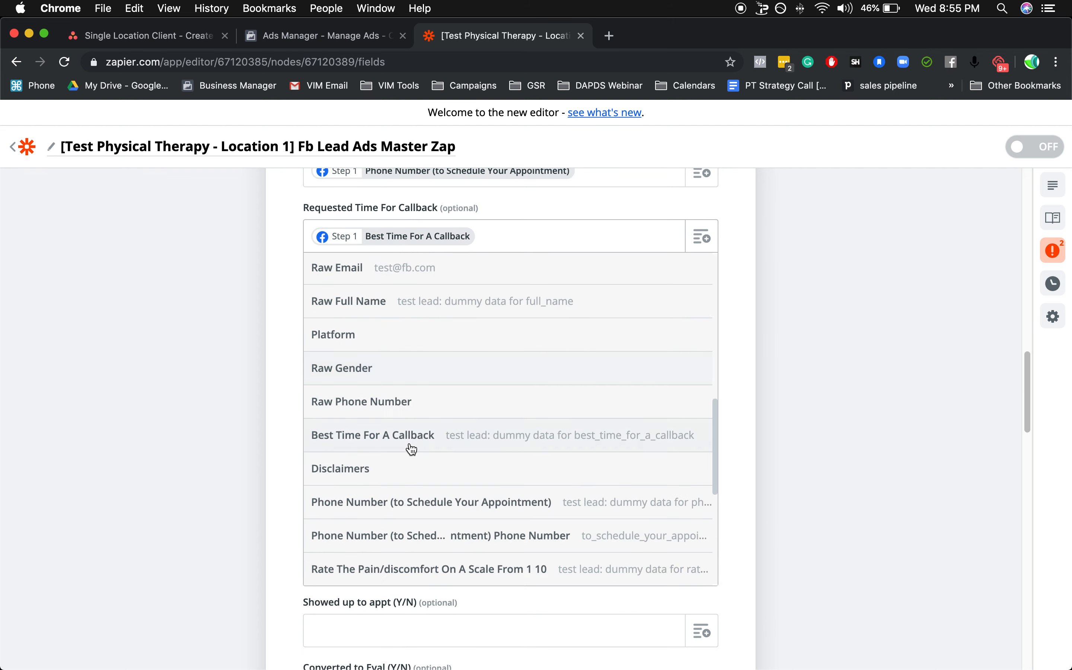
scroll(411, 448, "down", 3)
scroll(438, 450, "down", 2)
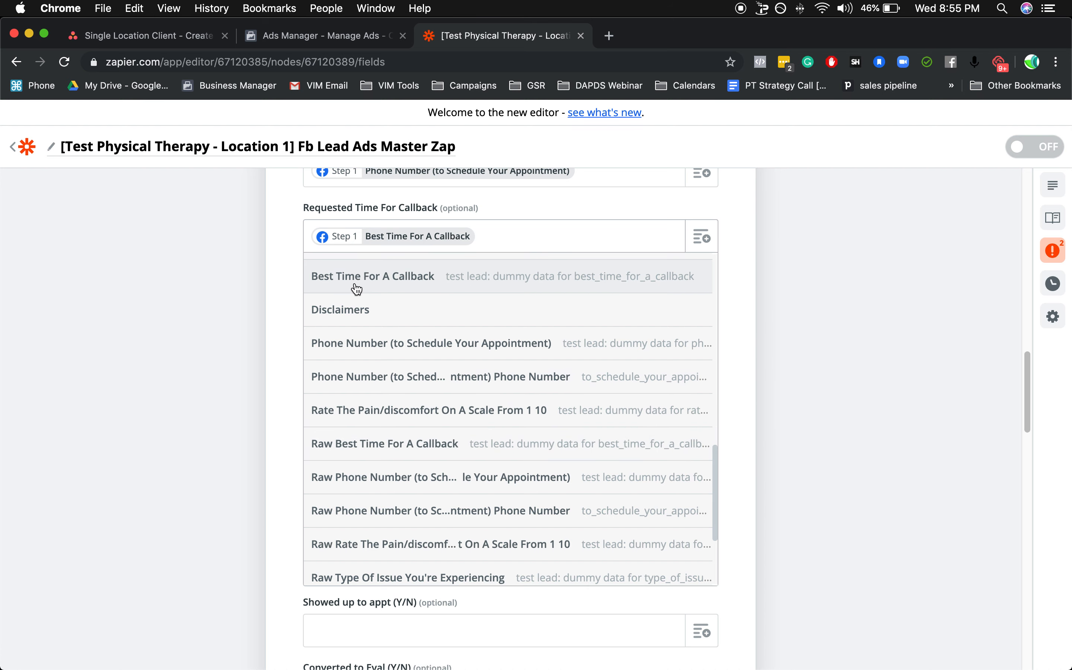
left_click(387, 284)
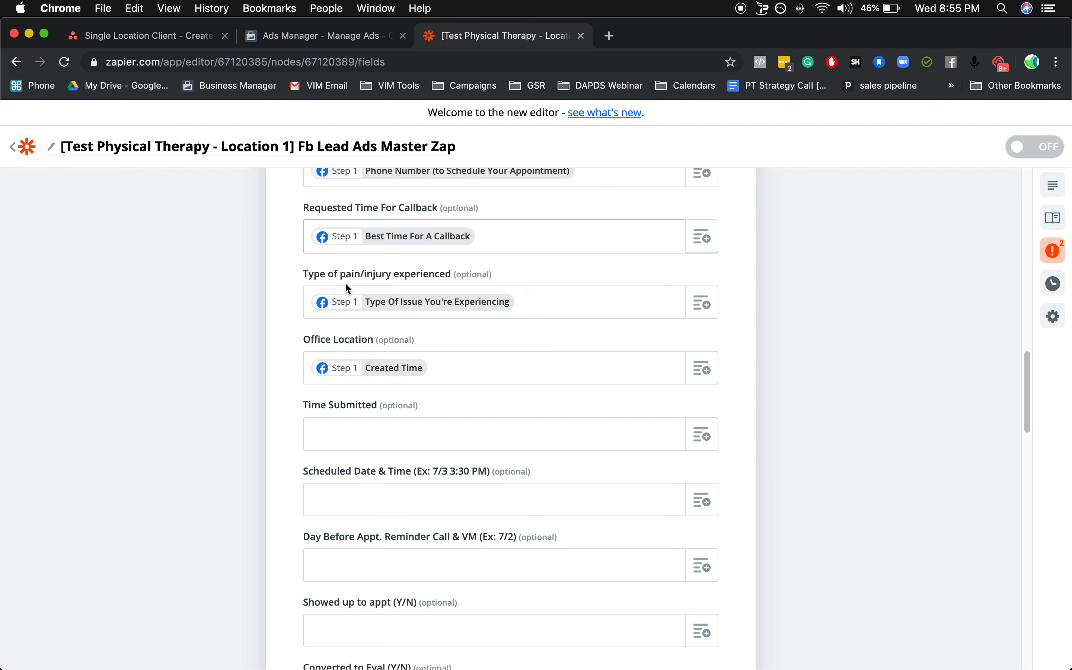
Map the Type of pain/injury experienced field to the New Lead value Type Of Issue You're Experiencing.
left_click(423, 313)
left_click(389, 370)
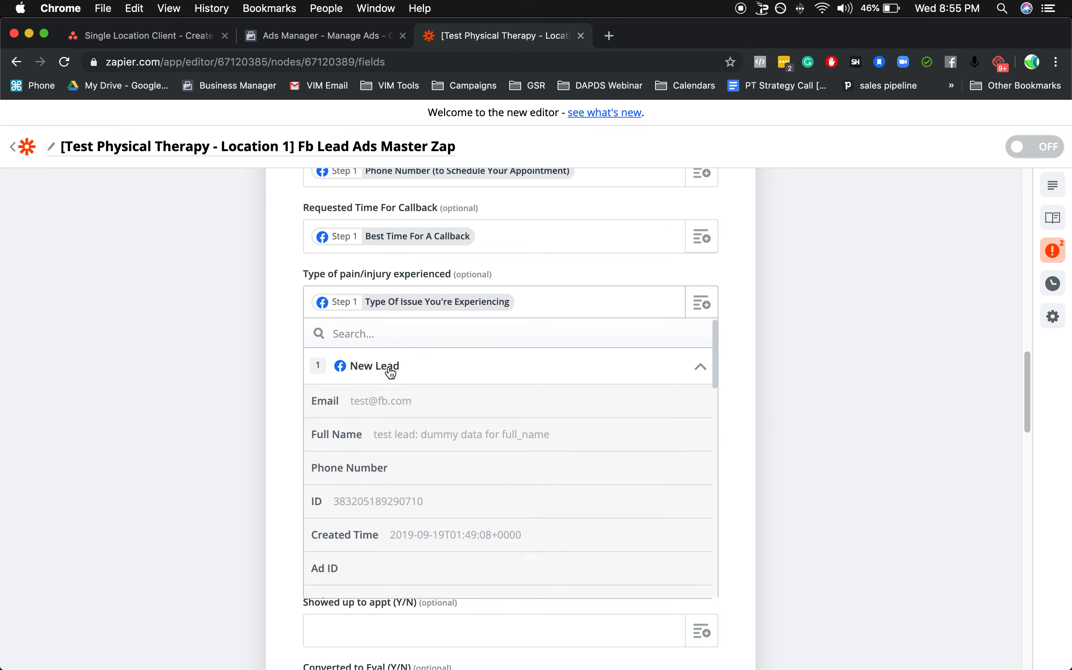
scroll(405, 448, "down", 15)
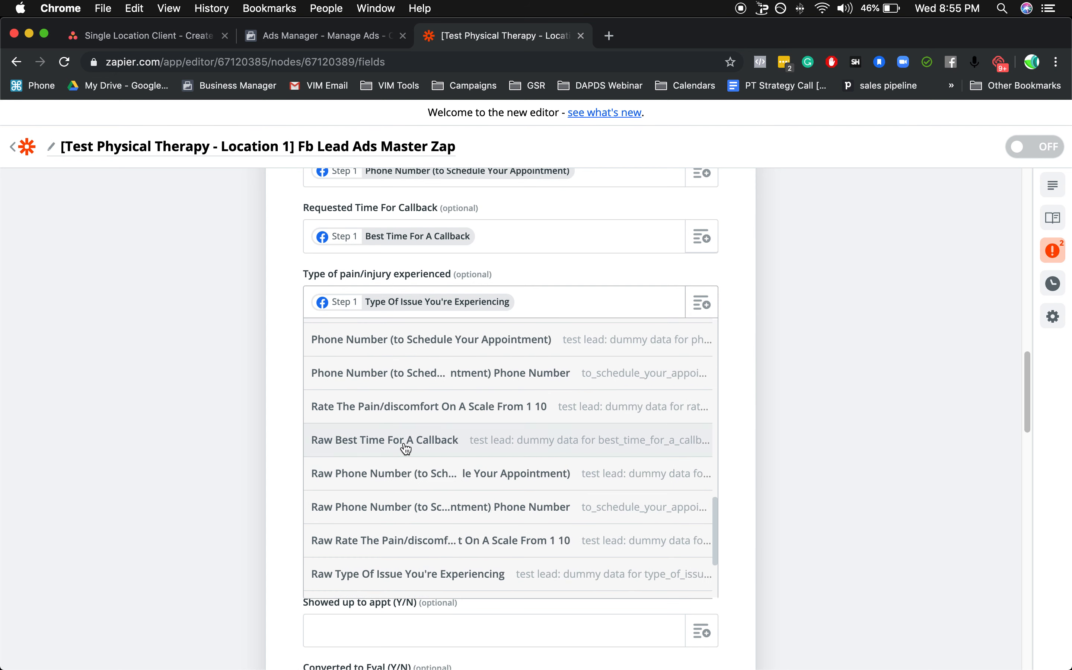
scroll(407, 412, "down", 5)
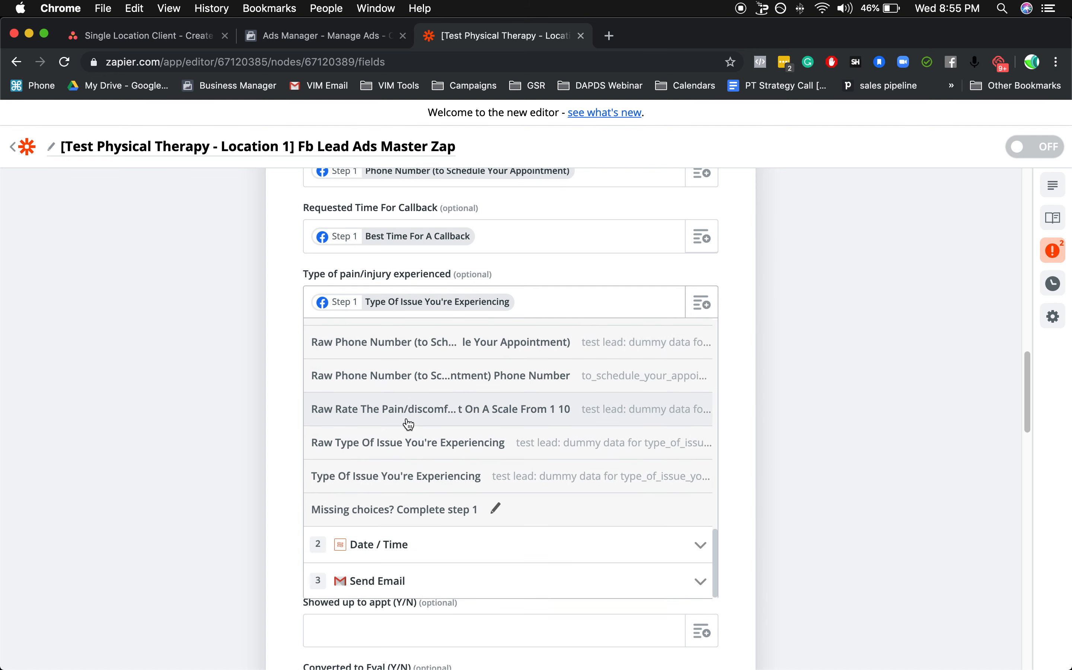
left_click(397, 476)
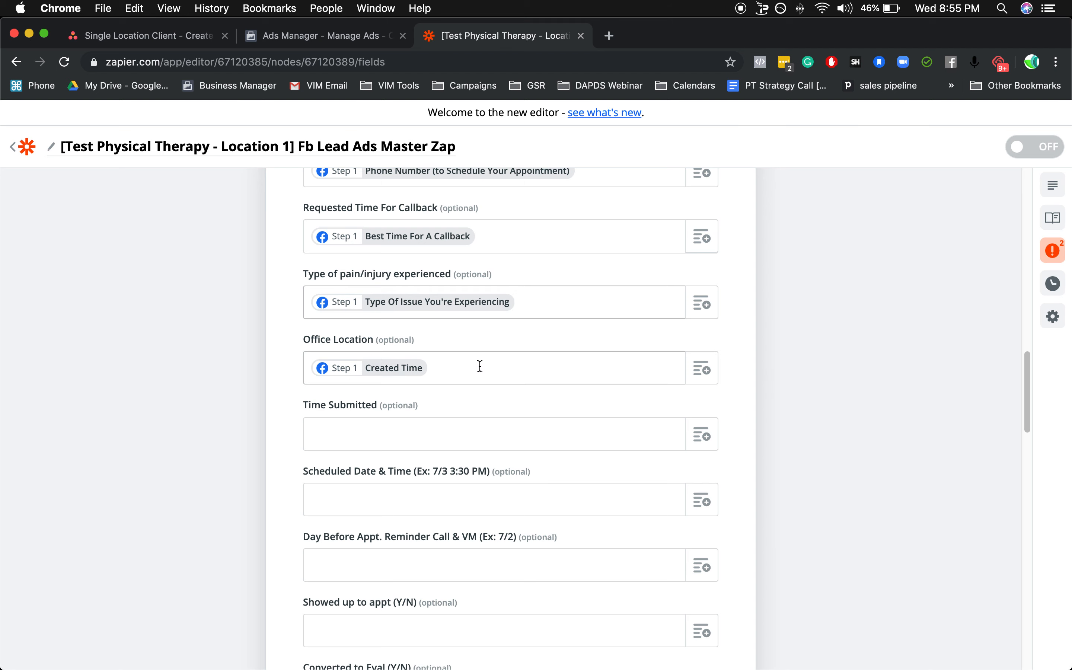
Remove the Created Time mapping from the Office Location field, leaving it empty.
left_click_drag(480, 366, 263, 370)
key("BackSpace")
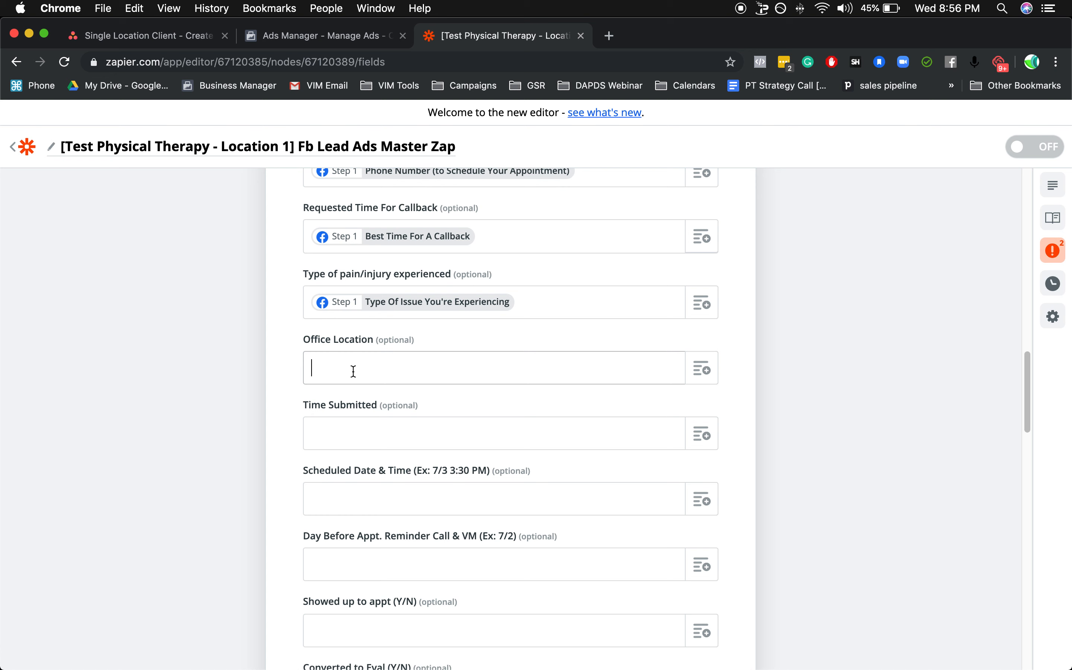
left_click(412, 364)
type("Location 1")
left_click_drag(359, 367, 261, 370)
key("BackSpace")
Map the Time Submitted field to the New Lead value Created Time.
left_click(331, 445)
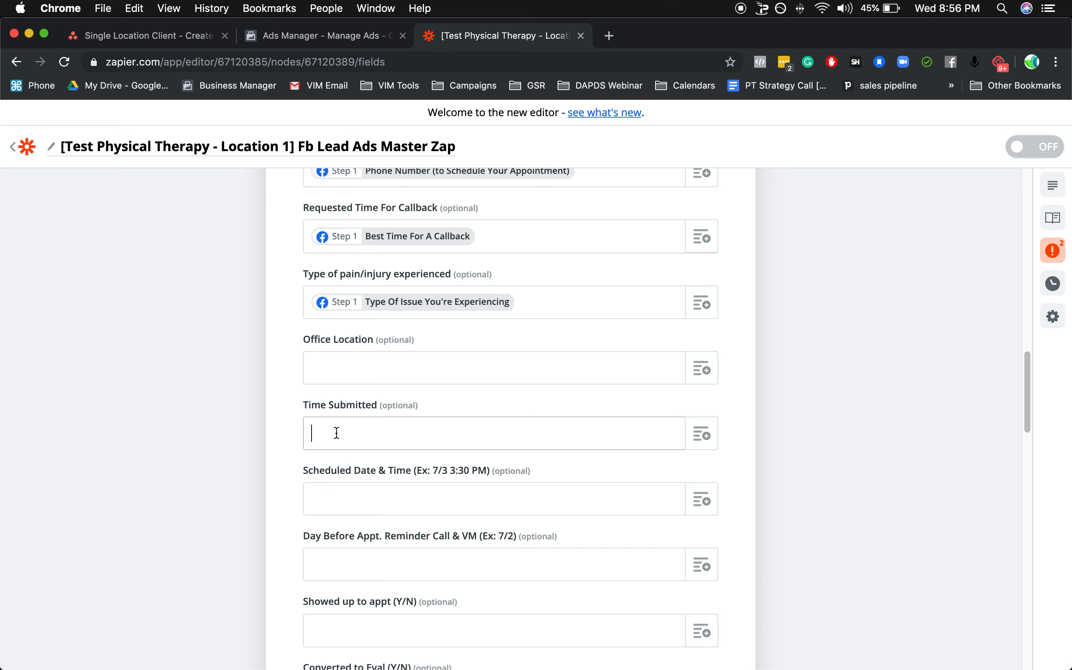
left_click(704, 443)
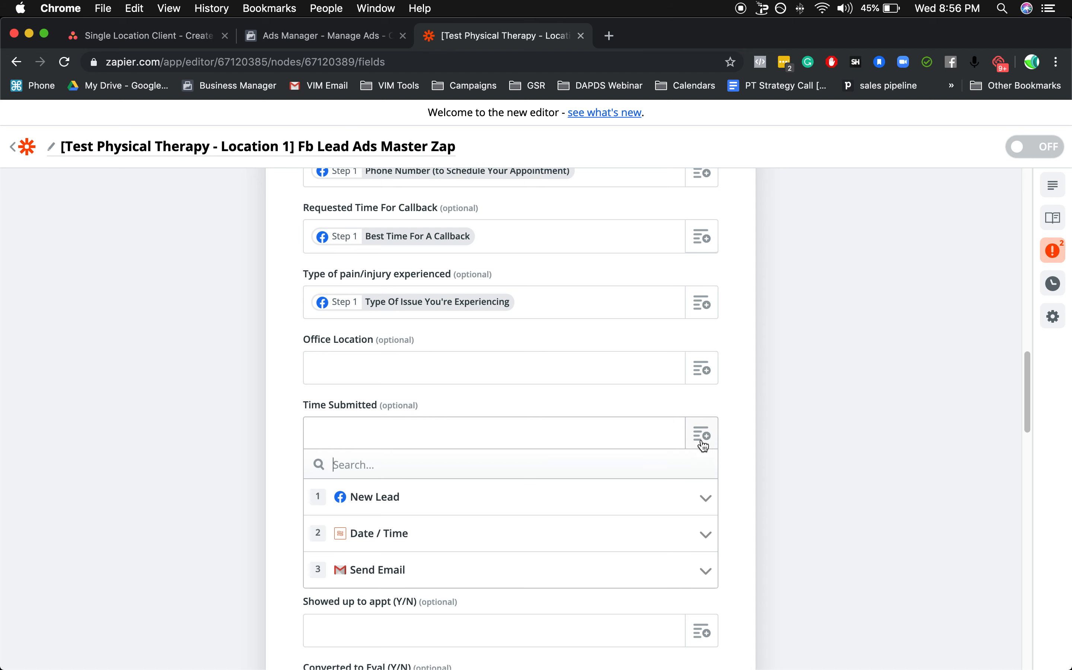
left_click(376, 500)
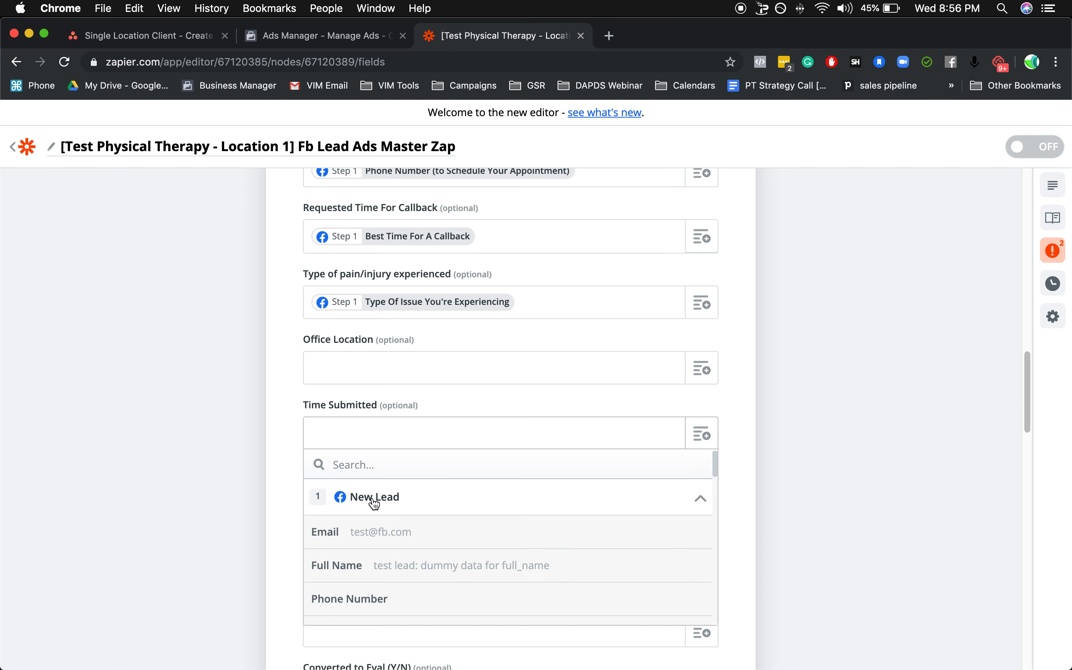
scroll(399, 533, "down", 3)
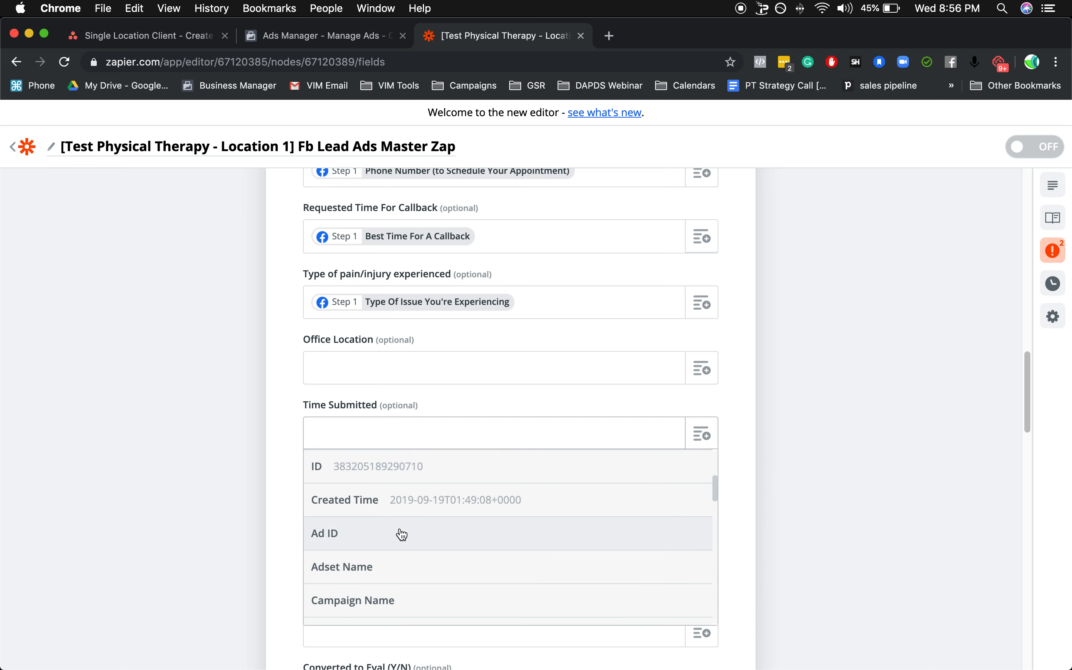
left_click(351, 505)
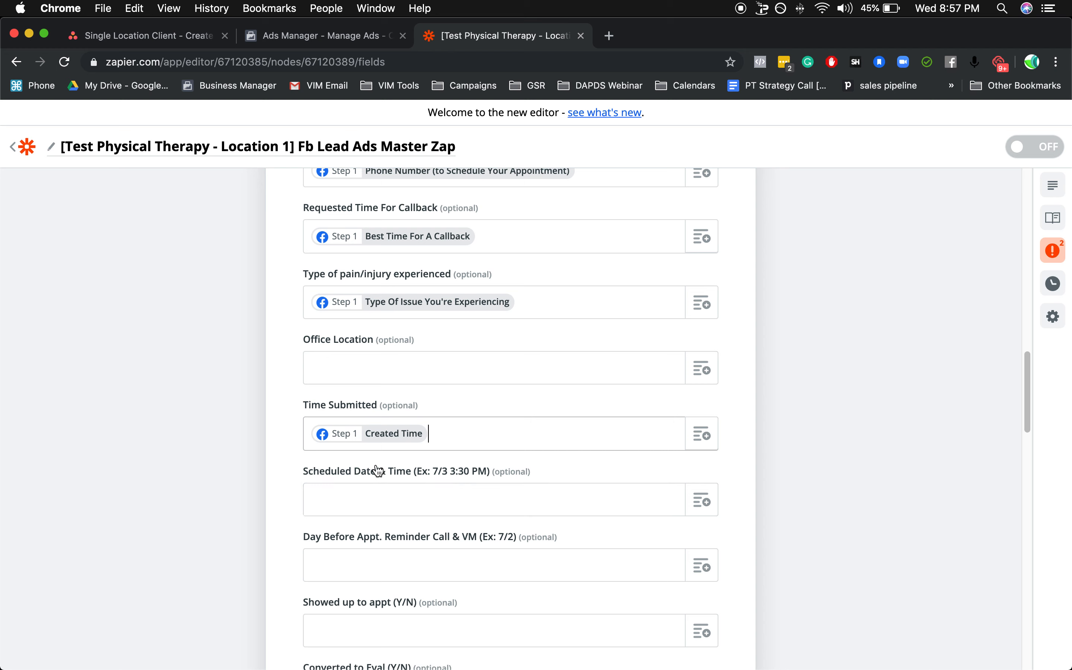
Continue to the Send Data stage, review the row's values, and send the test spreadsheet row to Google Sheets.
scroll(377, 479, "down", 20)
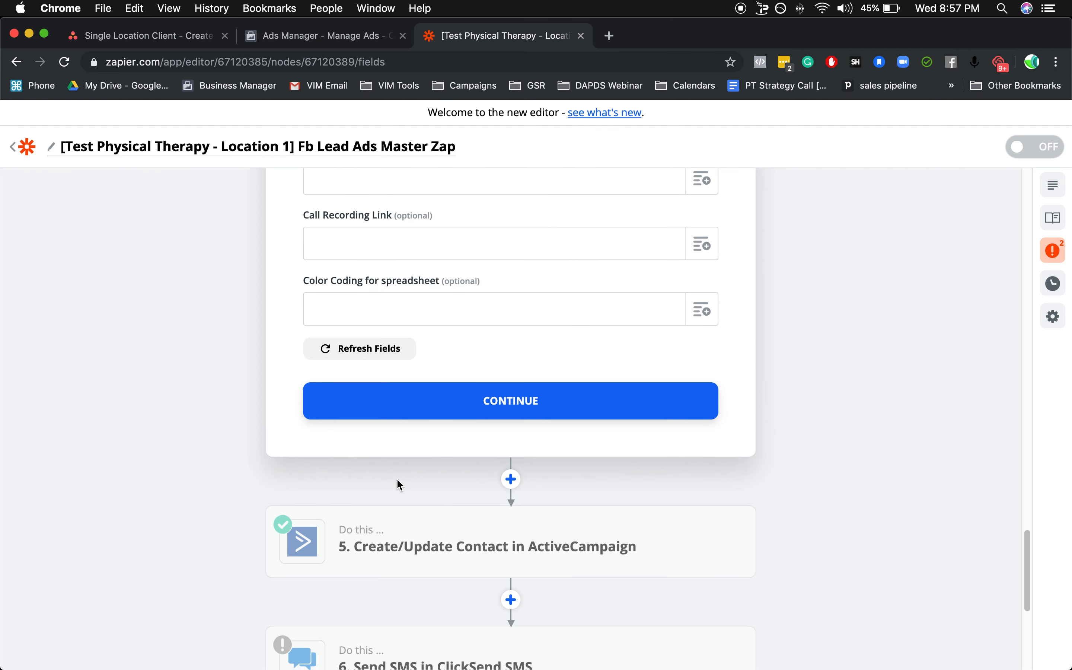
left_click(526, 405)
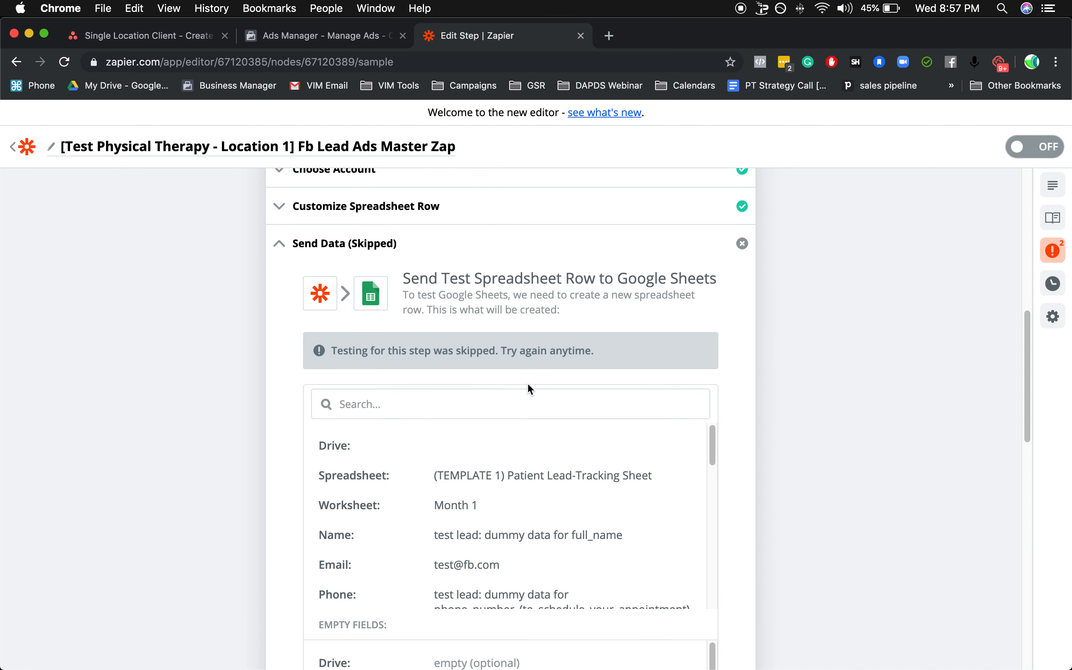
scroll(529, 388, "down", 5)
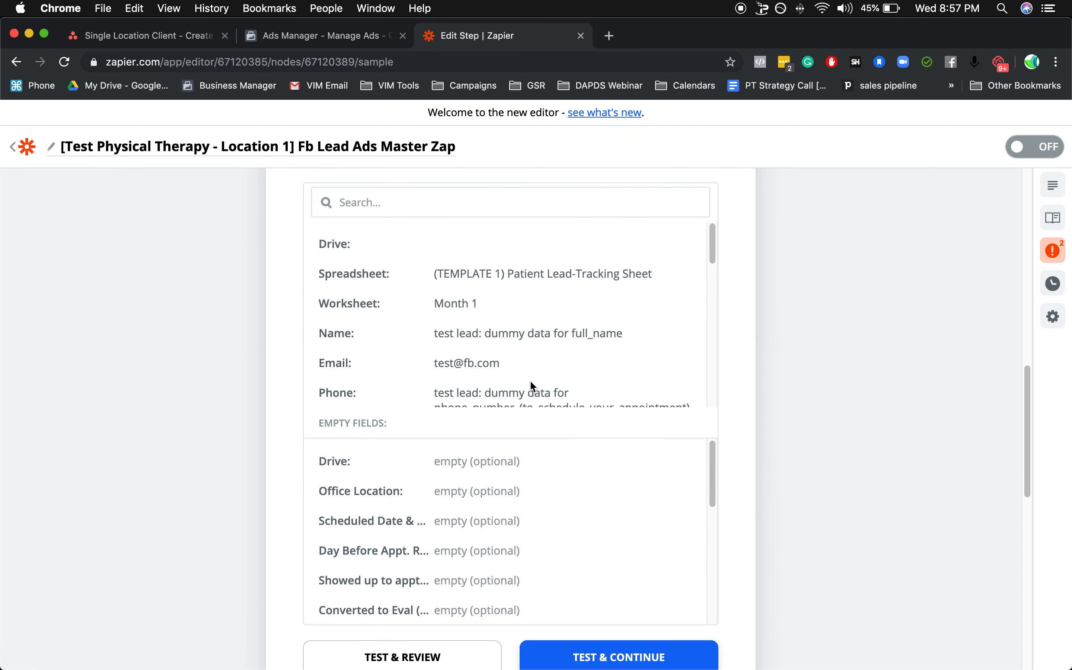
scroll(605, 512, "down", 4)
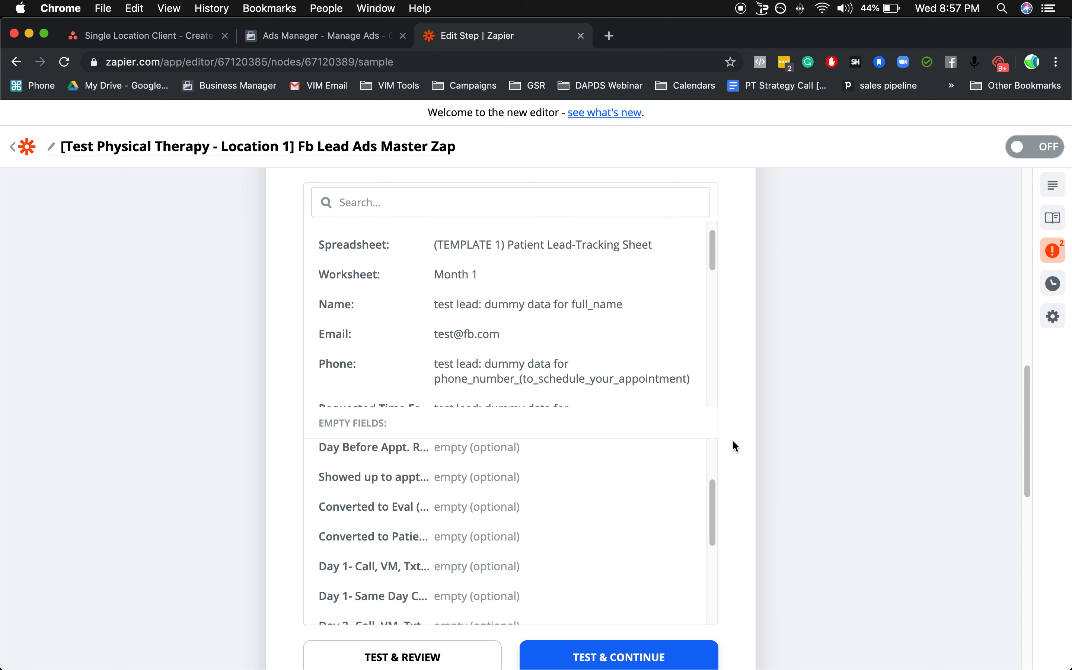
scroll(738, 441, "down", 1)
scroll(737, 433, "down", 3)
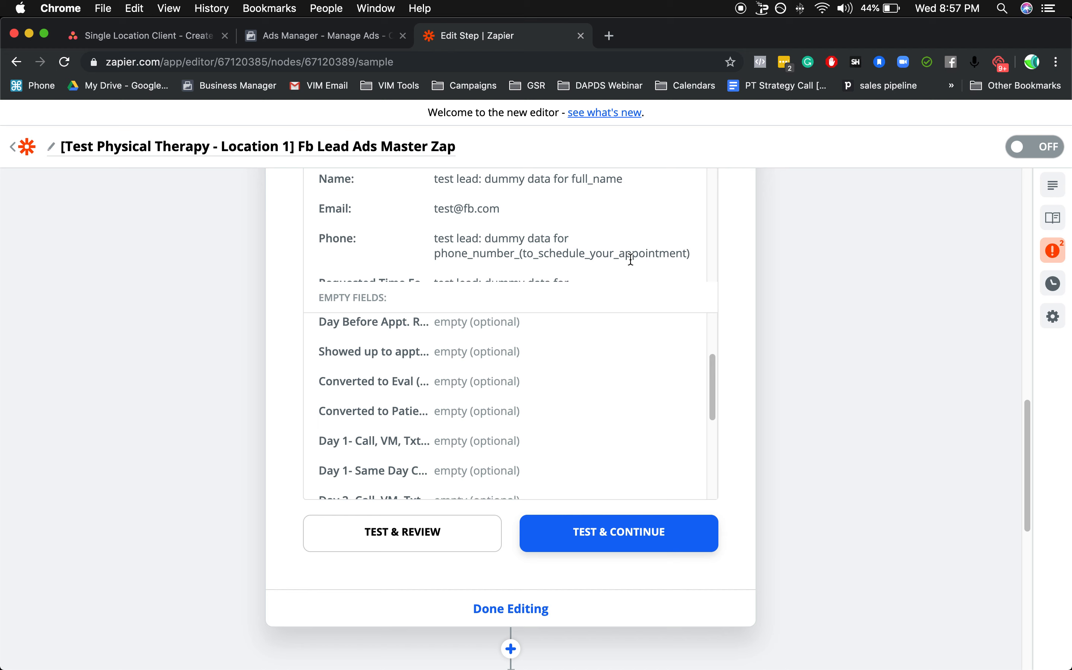
left_click(648, 532)
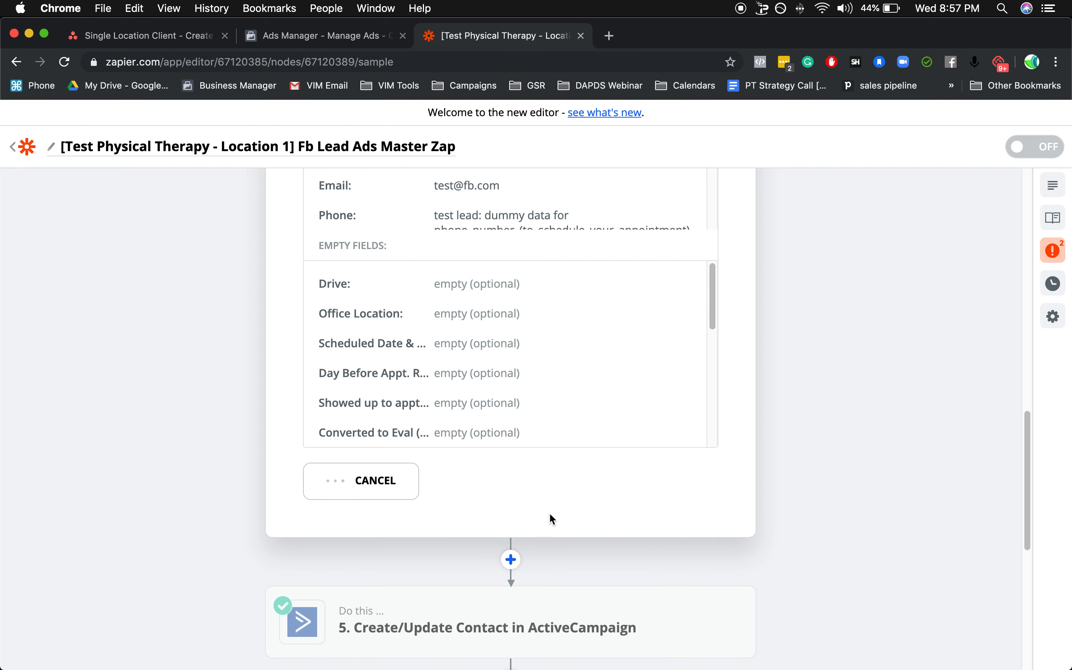
Open Google Drive in a new tab, search for "template 1", and open the (TEMPLATE 1) Patient Lead-Tracking Sheet.
left_click(608, 36)
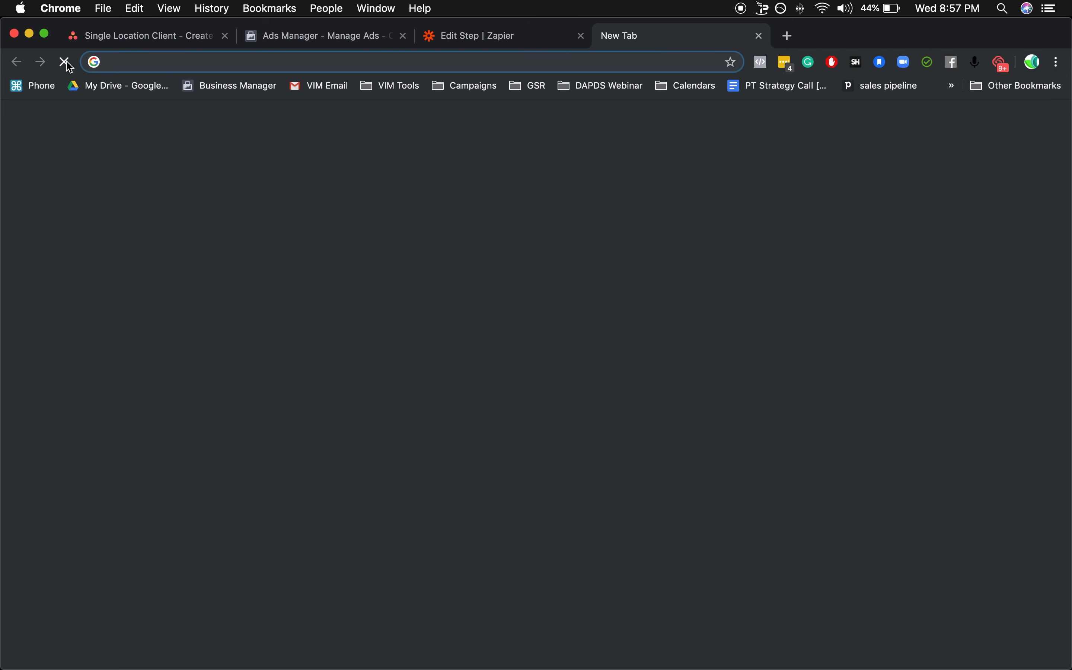
left_click(121, 91)
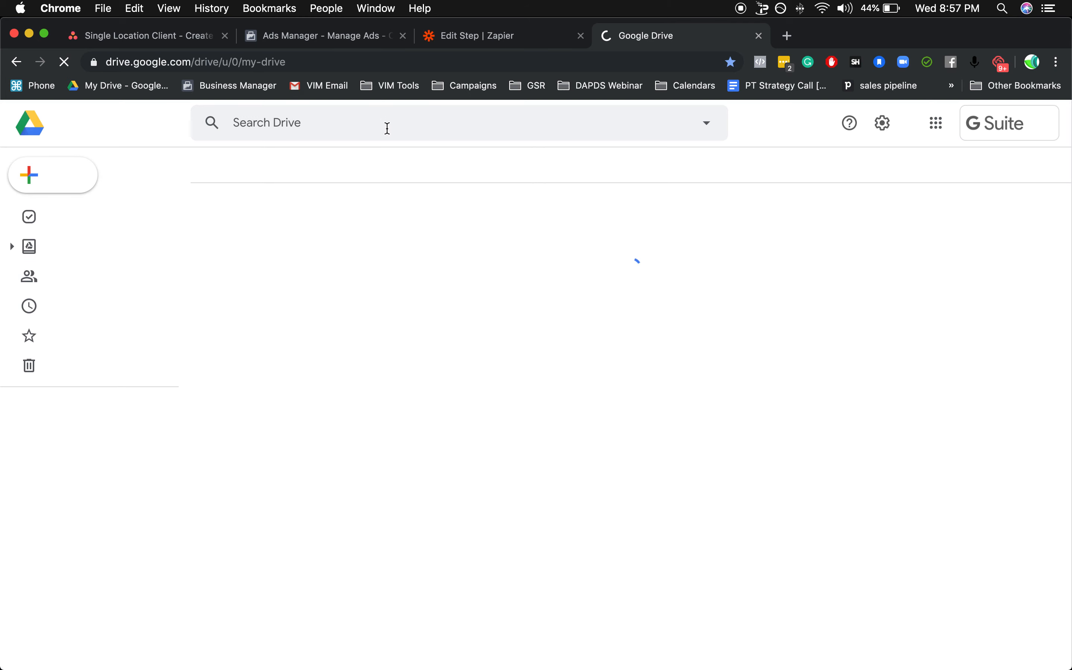
left_click(387, 128)
type("templ")
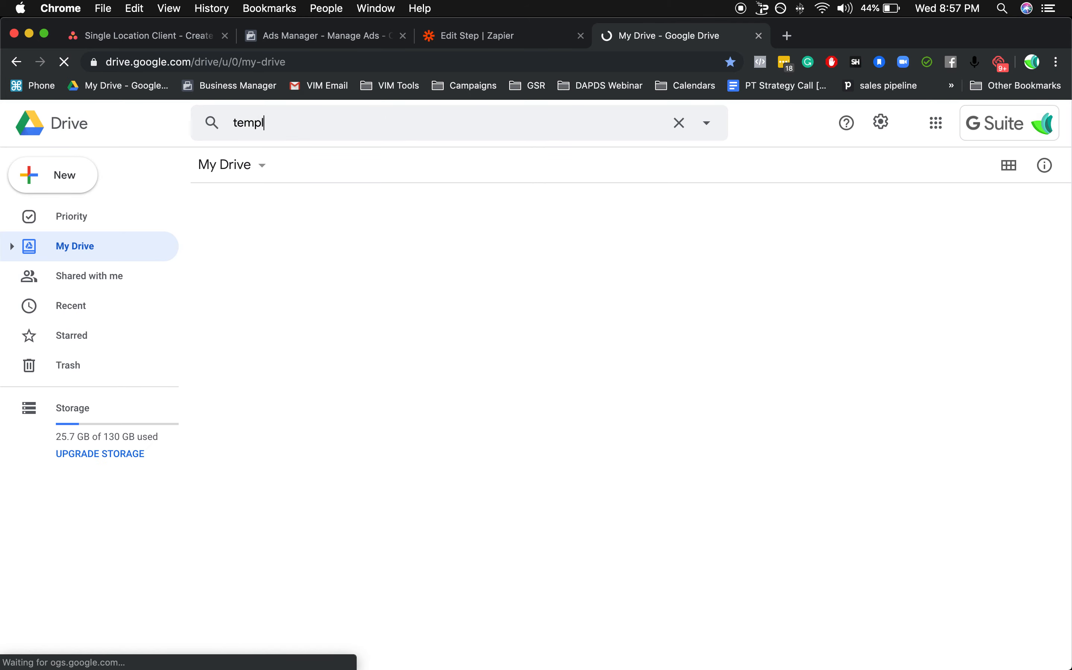
type("ate 1")
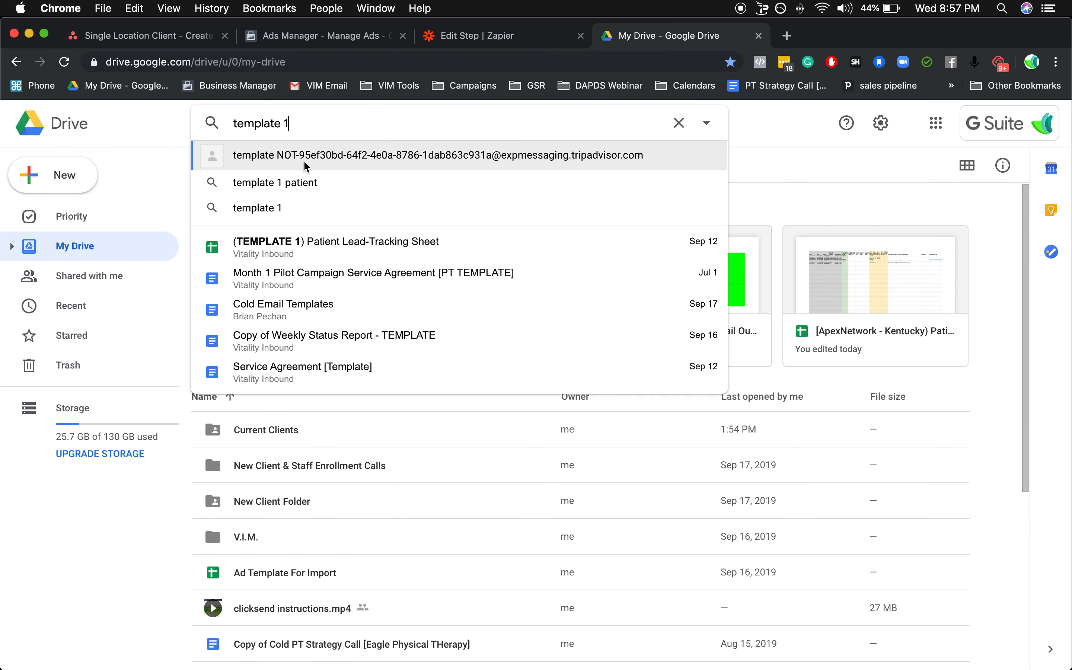
left_click(317, 242)
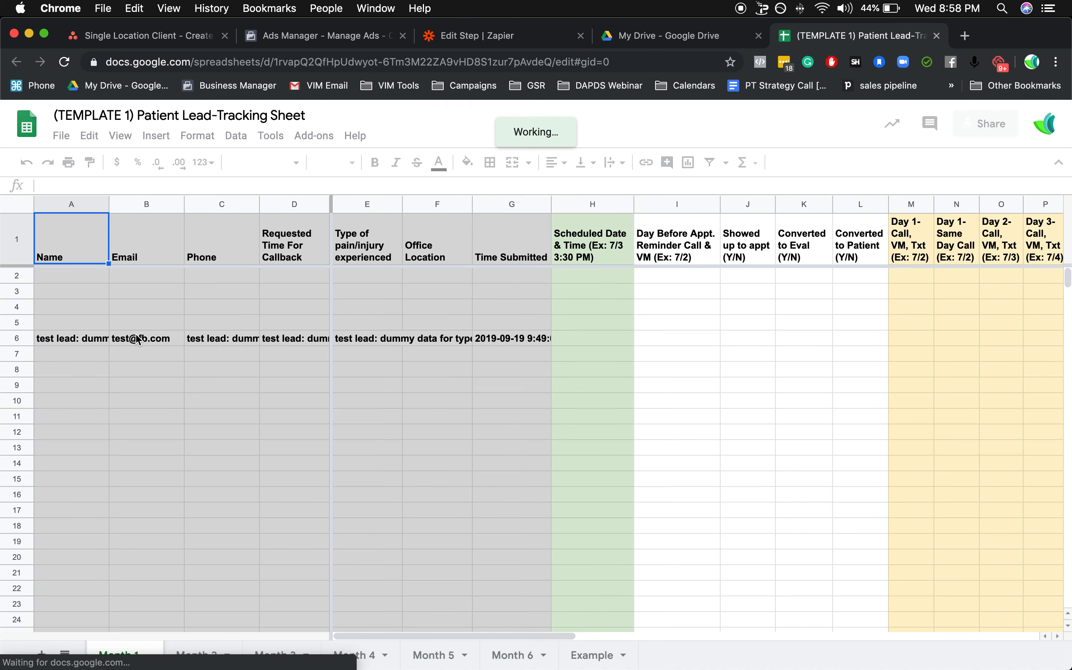
Inspect the test lead's Email, Phone, Requested Time For Callback, Type of pain/injury and Office Location cells in row 6.
left_click(159, 337)
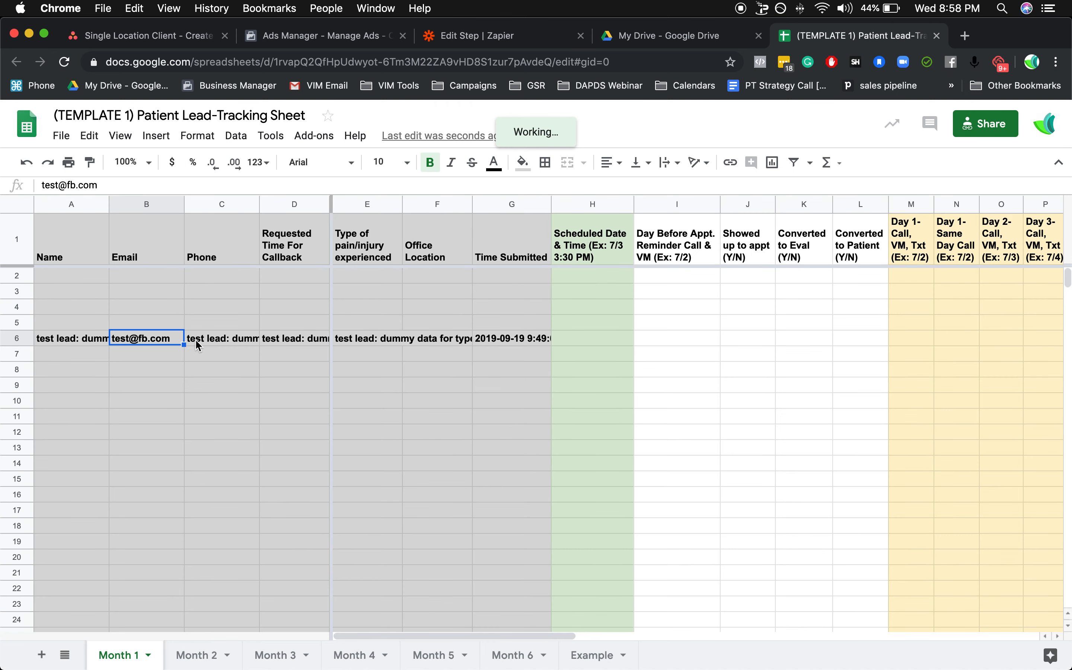
left_click(209, 345)
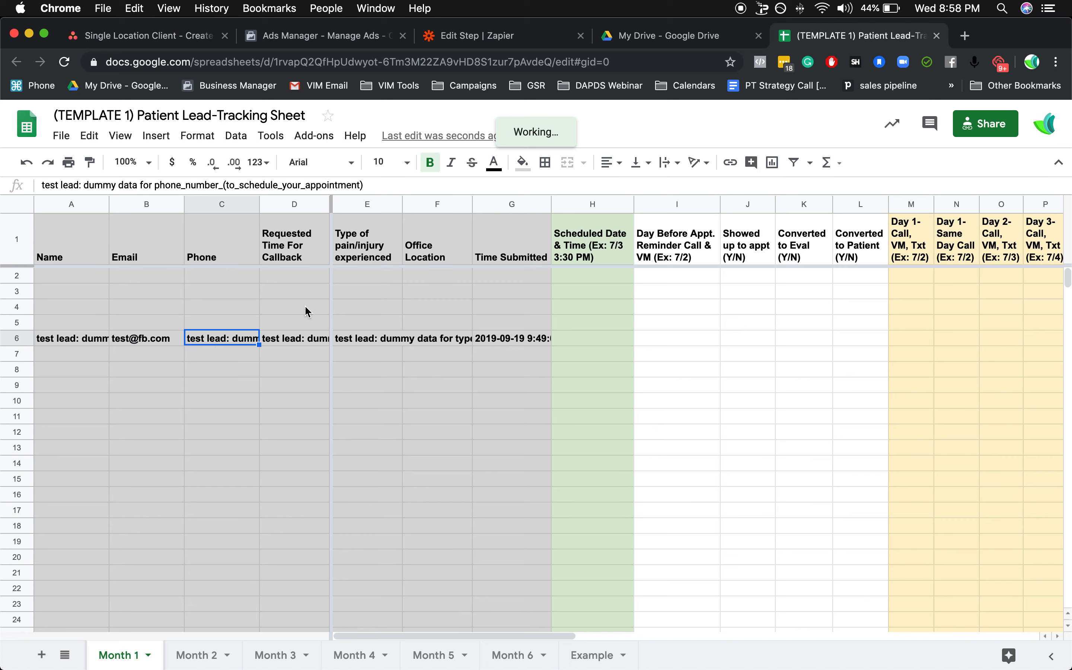
left_click(298, 336)
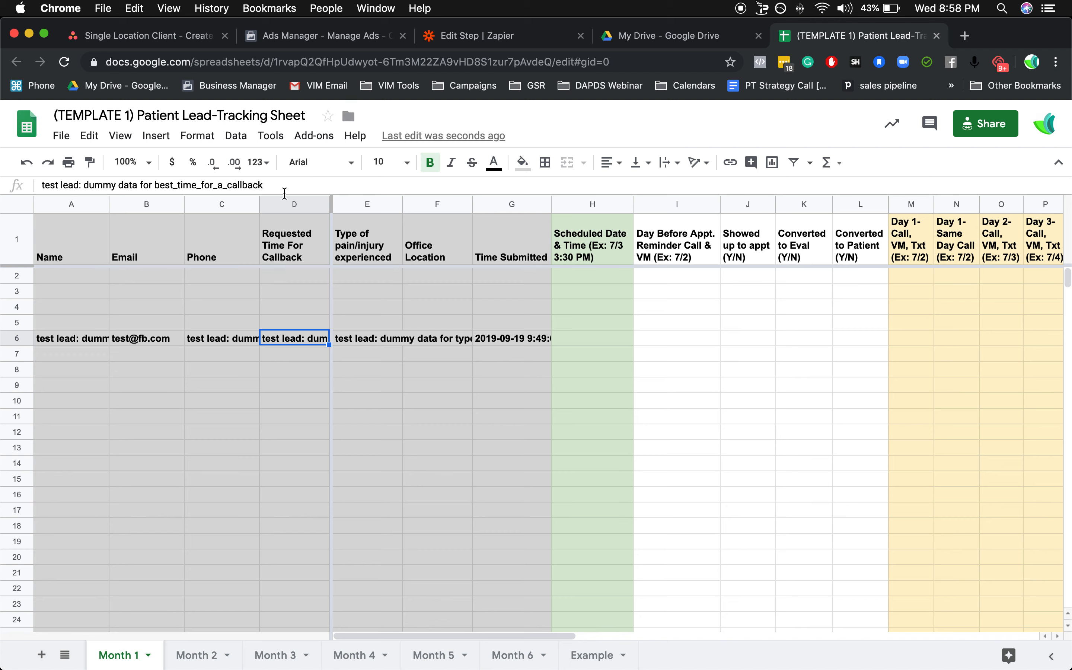
left_click(357, 345)
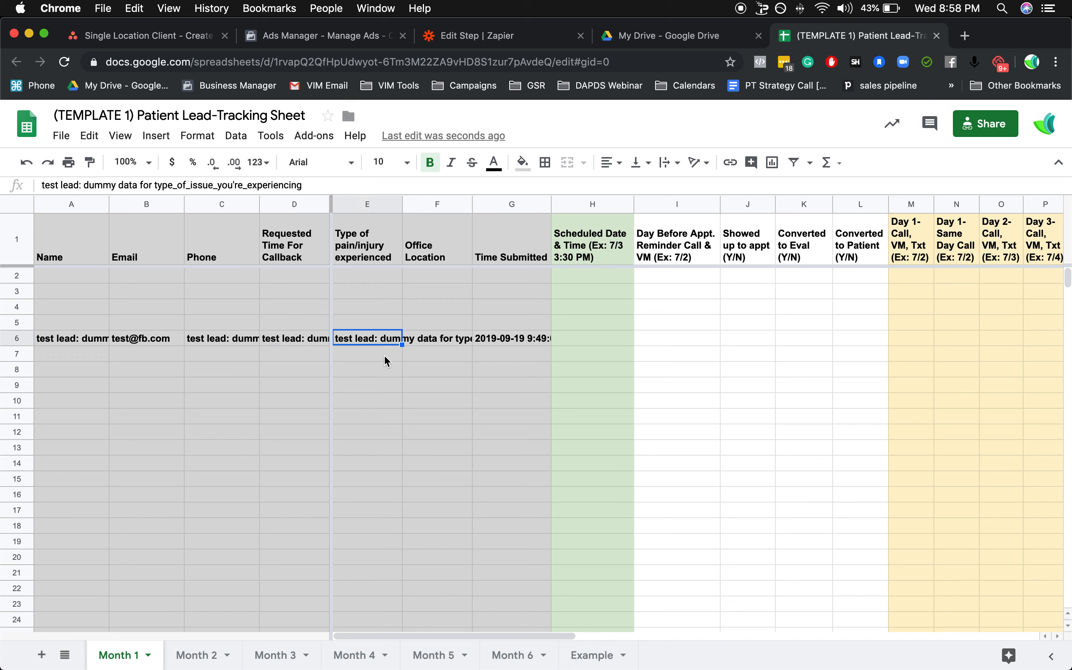
left_click(447, 344)
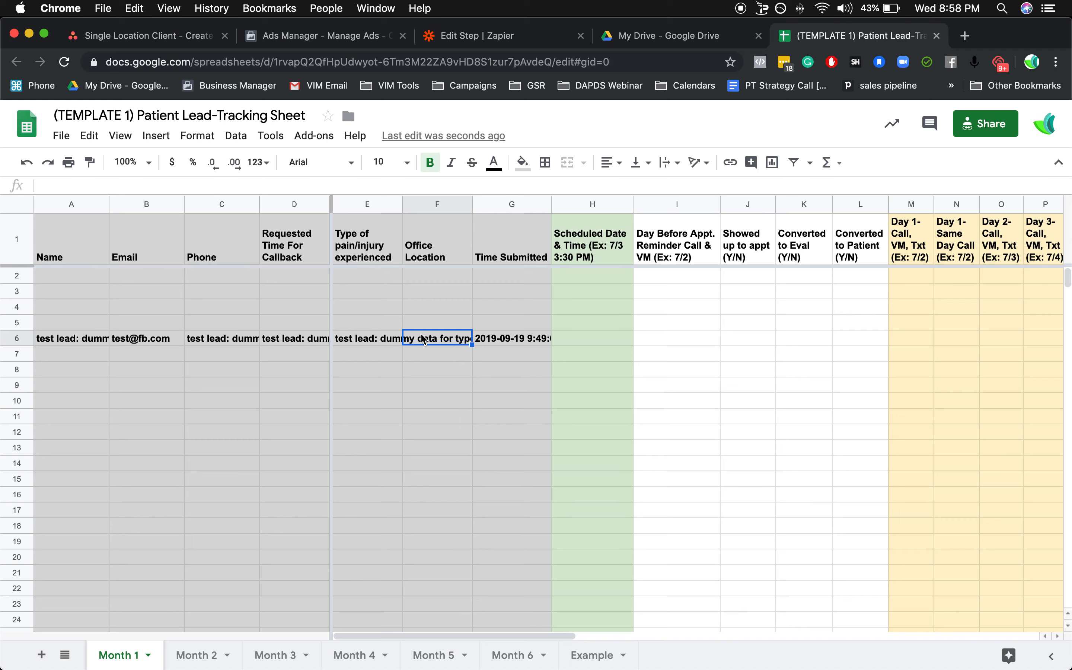
Set the Type of pain/injury cell in row 6 to clip its text, and inspect the Office Location and Time Submitted cells.
left_click(387, 342)
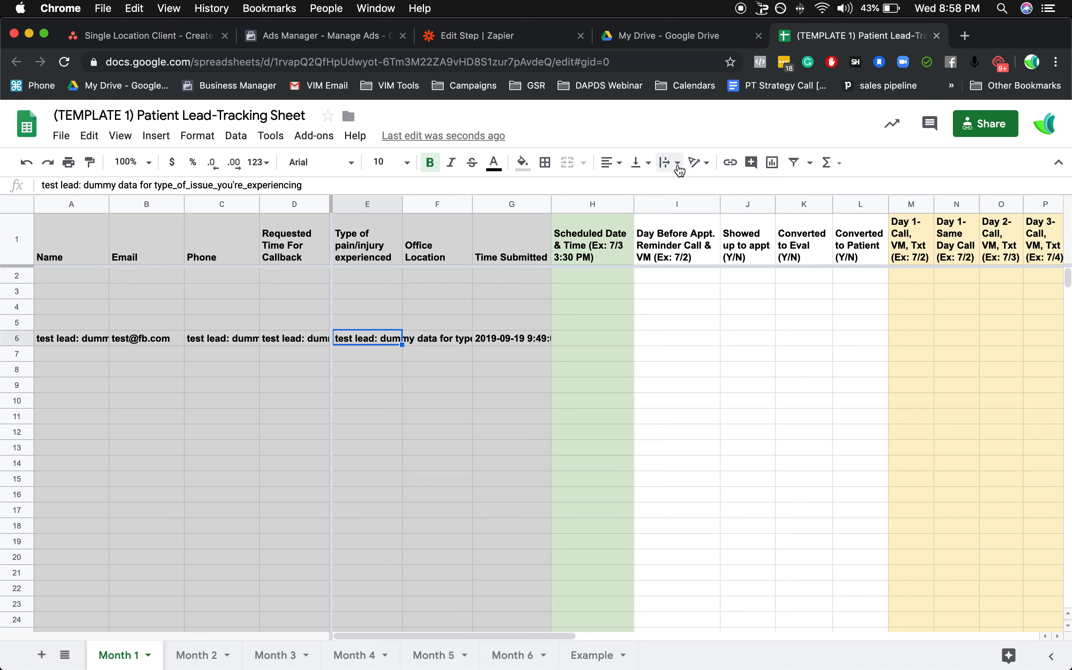
left_click(679, 168)
left_click(707, 185)
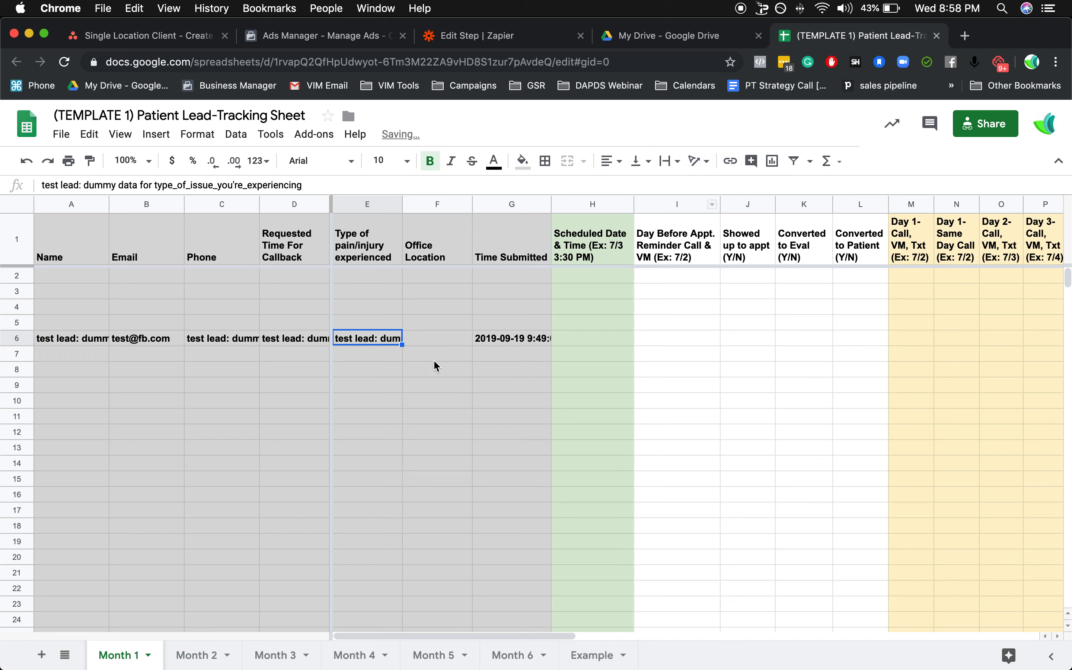
left_click(427, 341)
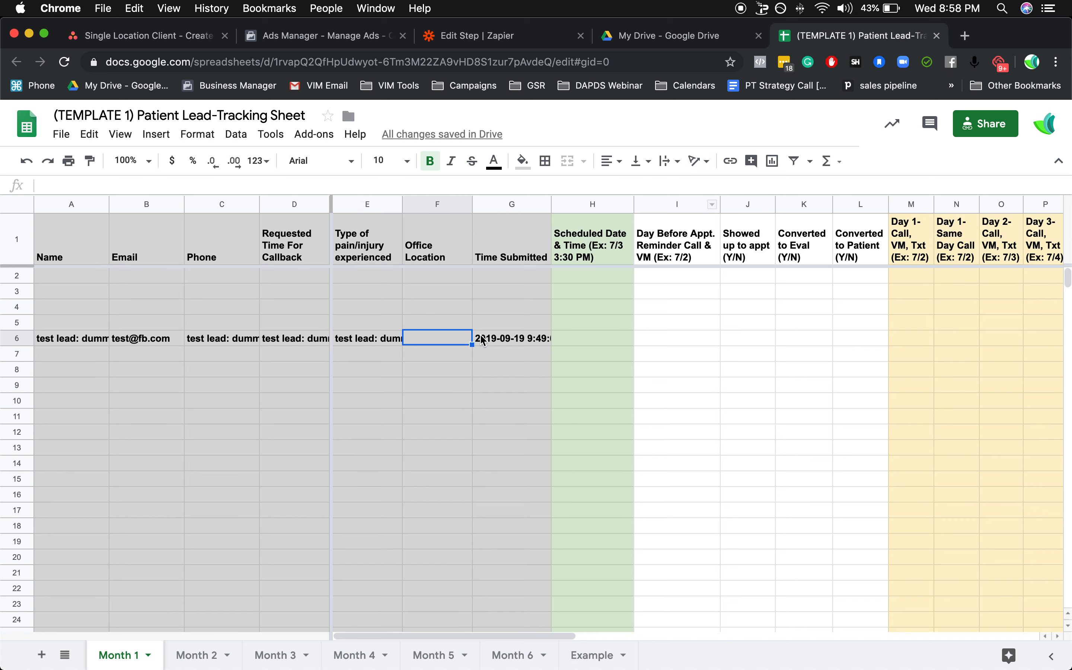
left_click(524, 344)
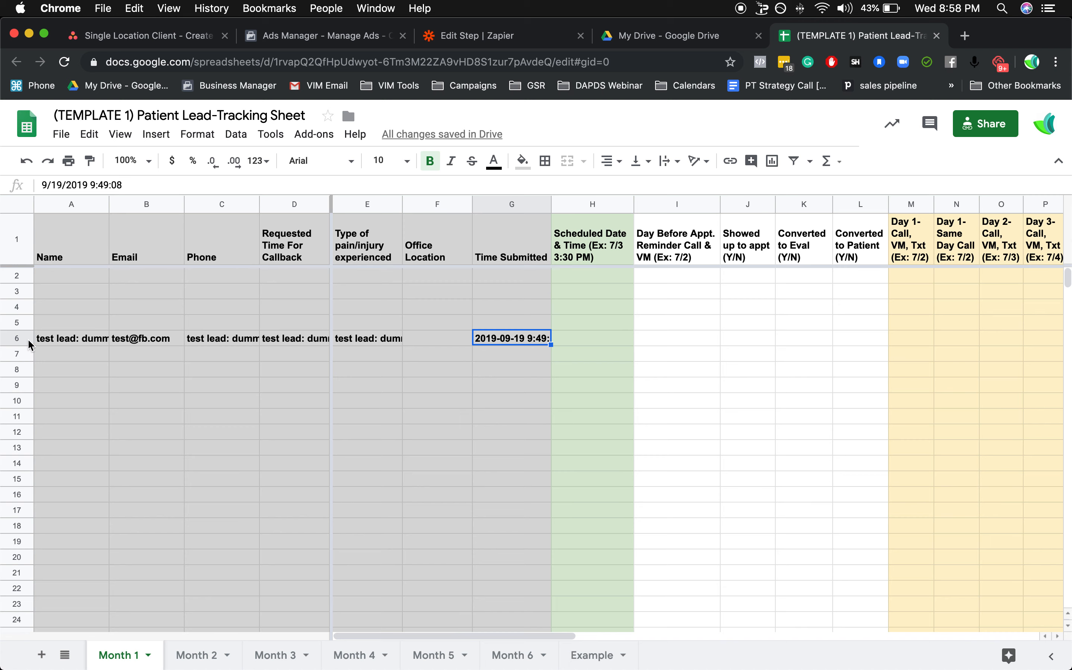
Delete test lead row 6 from the Month 1 sheet, accepting the protected-range edit and suppressing its warning for 5 minutes.
left_click(18, 339)
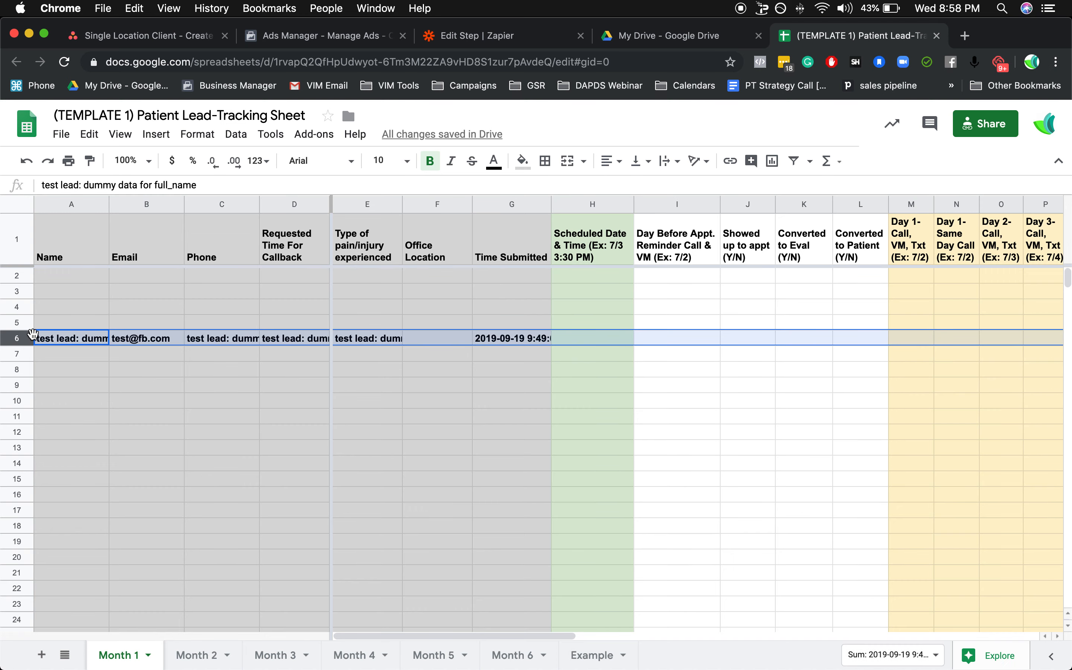
right_click(20, 337)
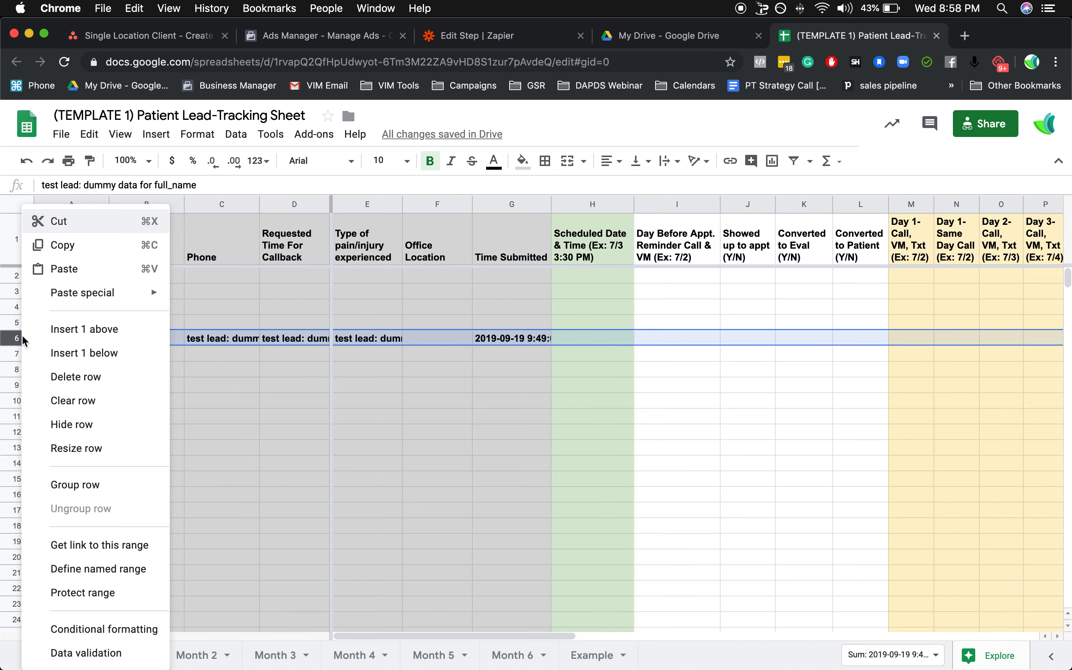
left_click(100, 384)
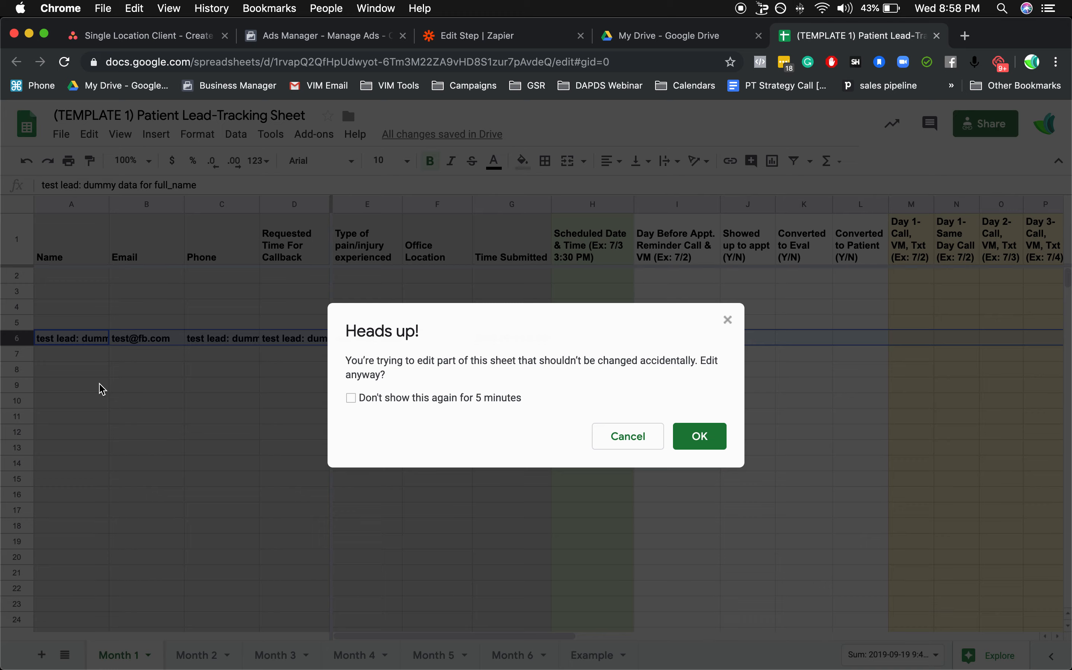
left_click(424, 398)
left_click(706, 438)
left_click(222, 342)
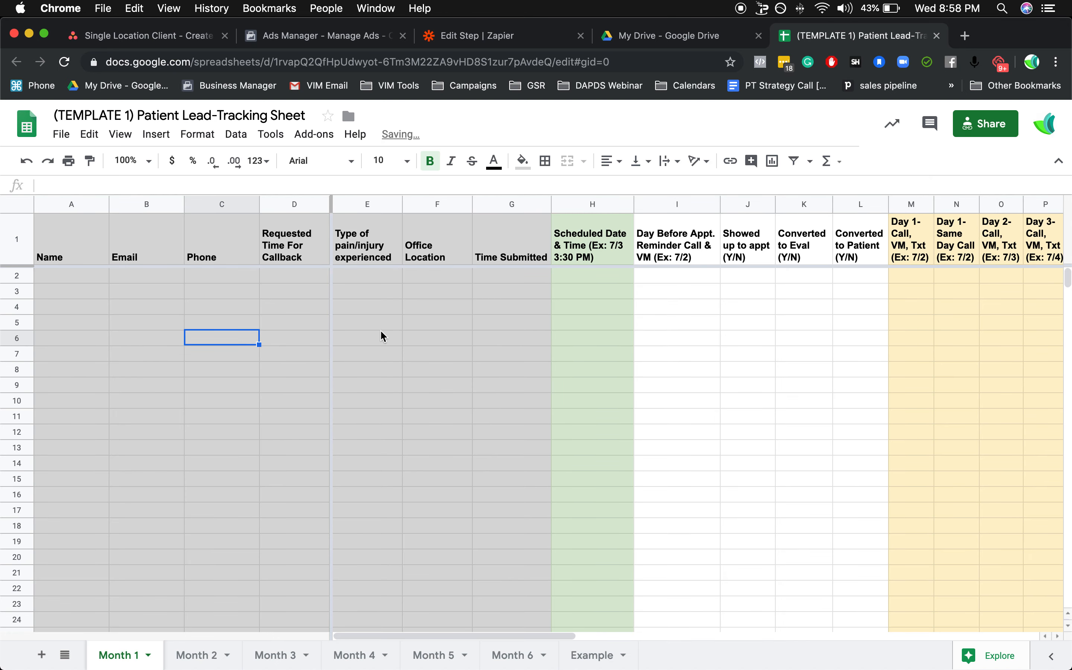
Close the My Drive and Patient Lead-Tracking Sheet tabs and return to the Zap in Zapier.
left_click(760, 35)
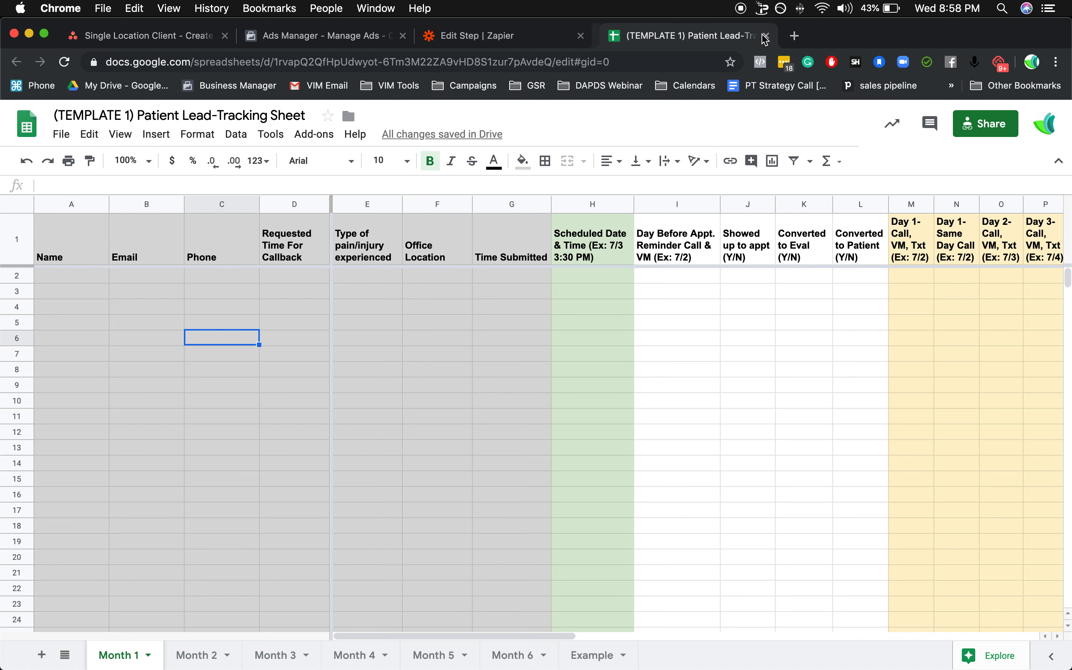
left_click(759, 36)
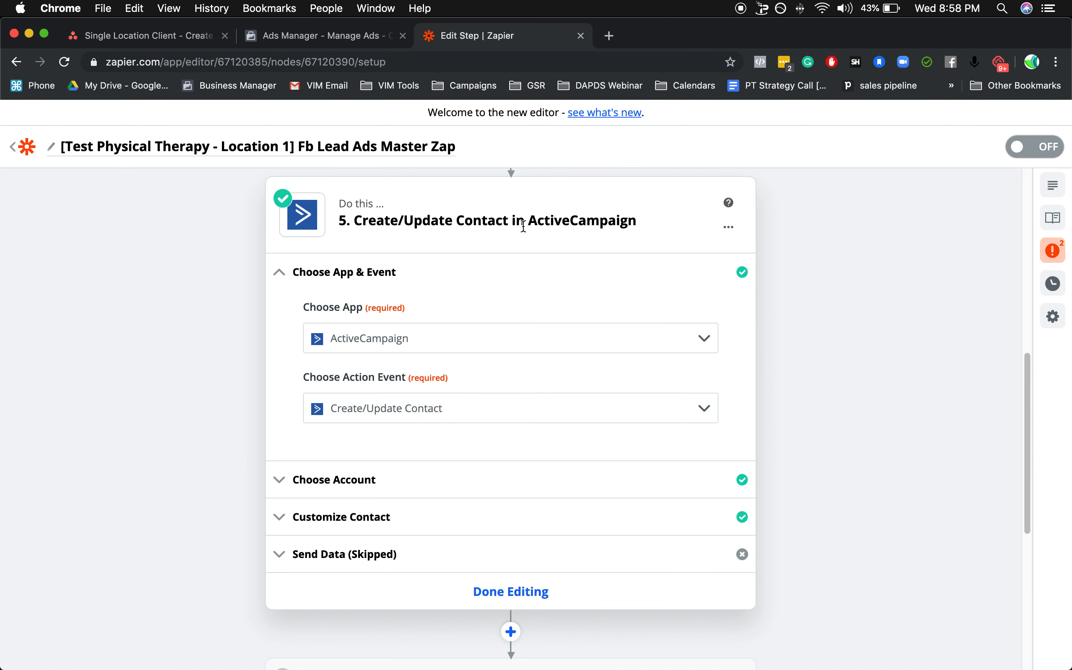
scroll(510, 226, "up", 10)
mouse_move(469, 459)
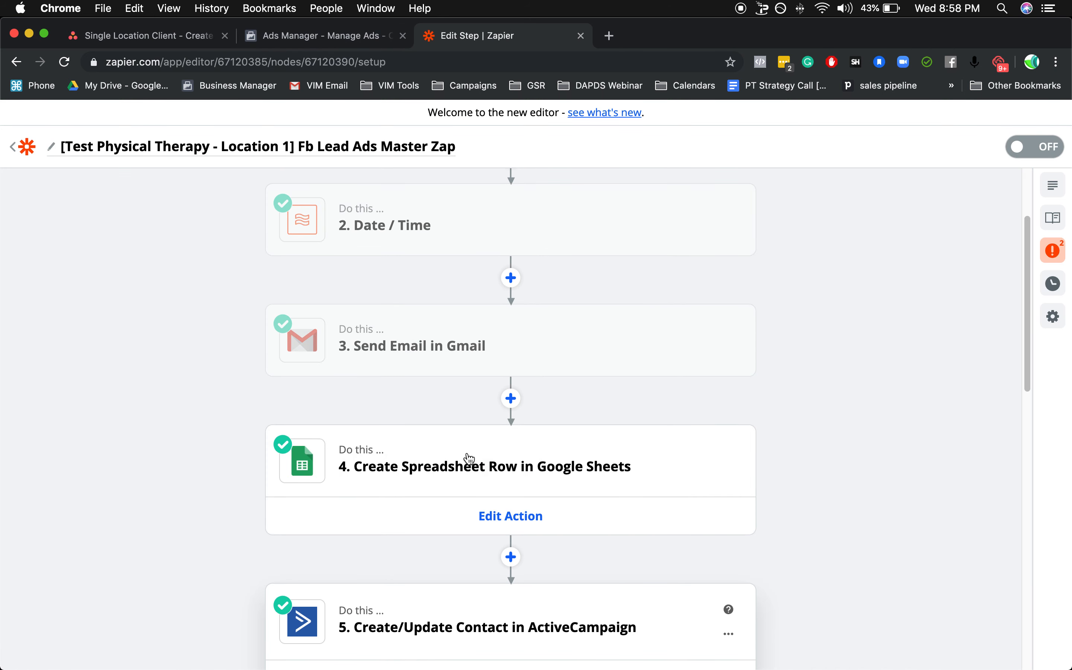
Review the Customize Contact settings and available lists of the ActiveCampaign action, keep the template list, and finish editing the action.
scroll(469, 458, "down", 5)
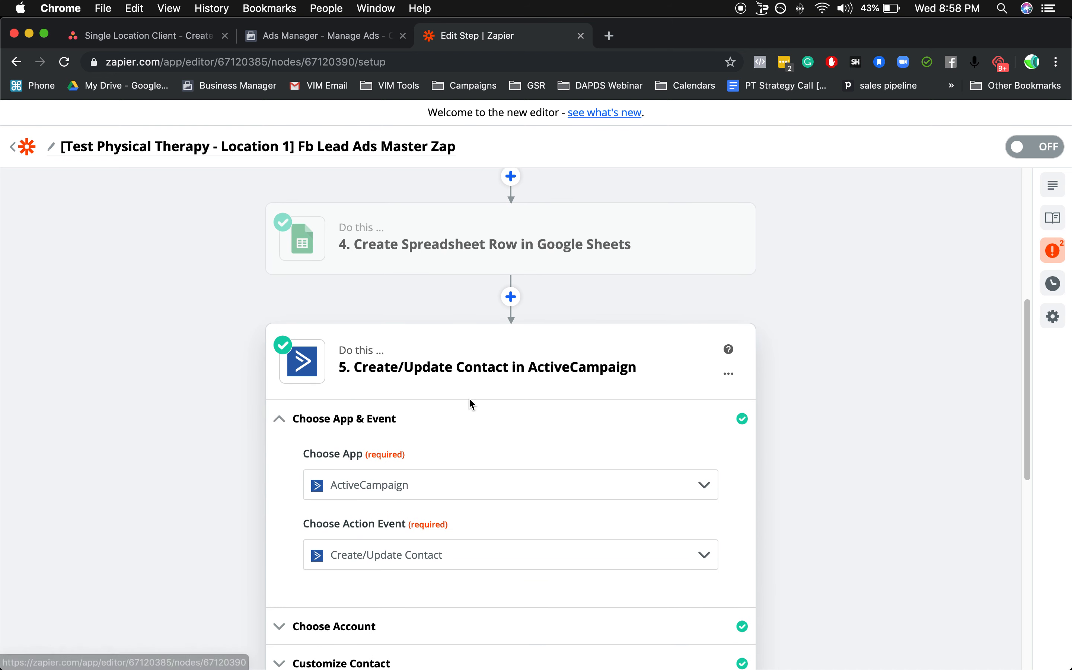
scroll(403, 381, "down", 3)
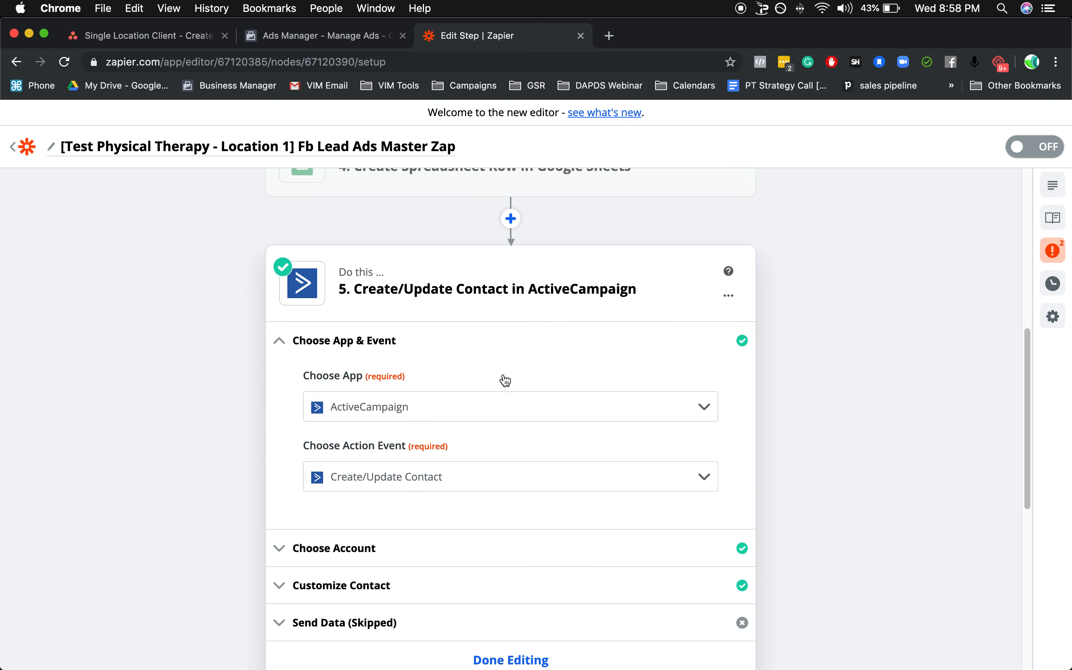
scroll(505, 380, "down", 3)
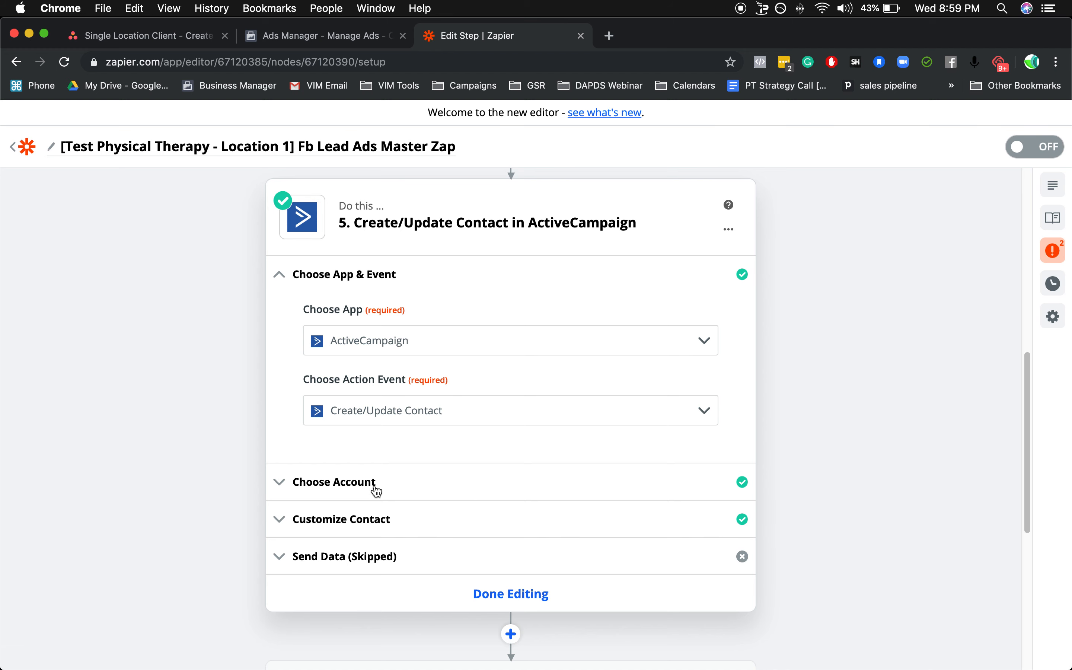
left_click(386, 521)
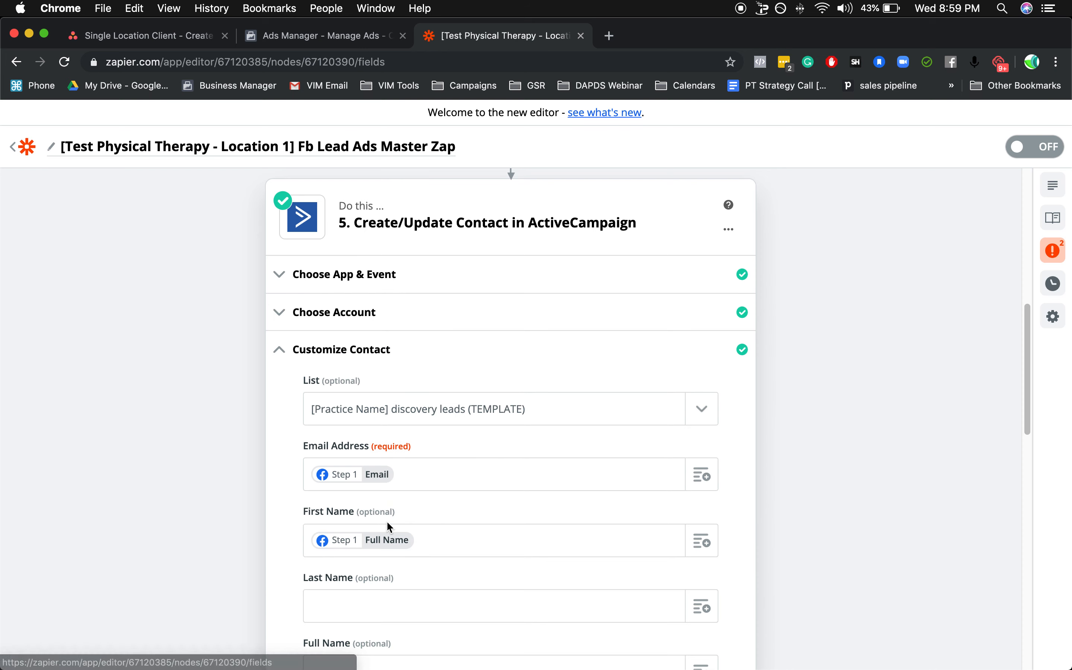
scroll(403, 506, "down", 3)
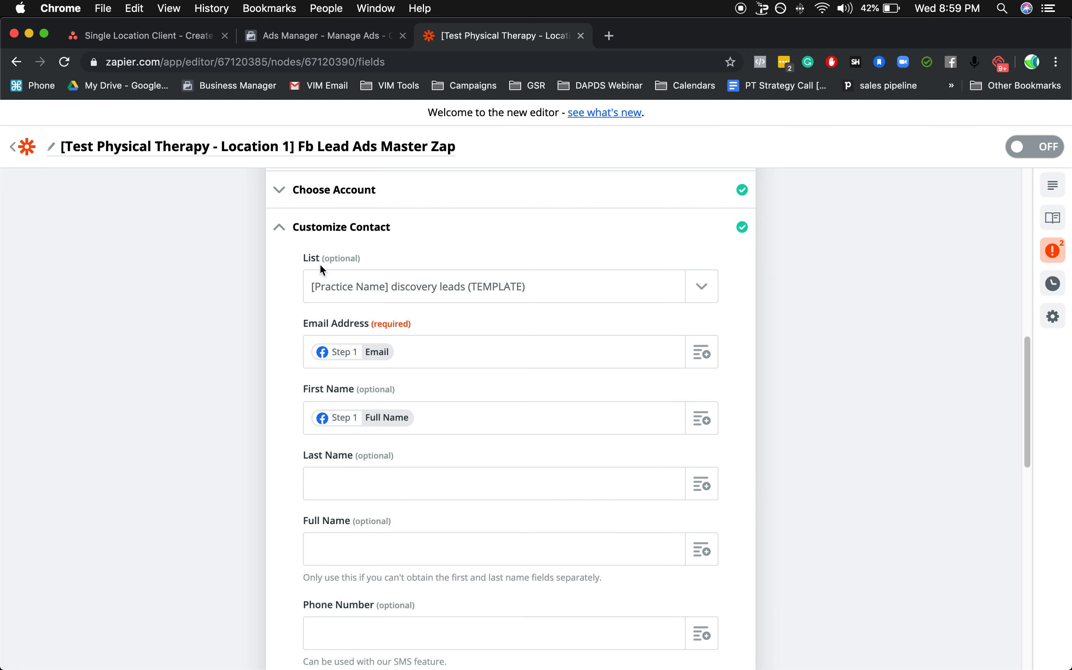
left_click(708, 289)
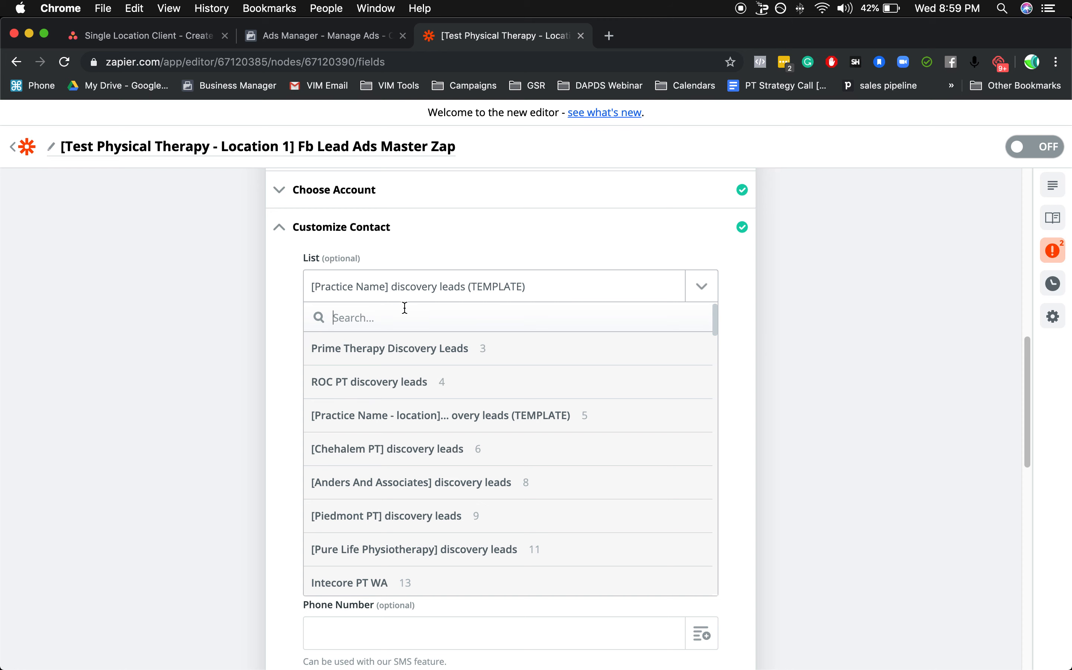
left_click(773, 314)
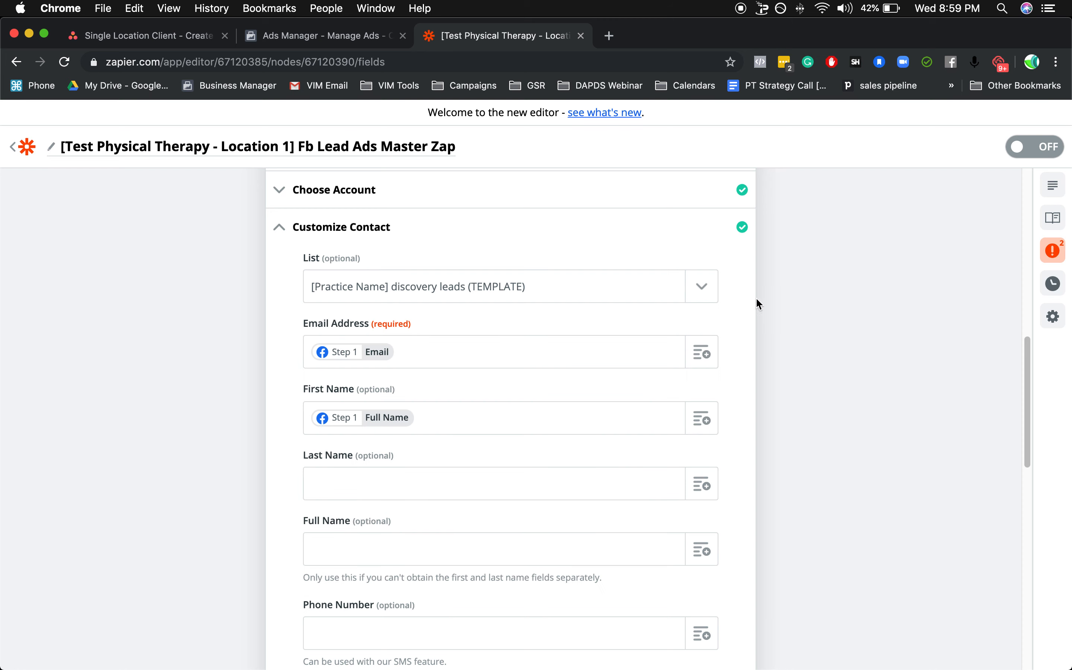
scroll(543, 354, "down", 10)
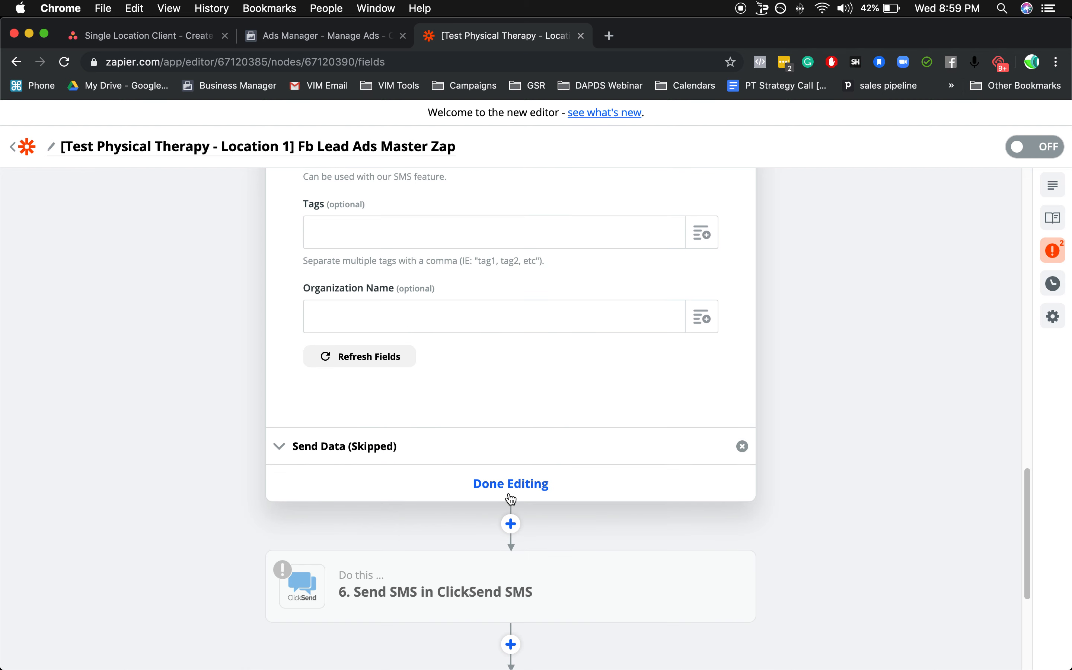
left_click(510, 487)
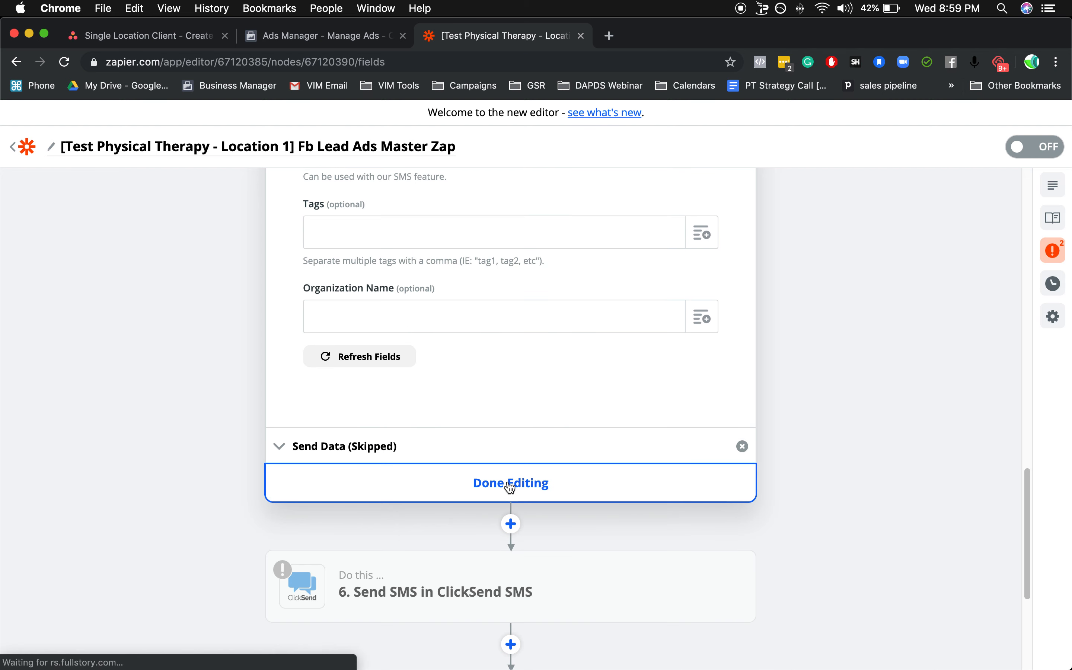
Open the step 6 Send SMS in ClickSend SMS action and continue with the Send SMS event and ClickSend account to Customize Sms.
scroll(452, 326, "up", 3)
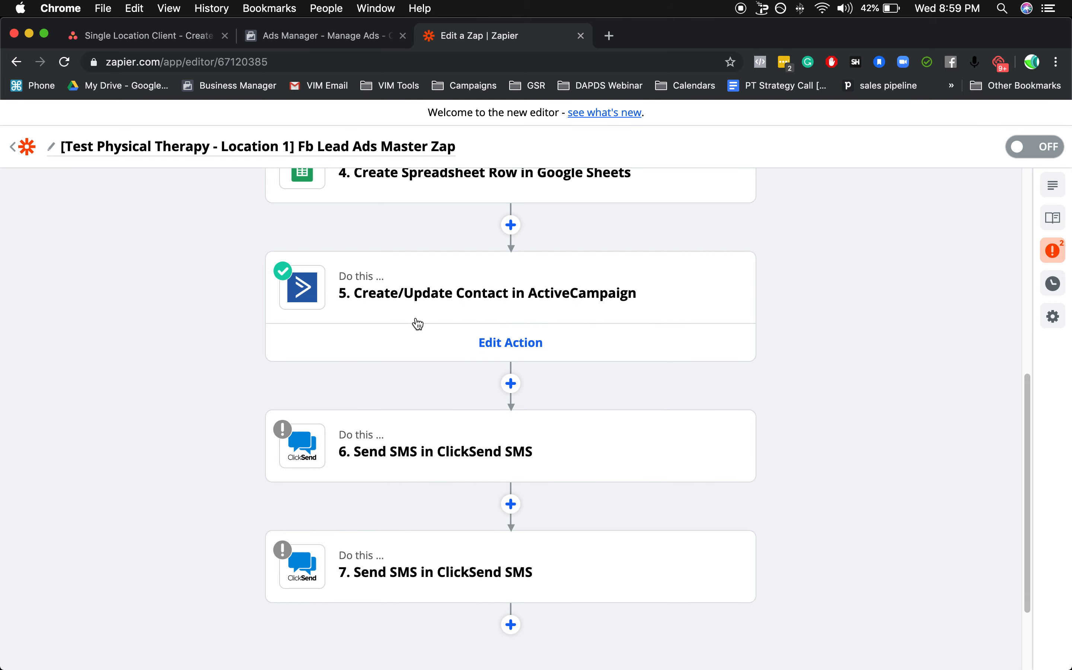
left_click(407, 421)
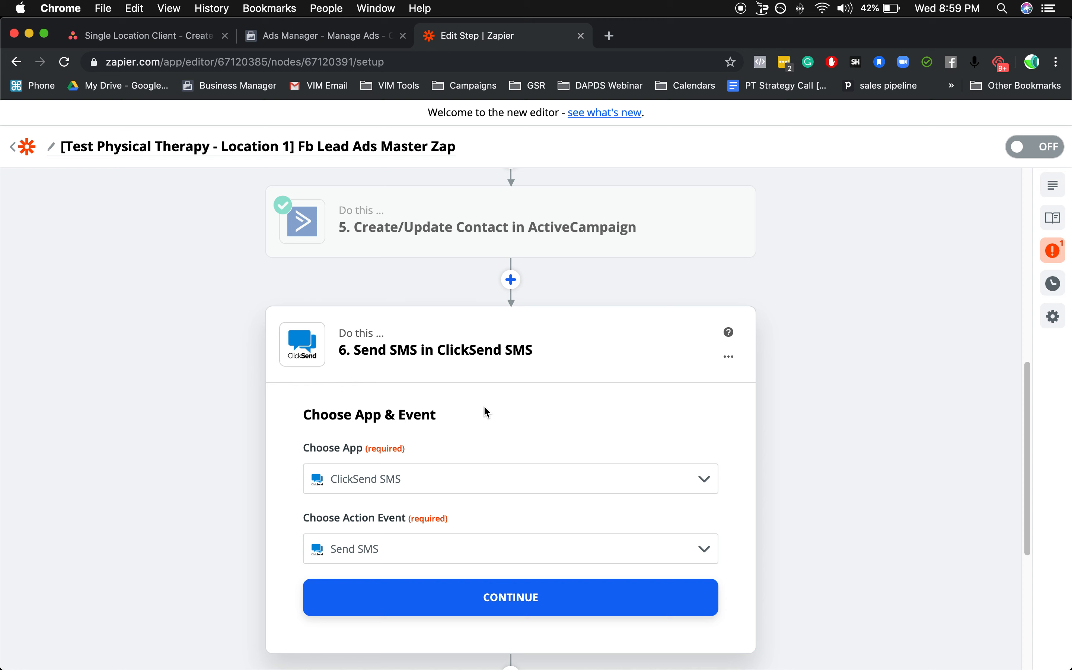
scroll(432, 437, "down", 3)
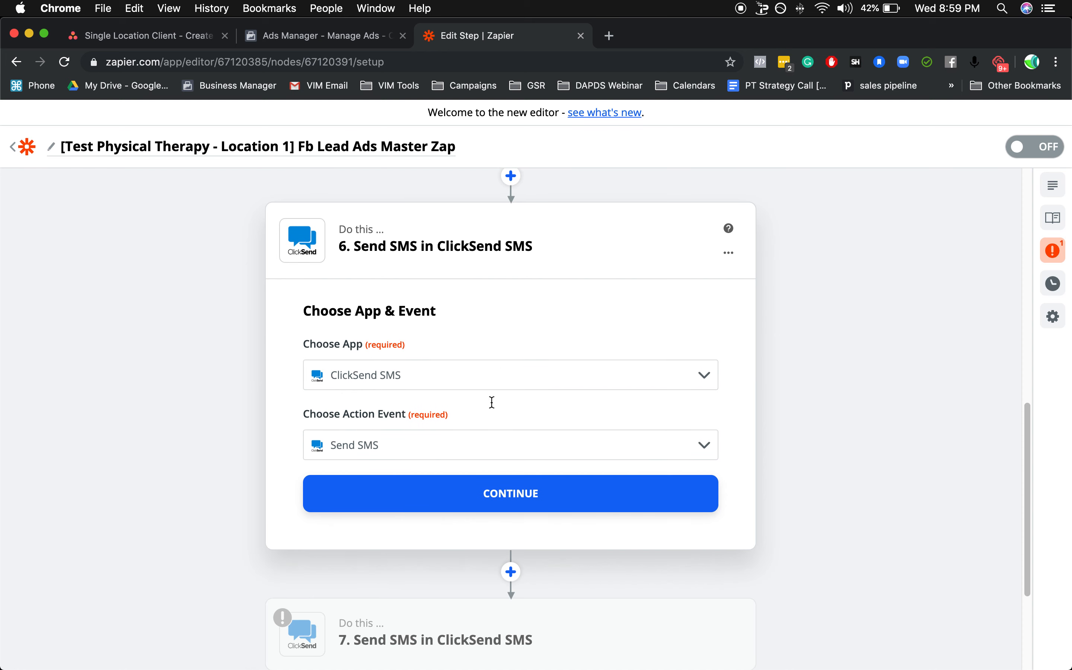
left_click(512, 496)
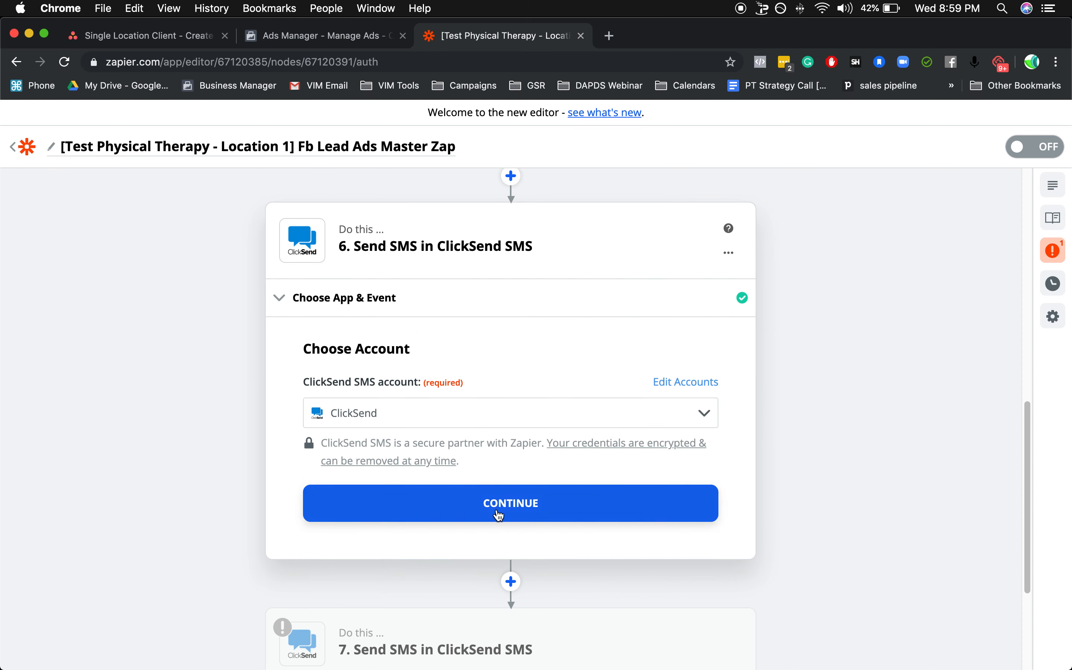
left_click(501, 505)
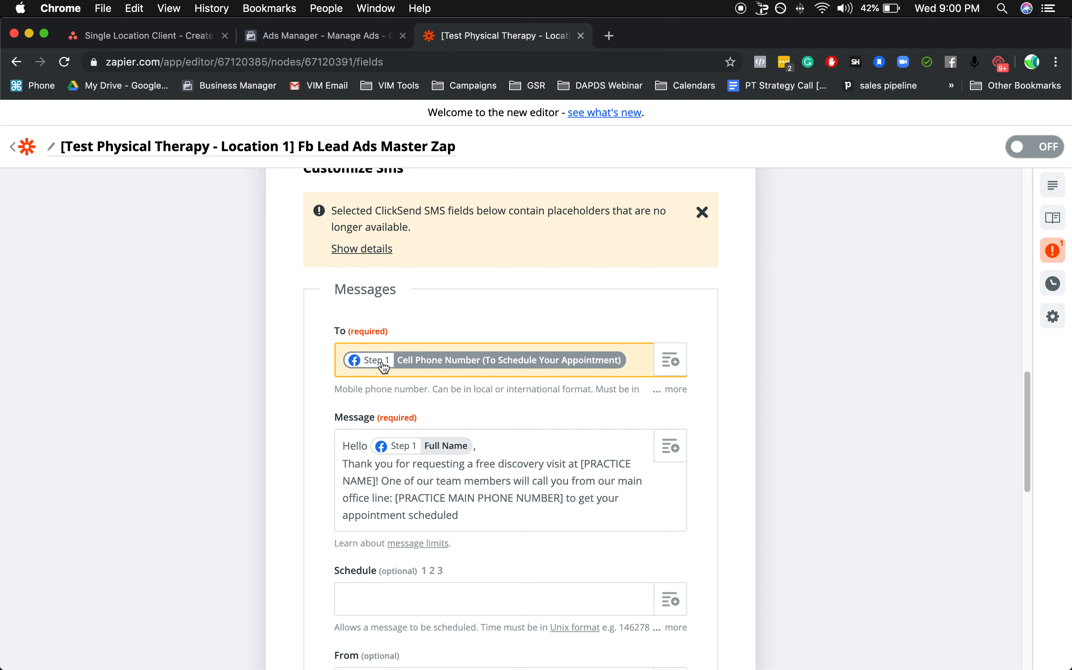
Replace the SMS recipient mapping in the To field with the New Lead value Phone Number (to Schedule Your Appointment).
left_click(433, 370)
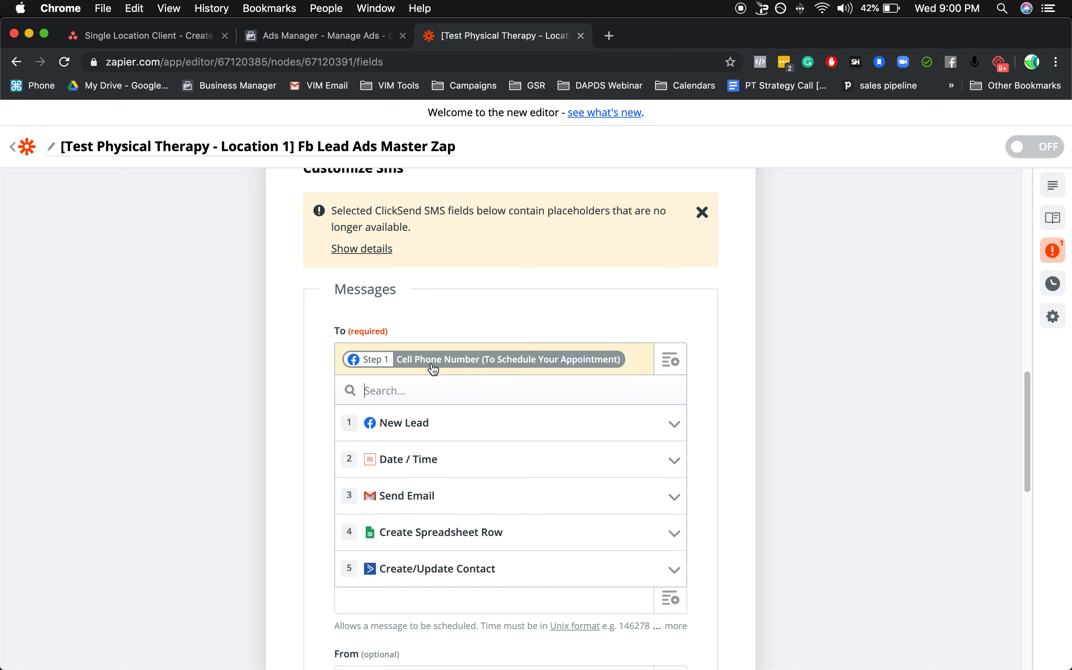
left_click(419, 423)
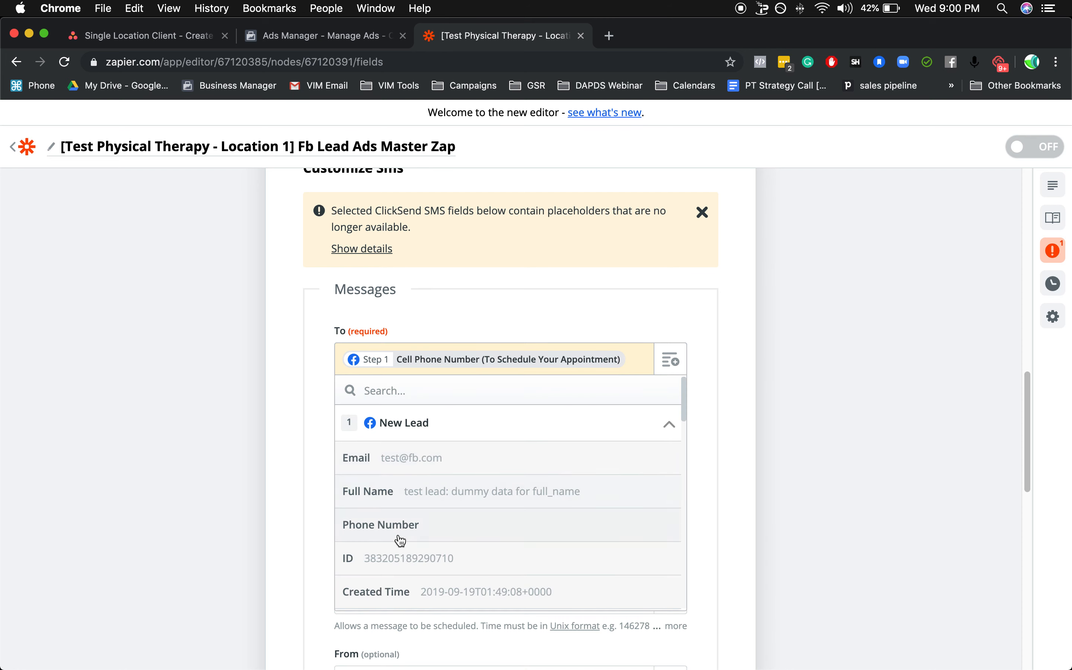
scroll(435, 532, "down", 3)
scroll(436, 535, "down", 10)
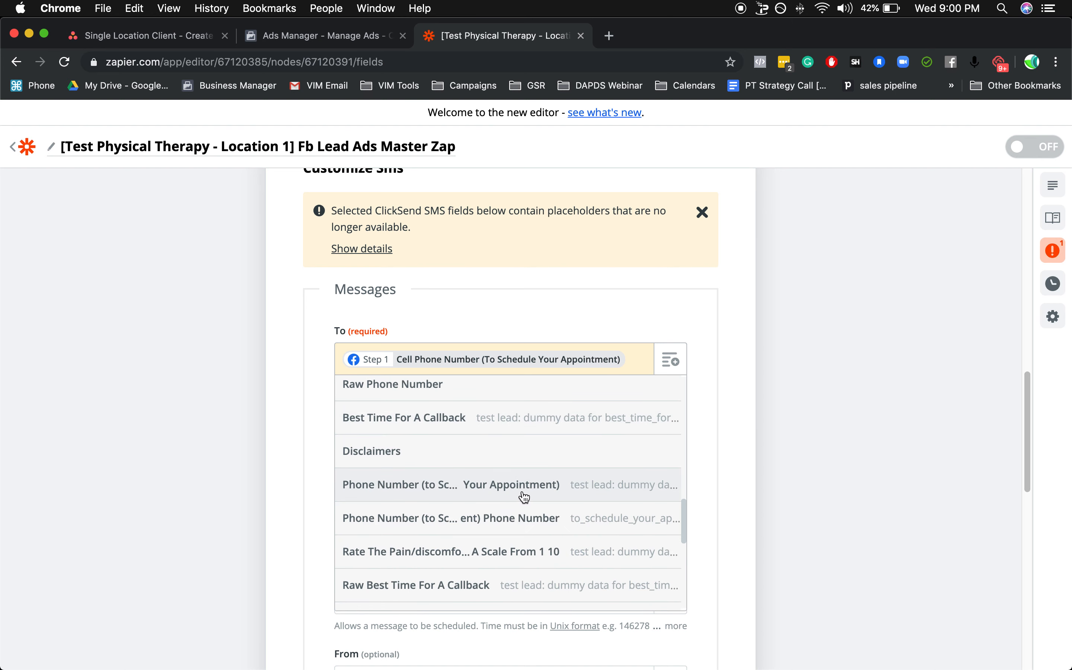
left_click(453, 497)
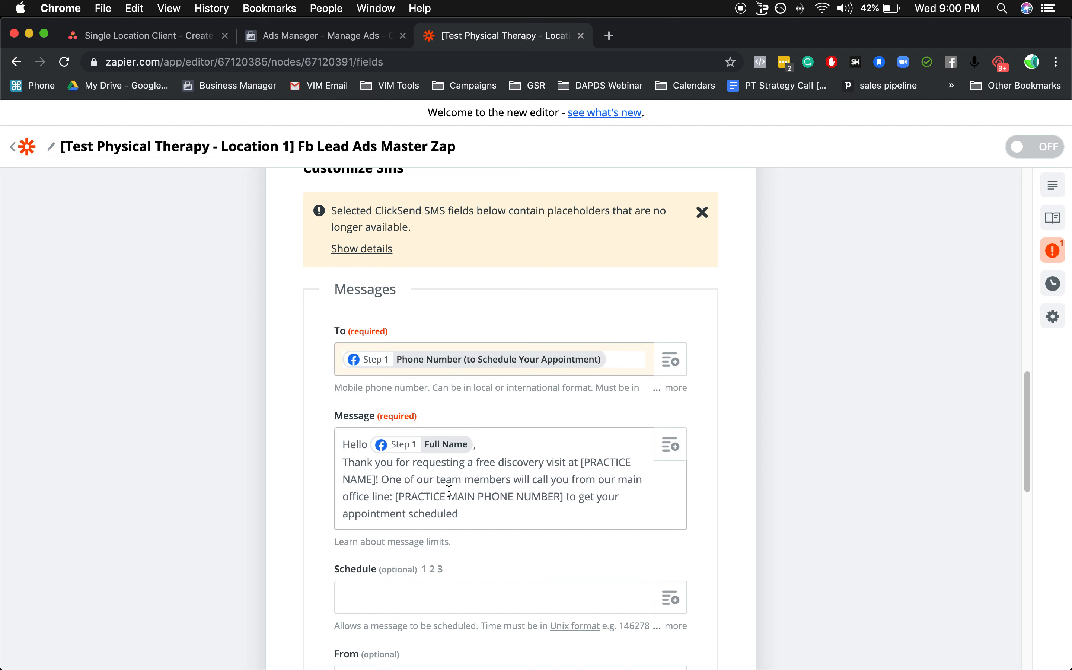
left_click(433, 370)
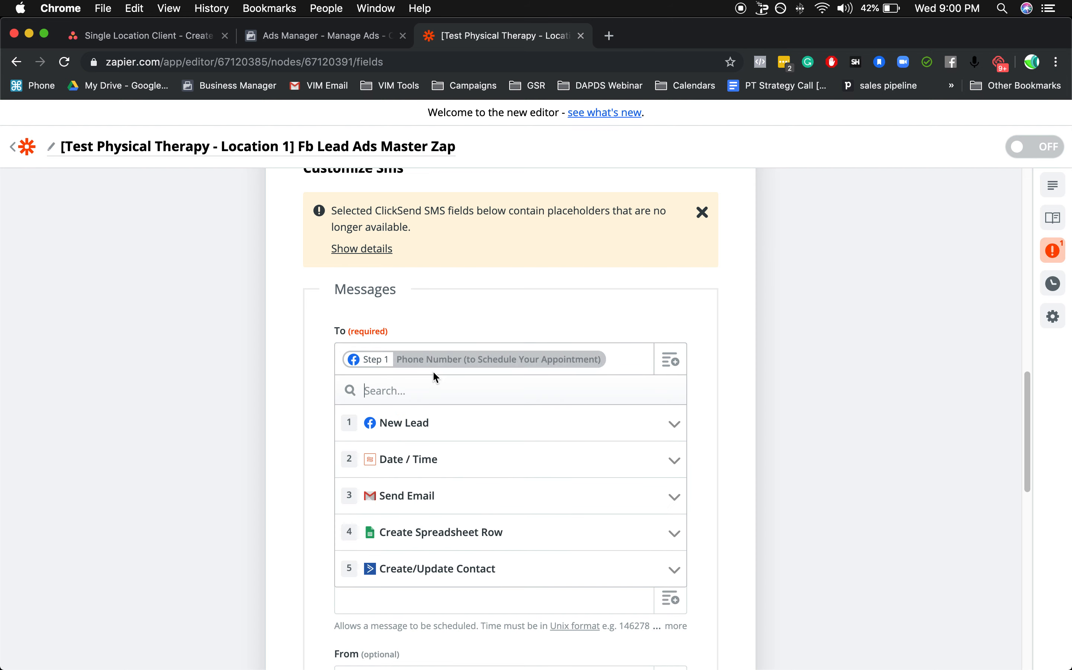
In the step 6 SMS message, replace "One of our team members will call you from our main" with "Please call our".
left_click(389, 432)
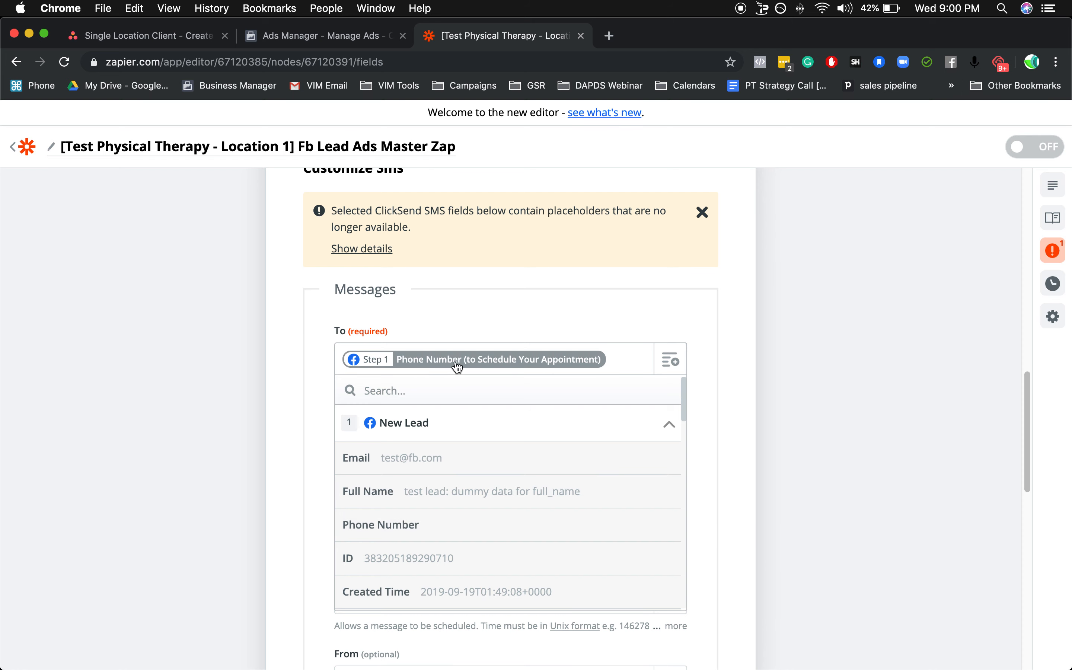
left_click(806, 350)
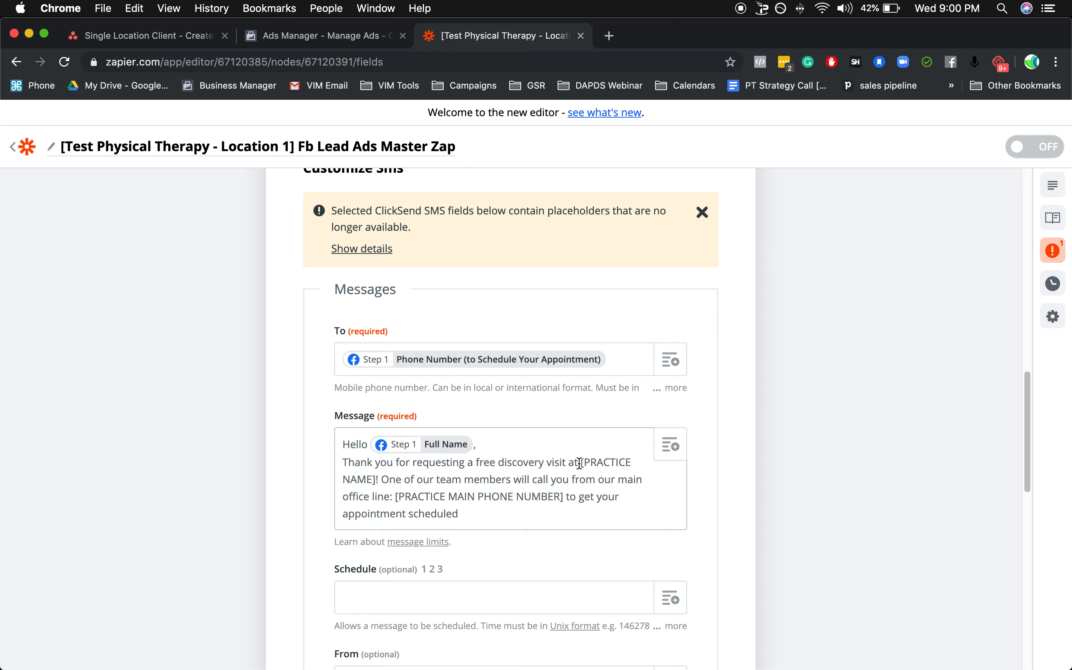
left_click_drag(581, 462, 377, 482)
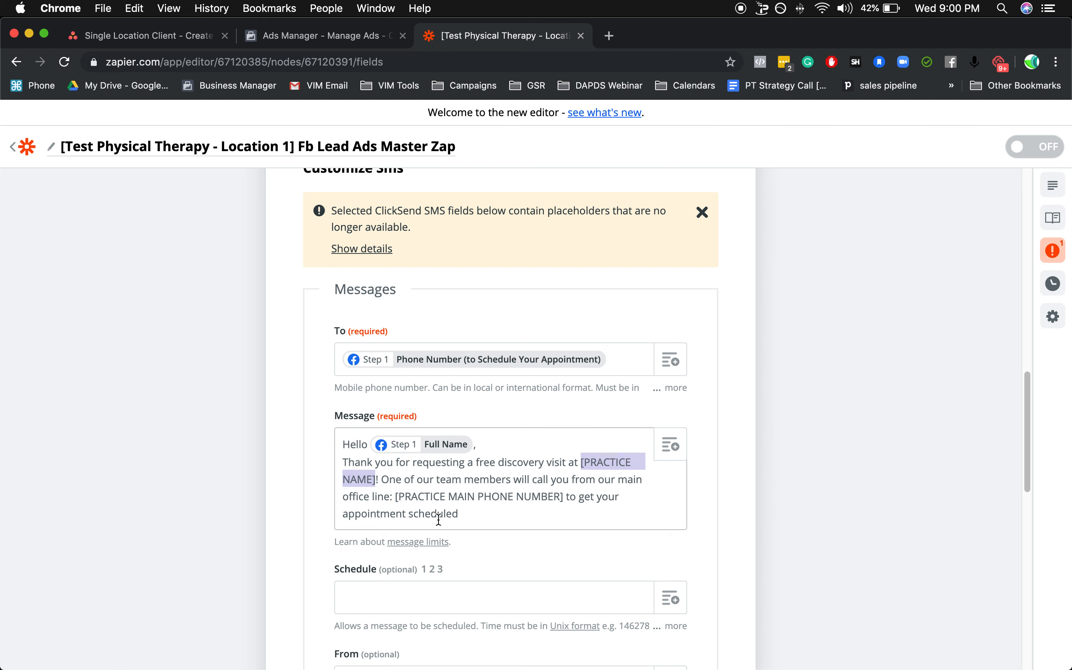
left_click(429, 500)
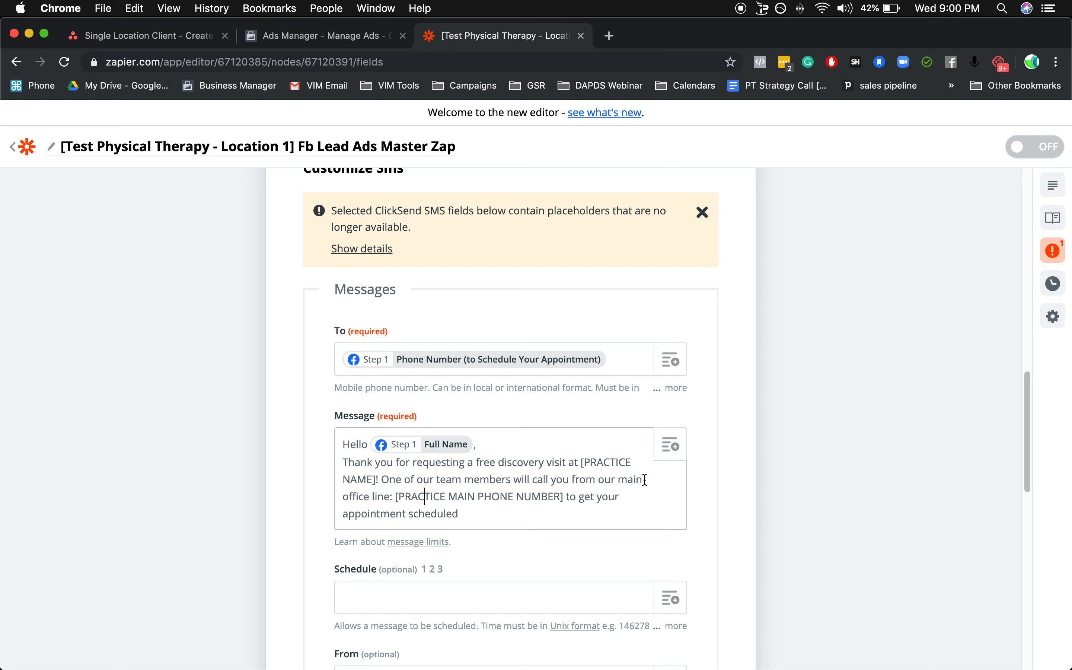
left_click_drag(641, 480, 381, 480)
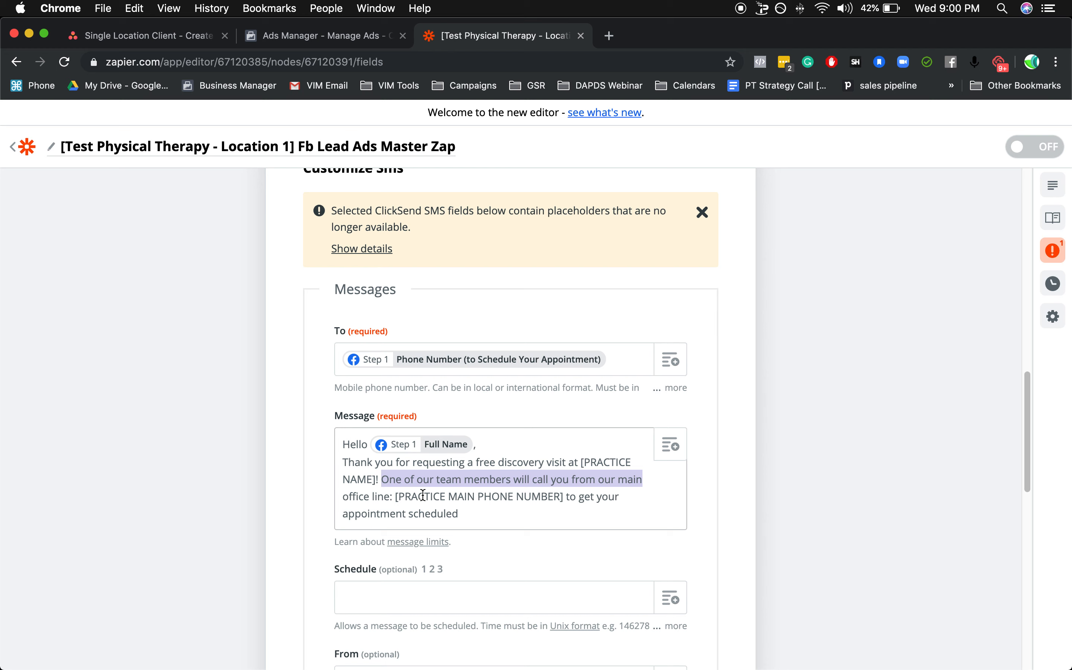
type("Please call")
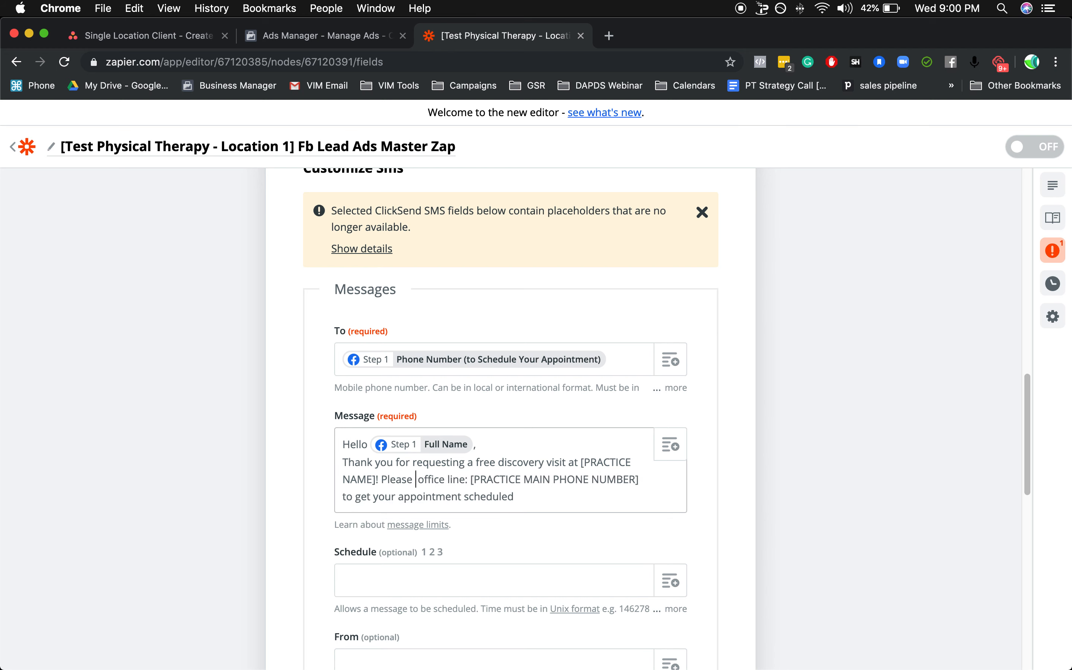
type(" our")
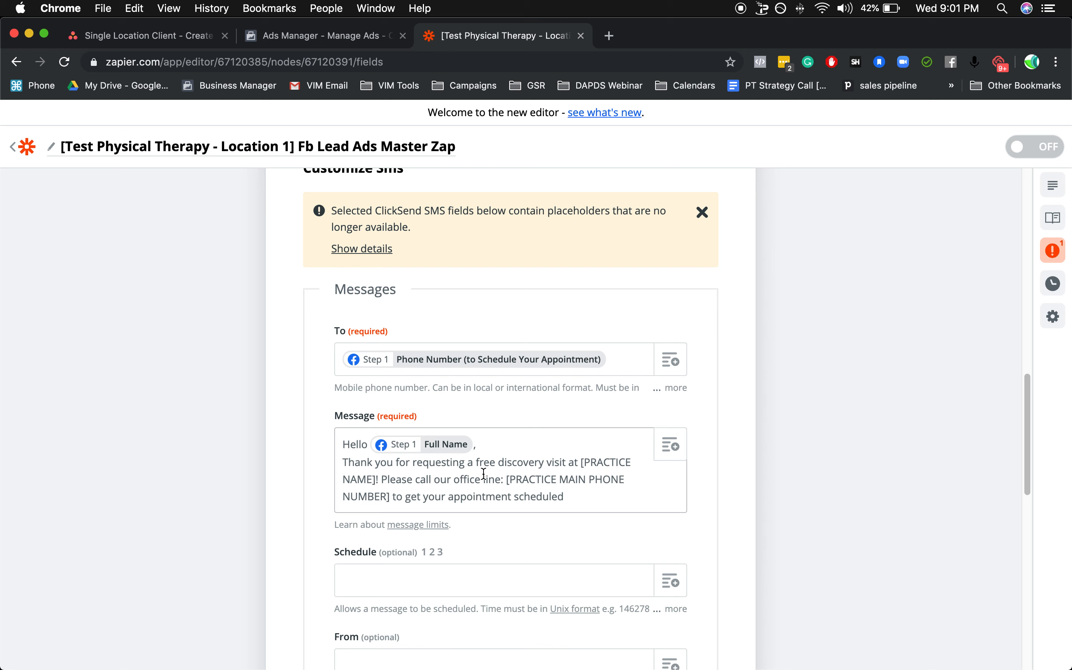
End the SMS message with a period after "scheduled" and review its practice name and main phone number placeholders.
left_click(505, 480)
left_click_drag(507, 480, 393, 502)
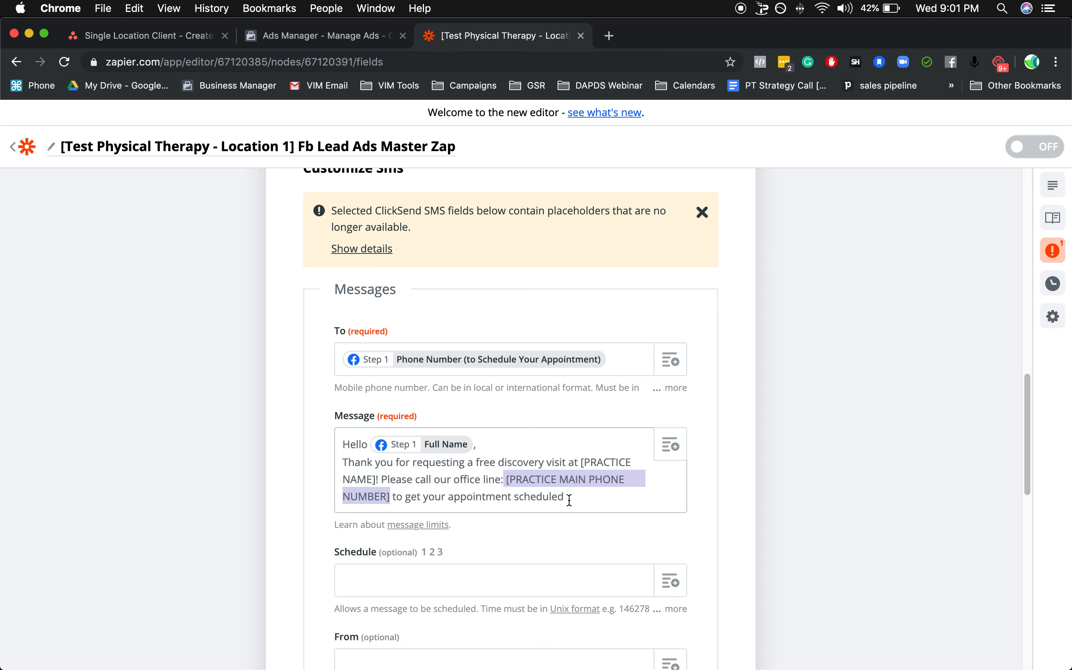
left_click(588, 497)
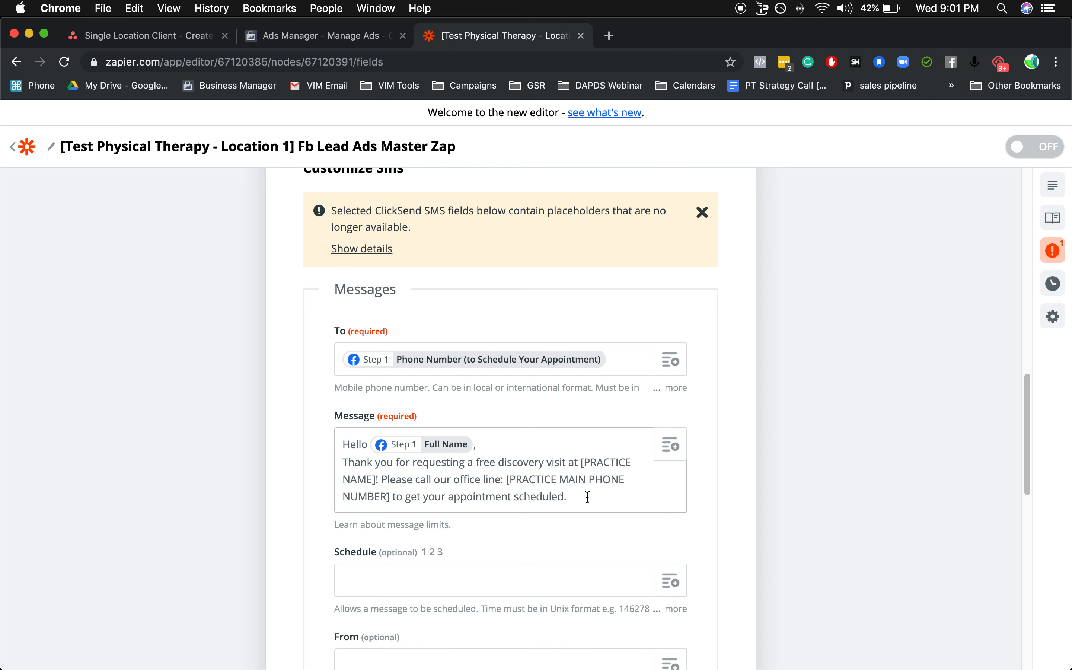
left_click_drag(591, 493, 331, 460)
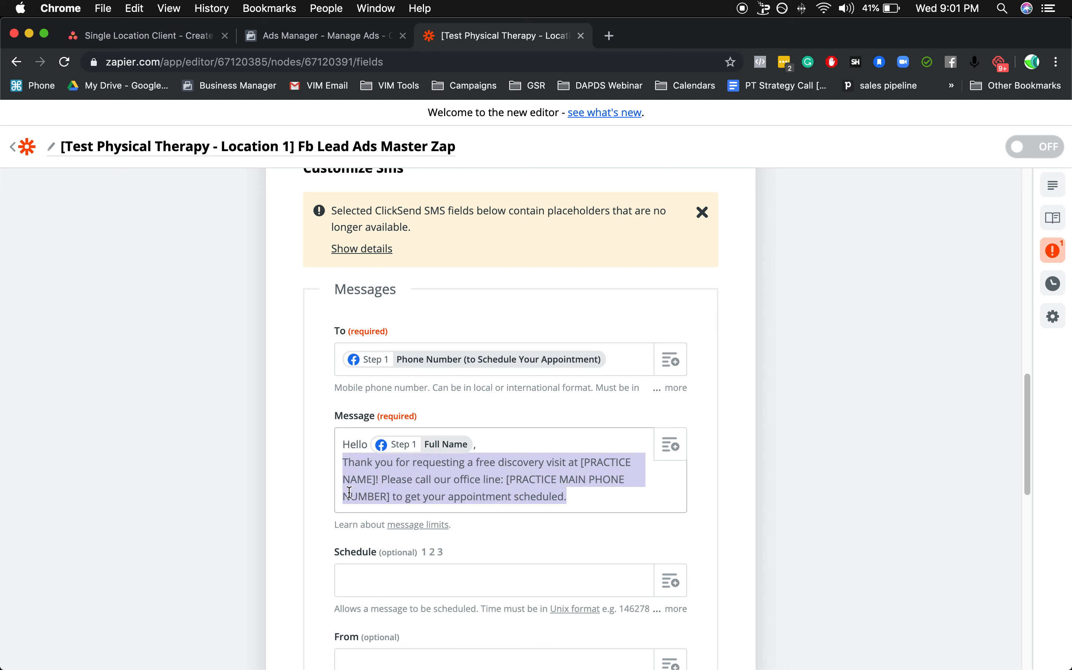
left_click(595, 484)
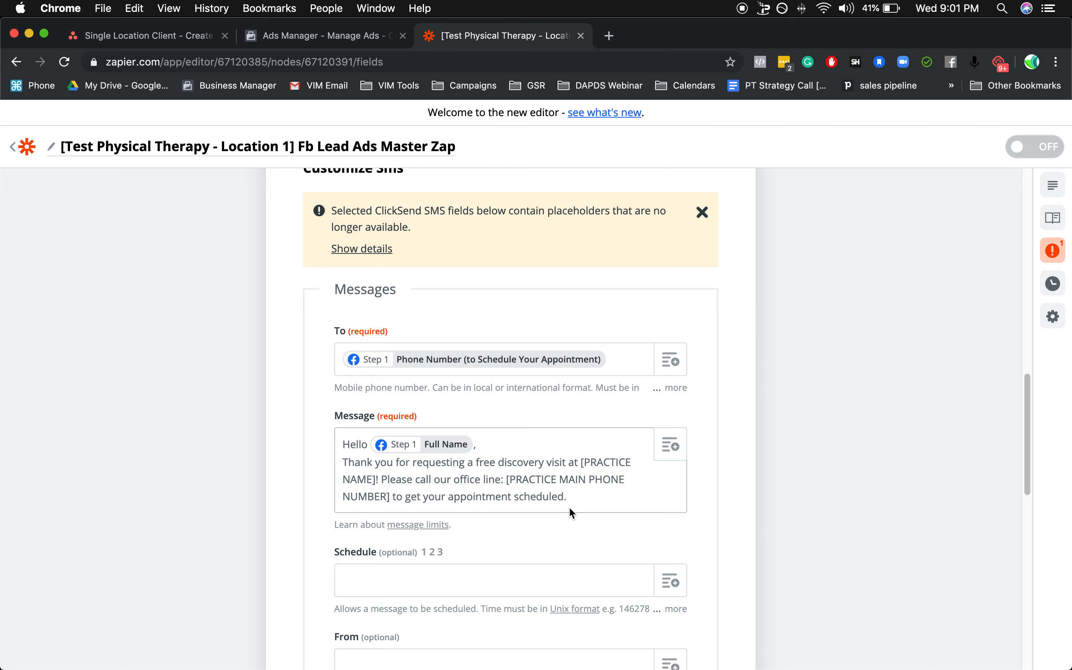
left_click_drag(509, 479, 386, 494)
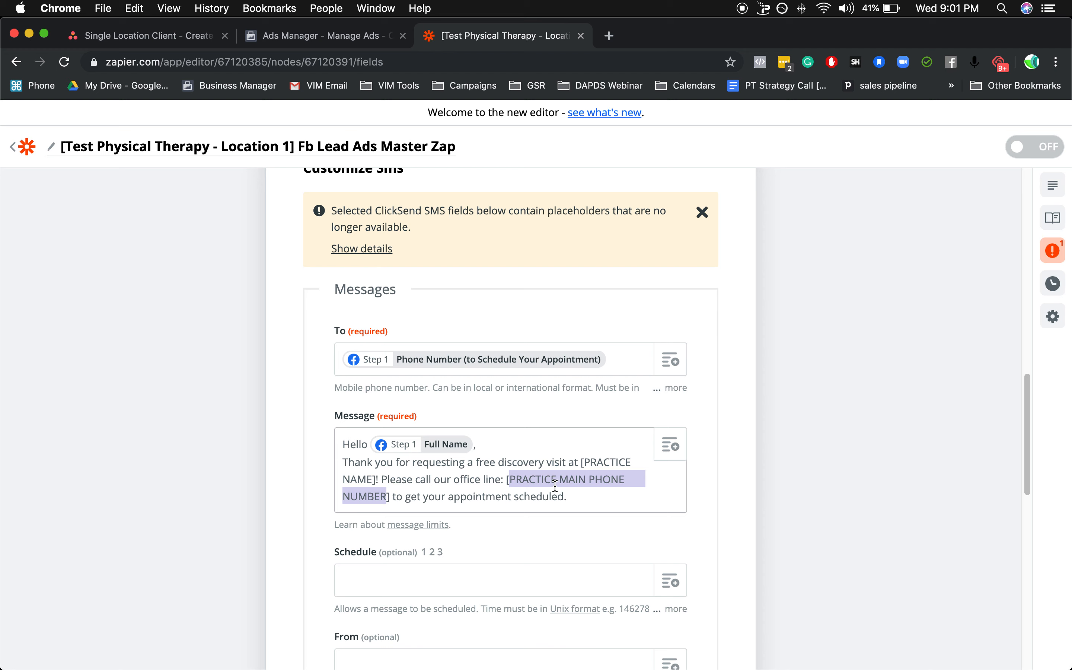
left_click(538, 463)
Continue from Customize Sms with the optional fields empty, review the test data, and skip the ClickSend test for step 6.
scroll(539, 488, "down", 2)
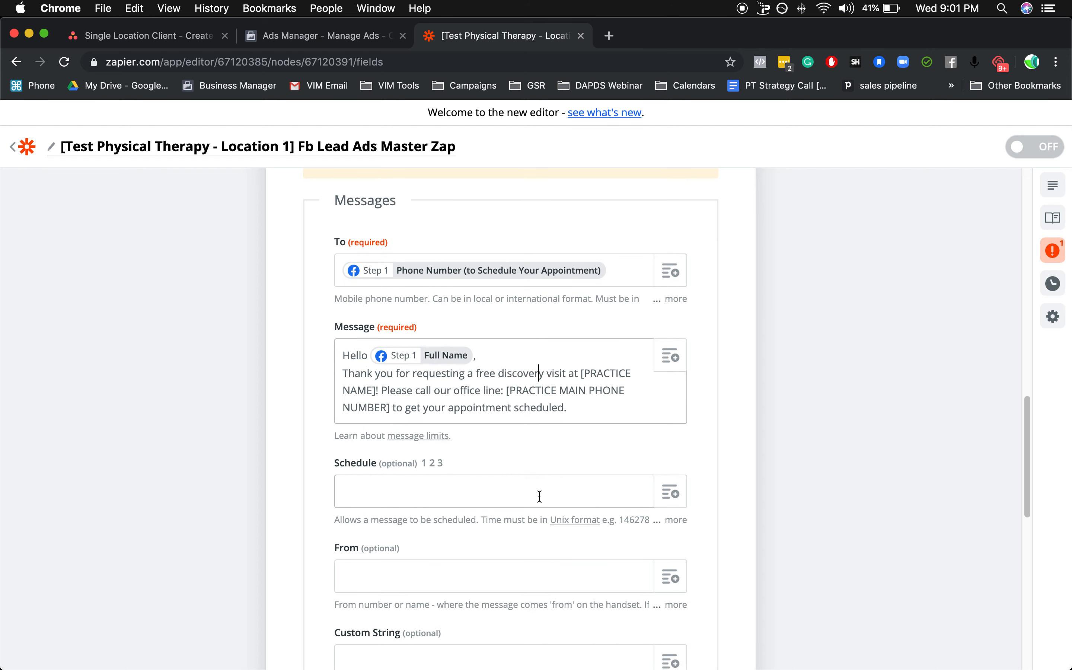
scroll(539, 495, "down", 10)
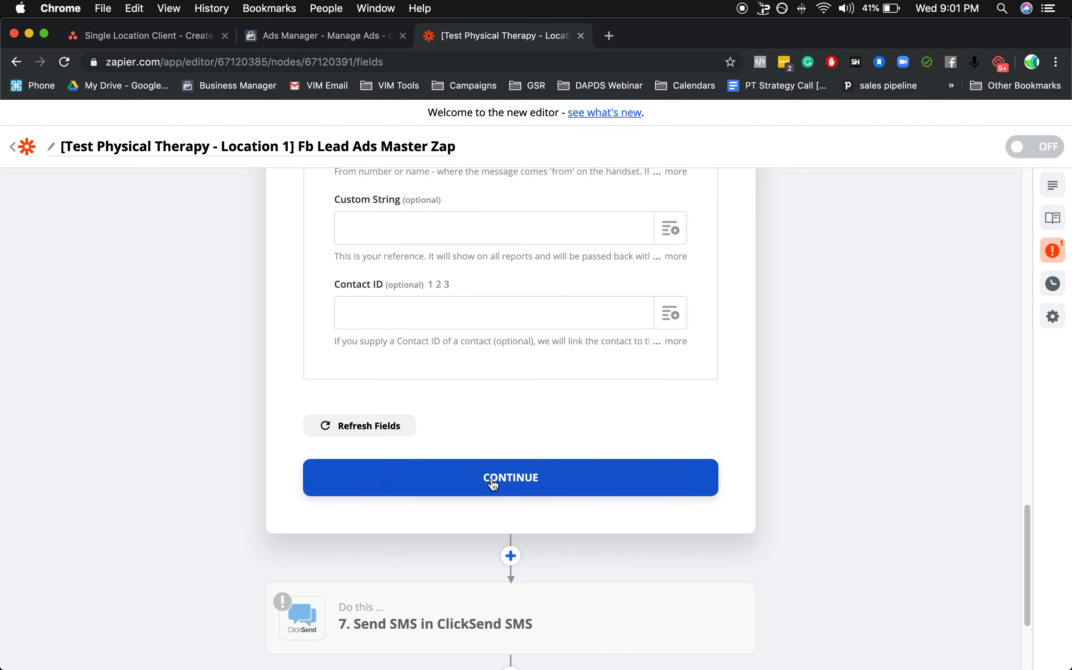
left_click(488, 484)
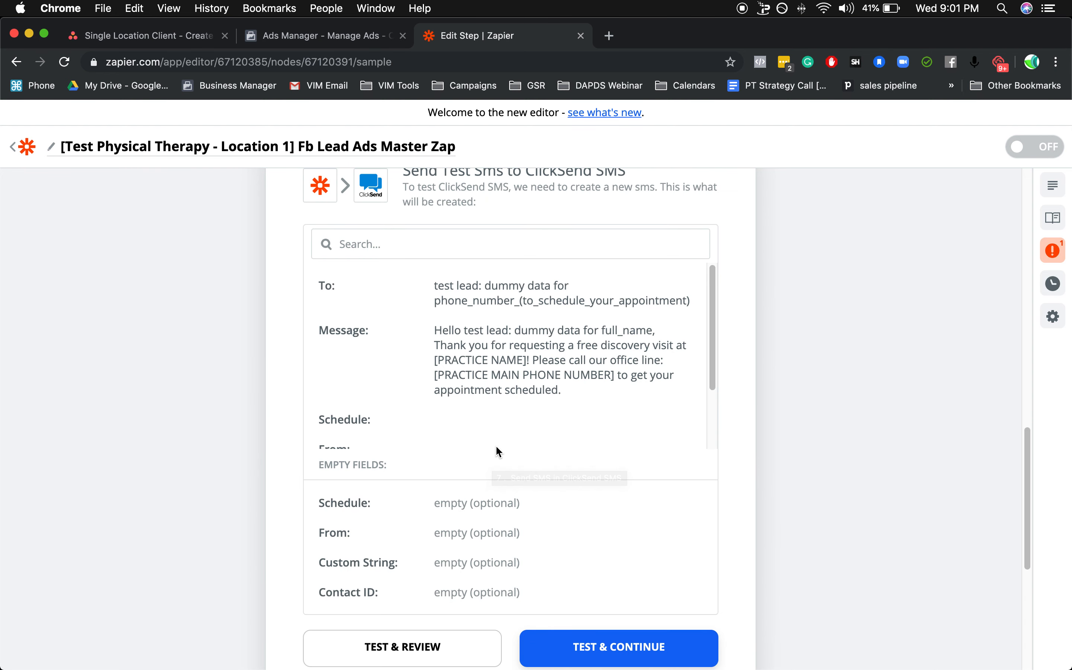
scroll(559, 538, "down", 2)
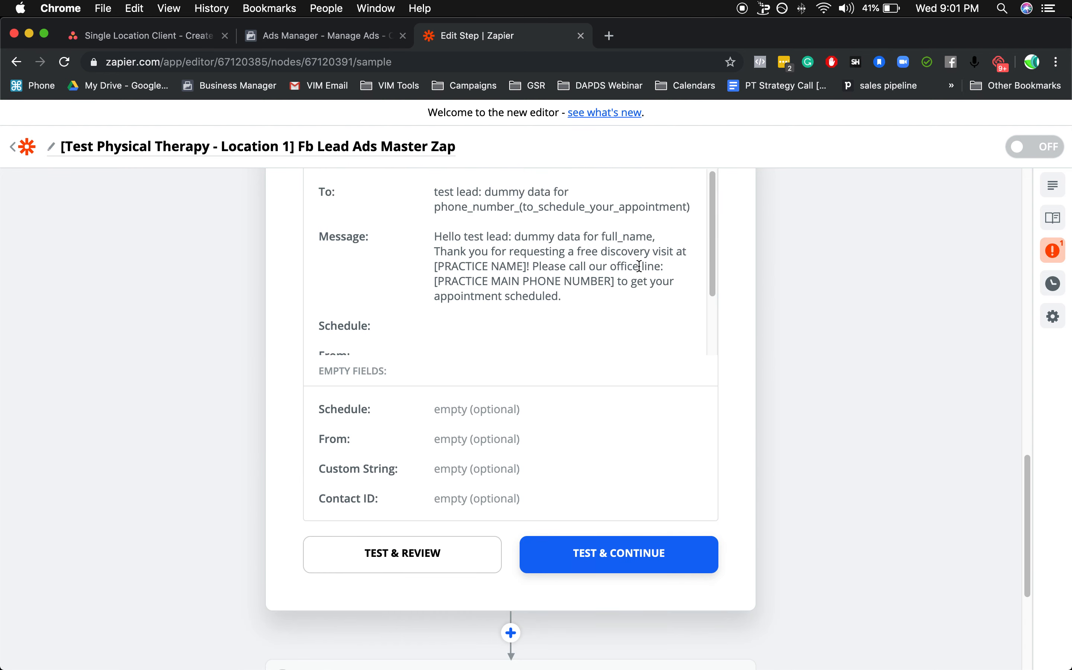
scroll(682, 428, "up", 4)
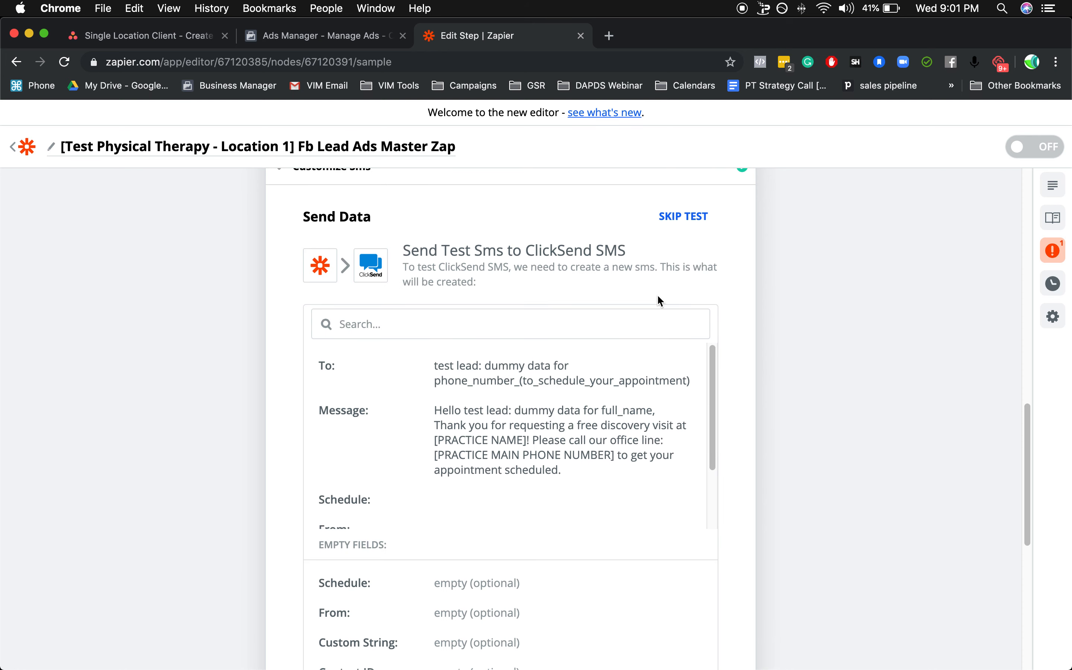
left_click(679, 227)
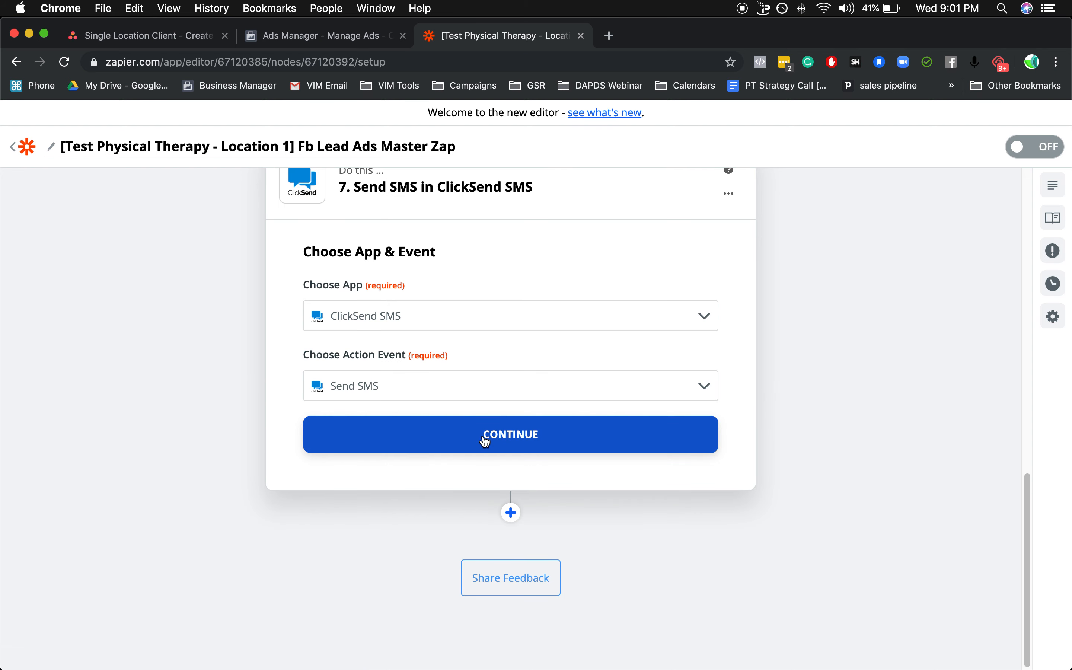
Continue the step 7 Send SMS in ClickSend SMS action with the Send SMS event and ClickSend account to Customize Sms.
scroll(485, 441, "up", 5)
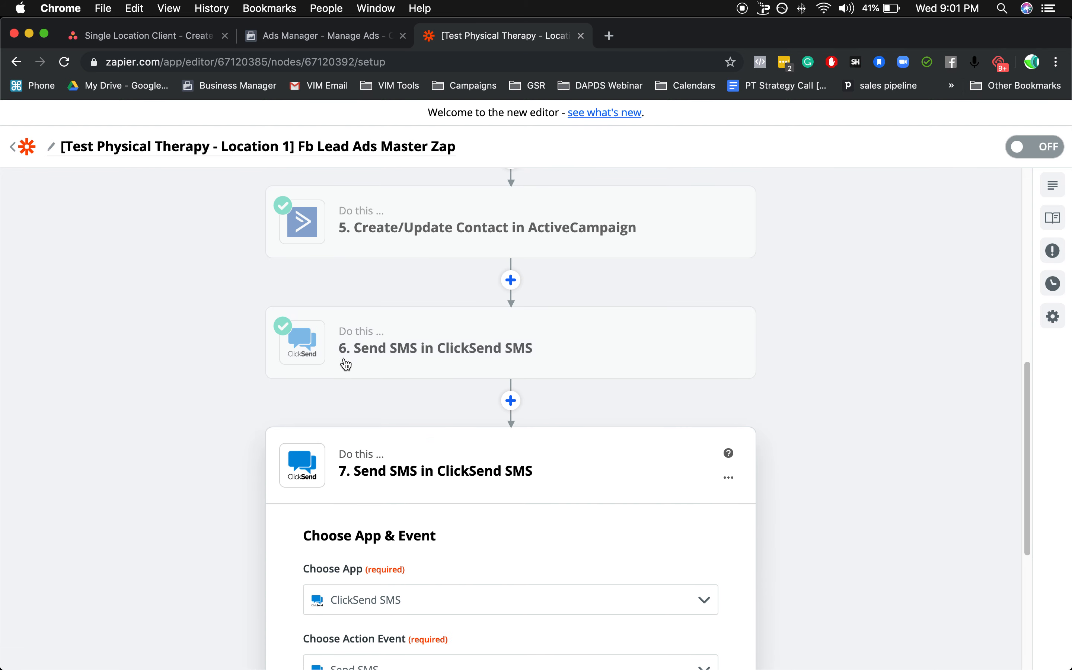
scroll(583, 501, "down", 1)
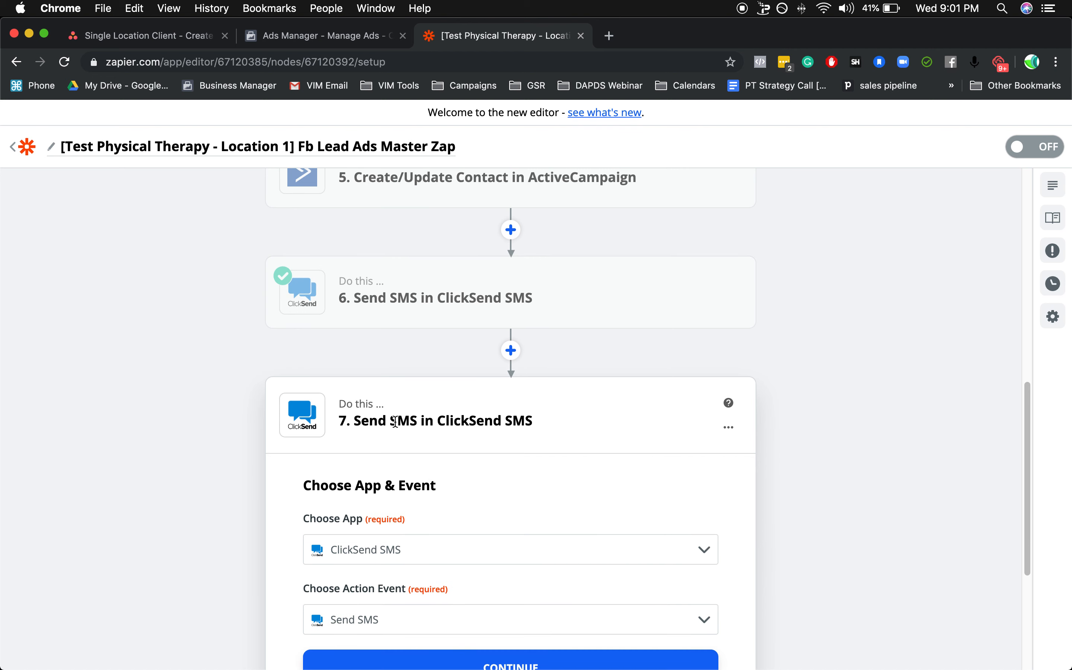
left_click_drag(361, 421, 468, 420)
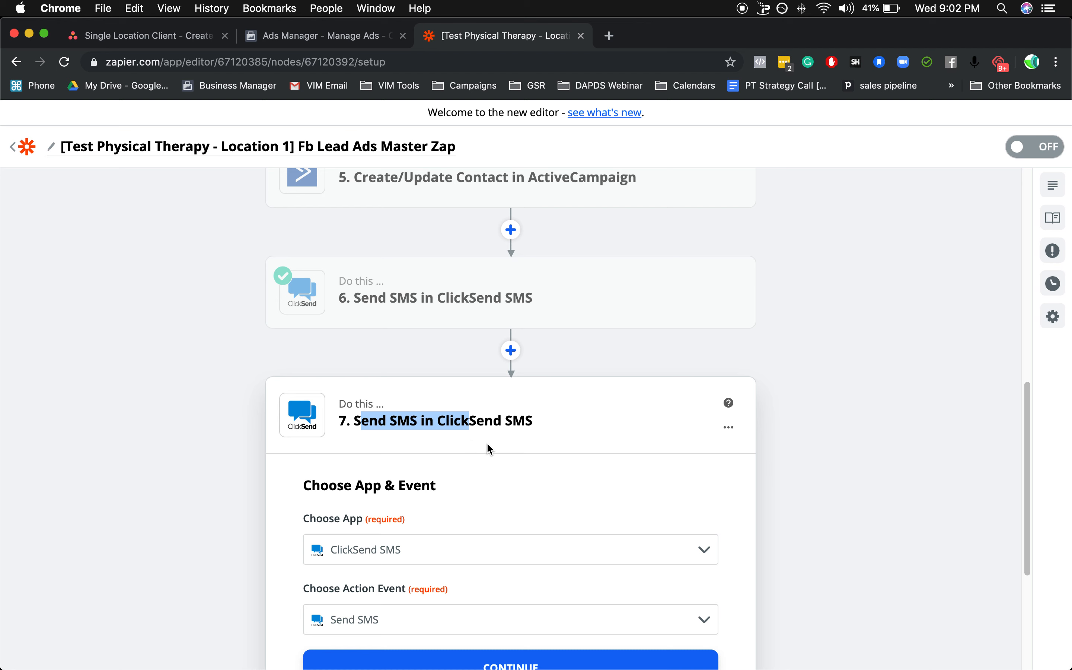
scroll(596, 439, "down", 5)
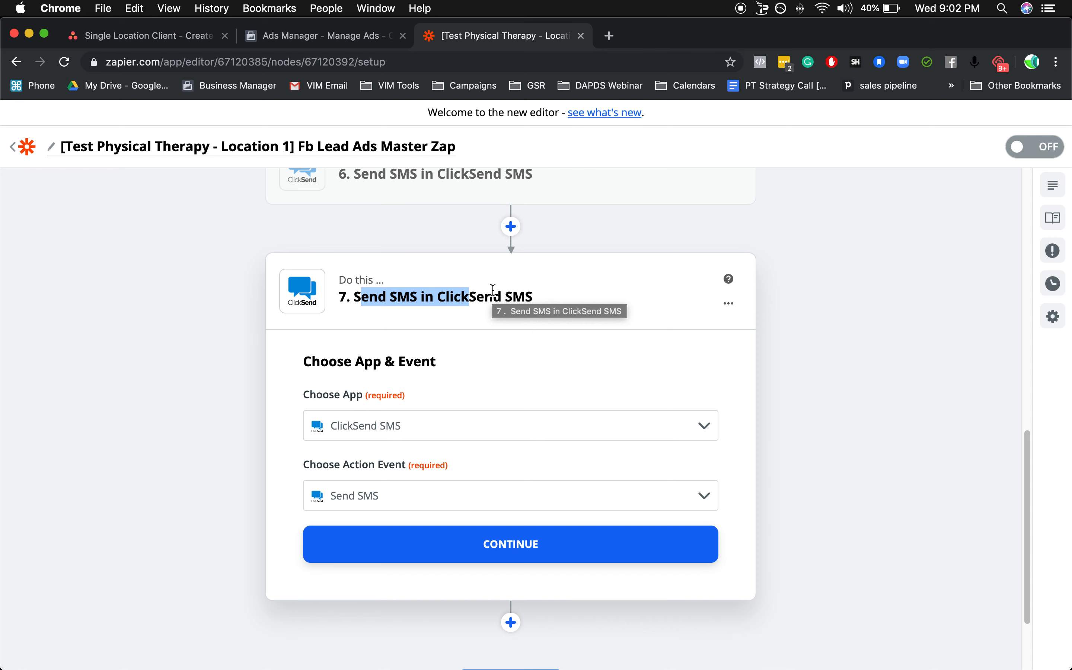
left_click(494, 293)
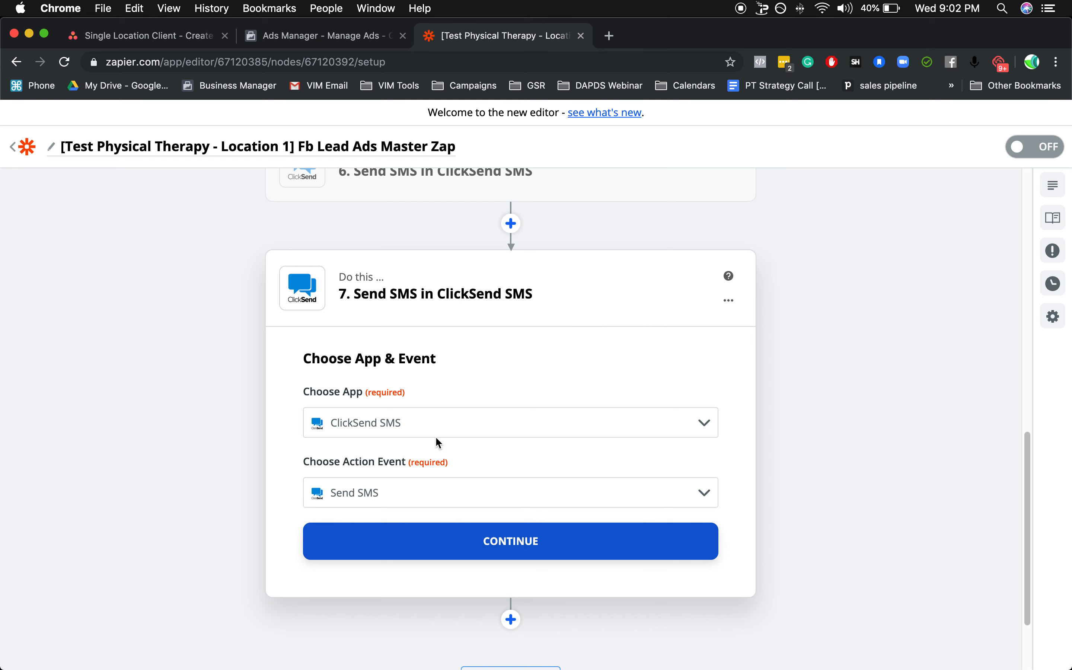
left_click(489, 546)
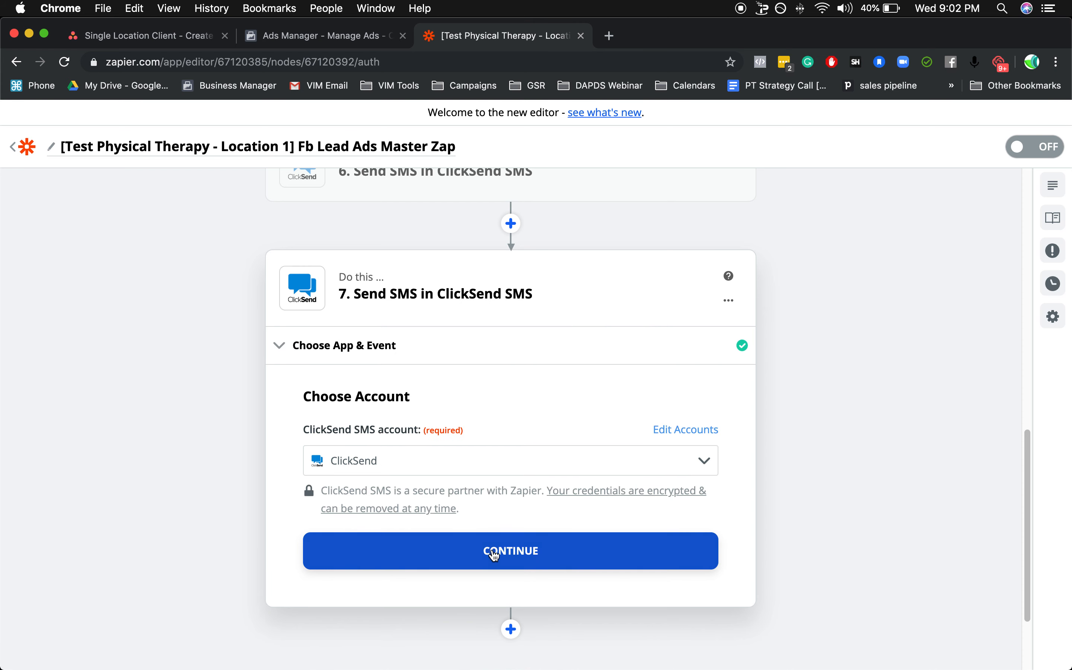
left_click(489, 550)
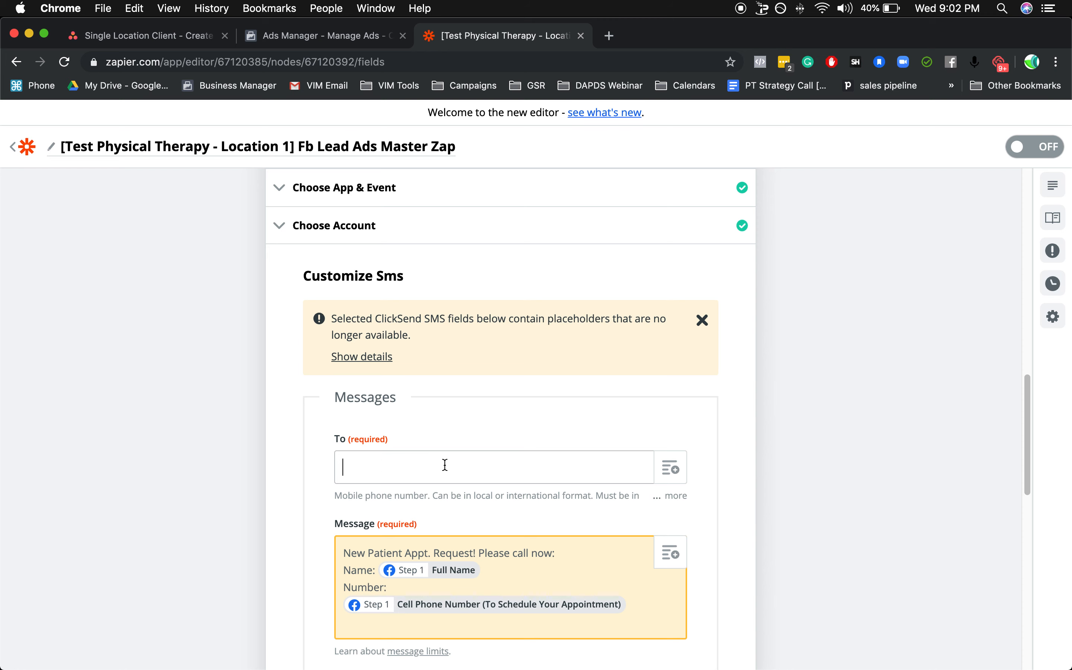
Replace the Cell Phone Number mapping in the step 7 message with the New Lead value Phone Number (to Schedule Your Appointment).
scroll(447, 451, "down", 2)
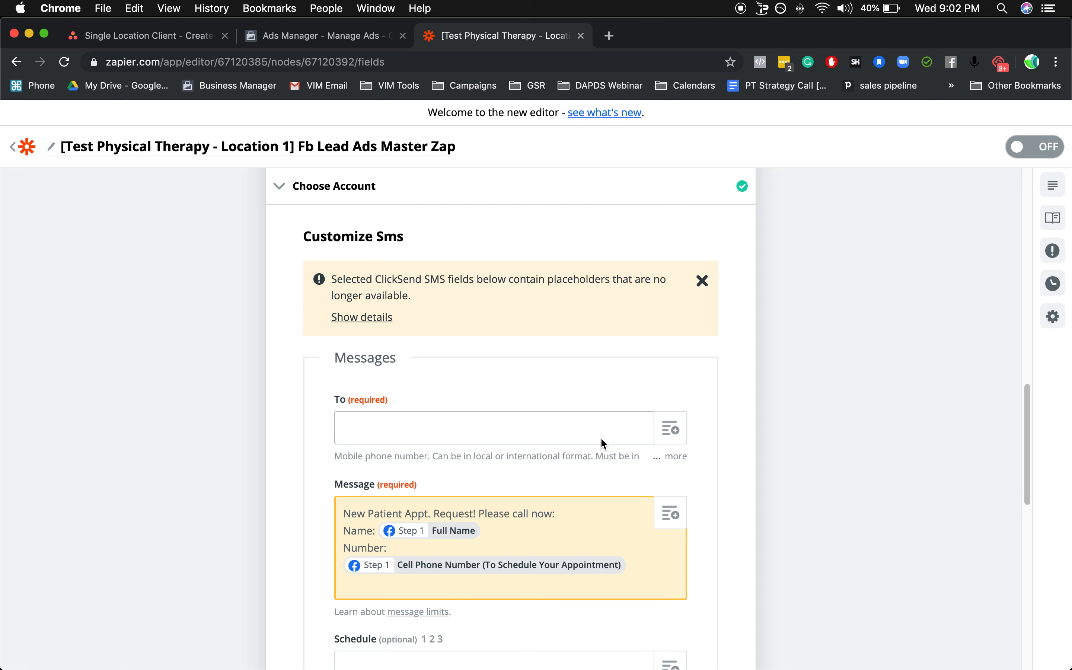
scroll(598, 438, "down", 2)
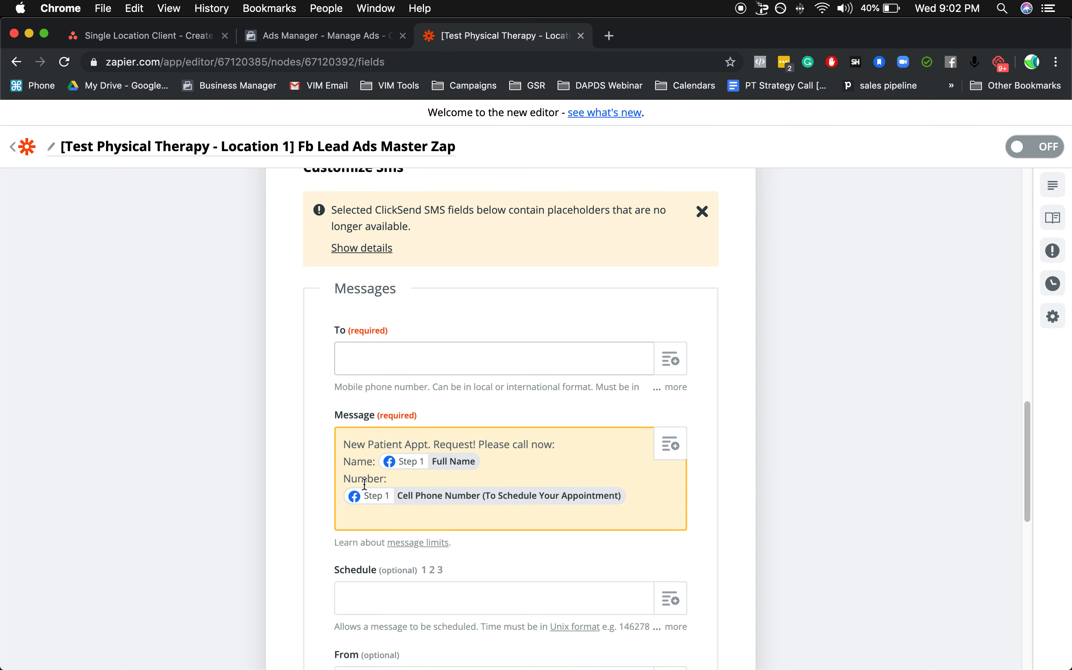
left_click(415, 504)
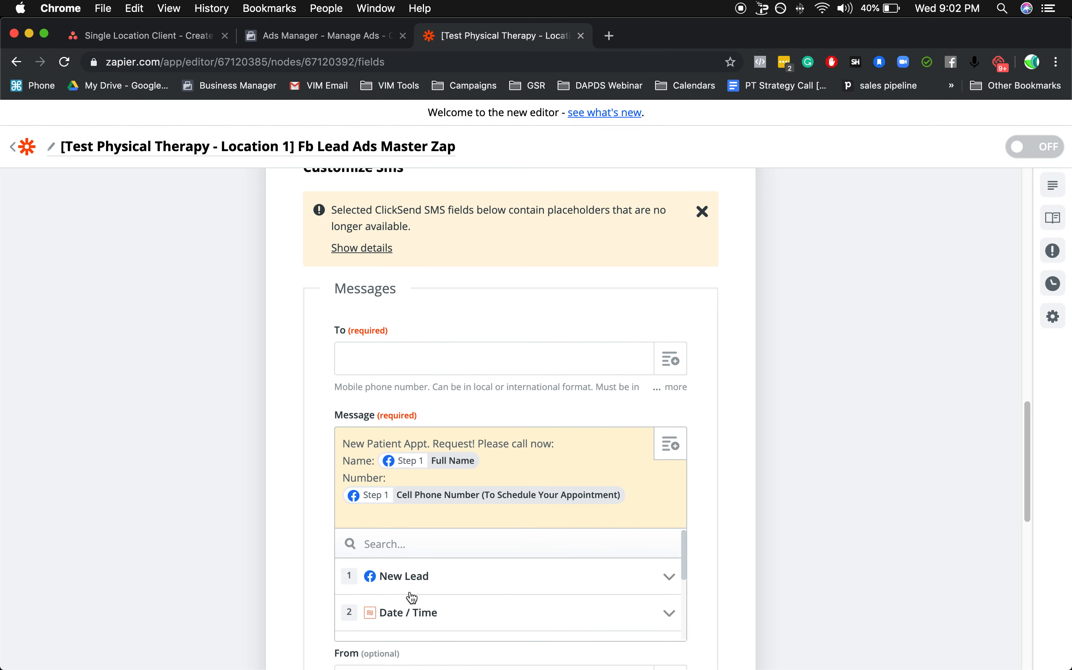
left_click(415, 576)
scroll(198, 485, "down", 5)
scroll(421, 488, "down", 2)
scroll(421, 485, "down", 5)
scroll(423, 492, "down", 1)
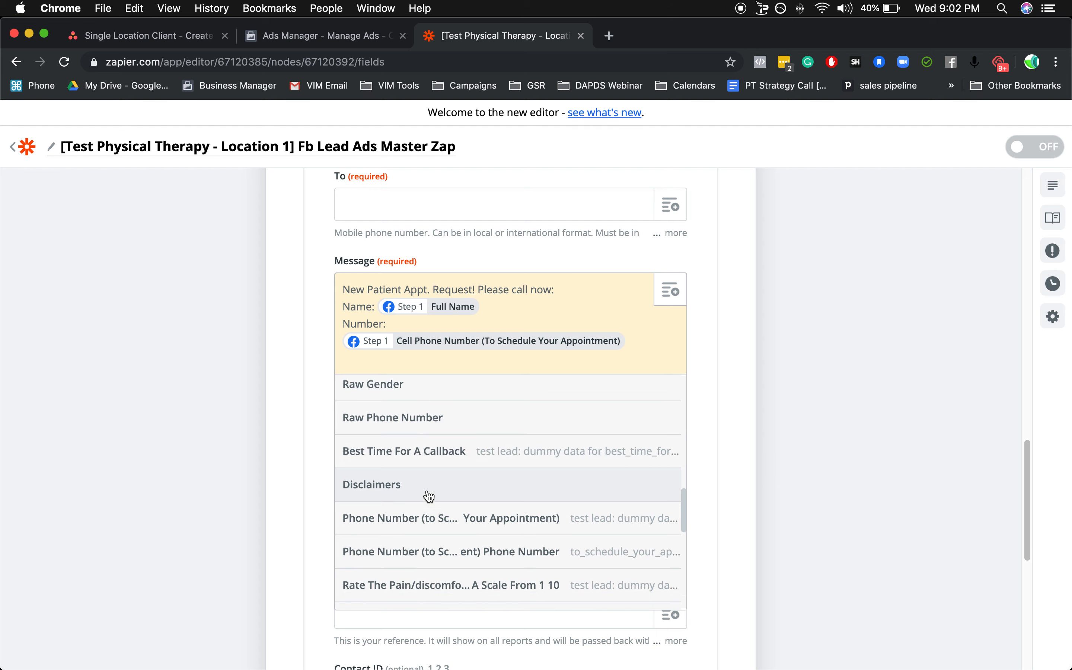
left_click(424, 520)
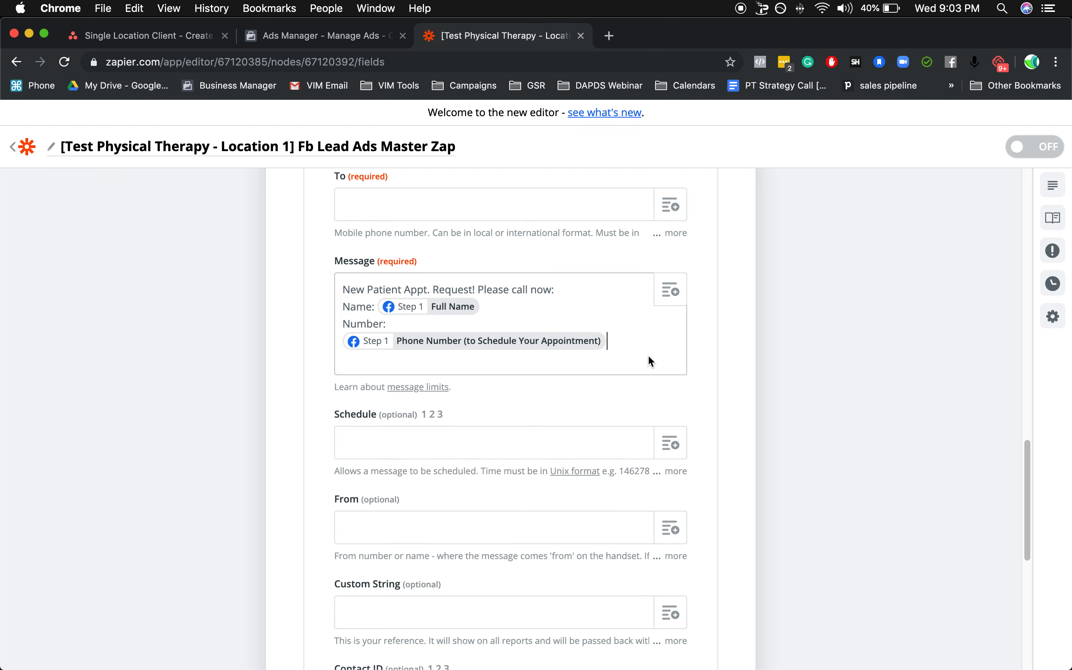
Continue from step 7's Customize Sms with the To field left empty, review the test data, and finish editing the action.
scroll(496, 288, "up", 2)
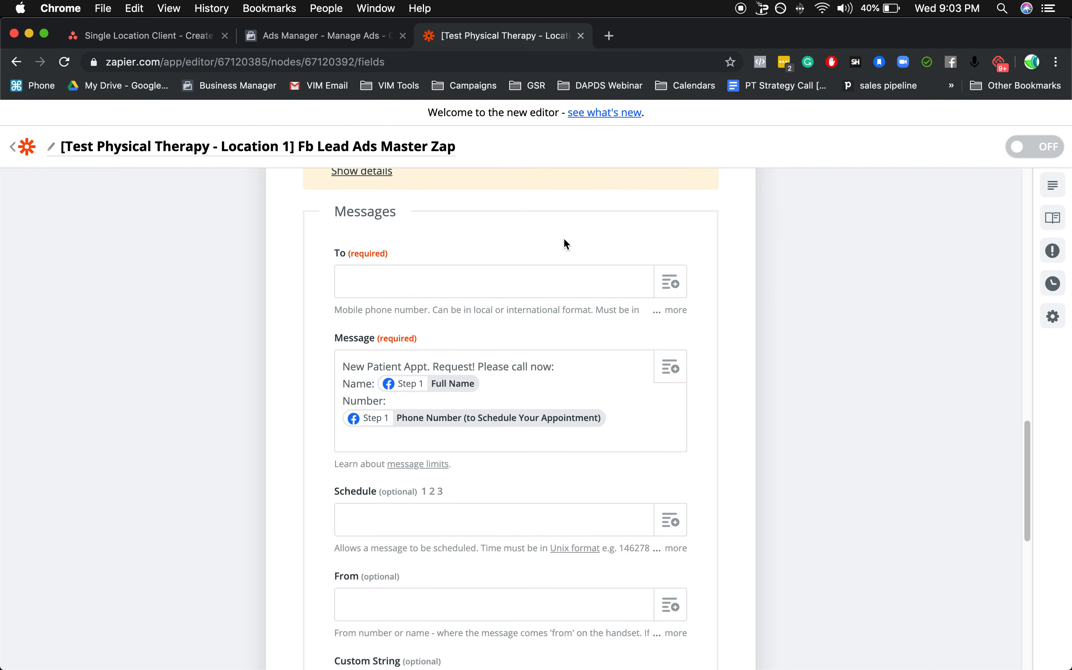
scroll(583, 345, "down", 10)
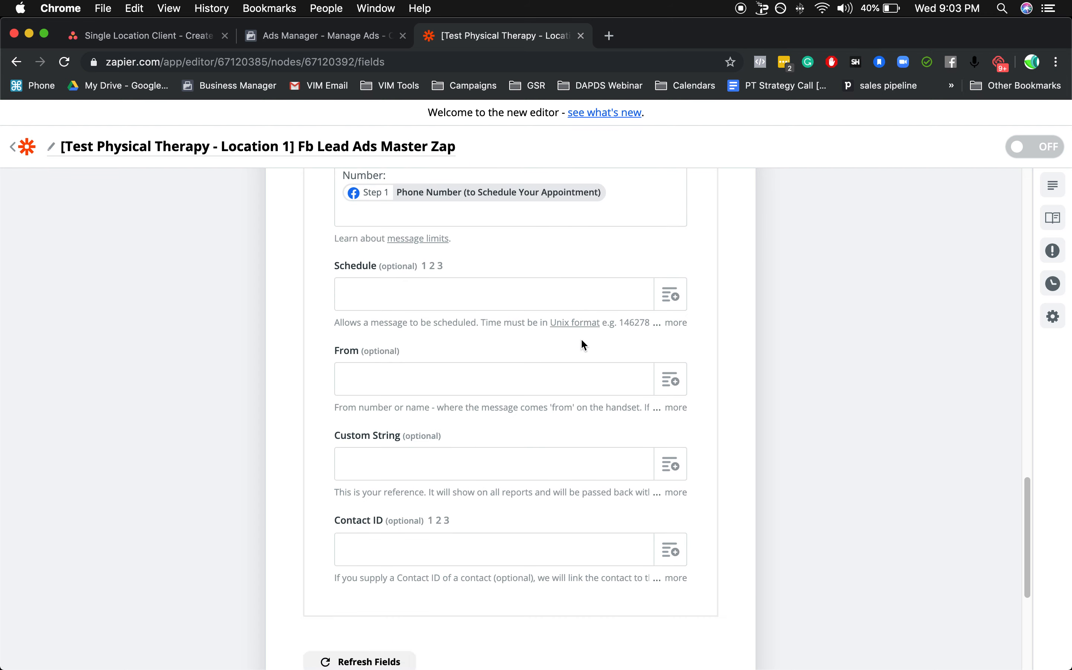
left_click(531, 516)
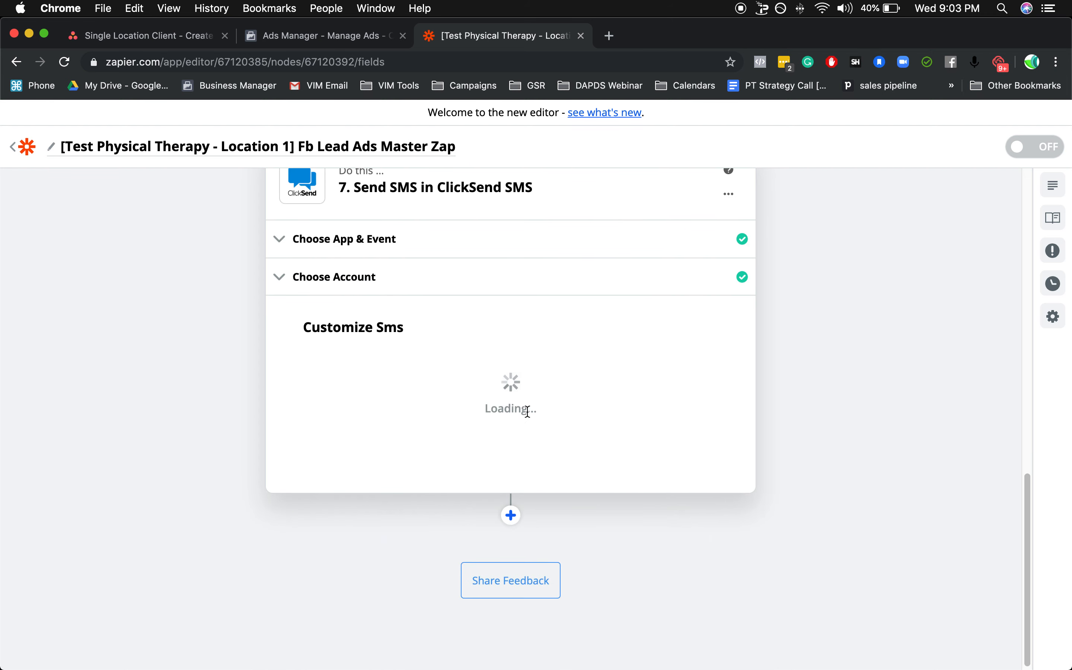
scroll(570, 412, "down", 3)
scroll(496, 374, "down", 3)
scroll(497, 370, "down", 6)
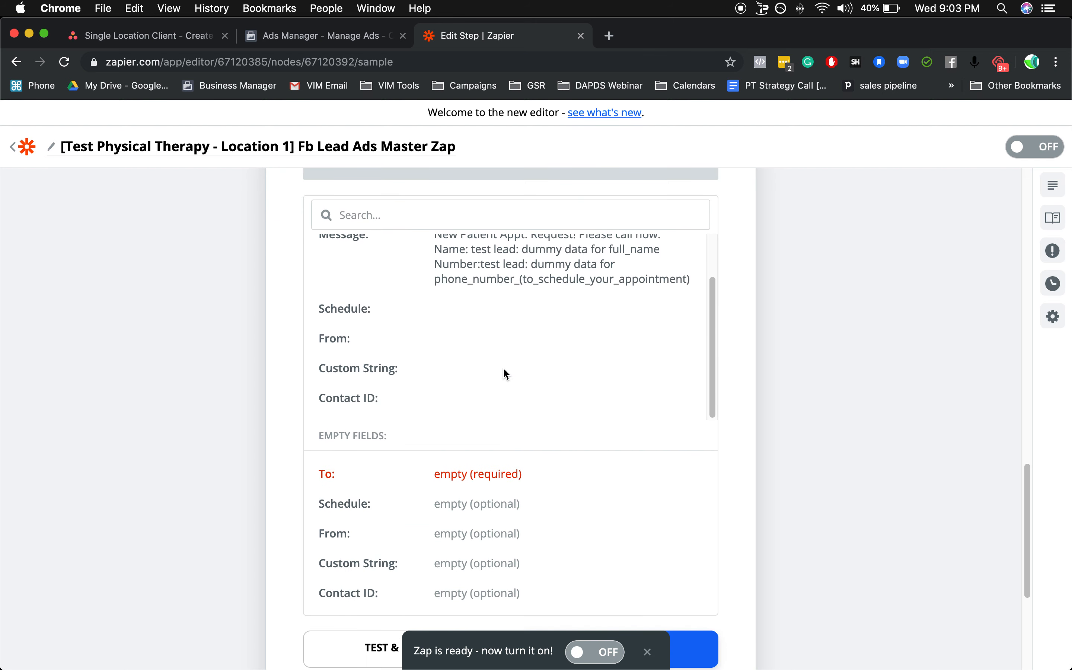
left_click(478, 596)
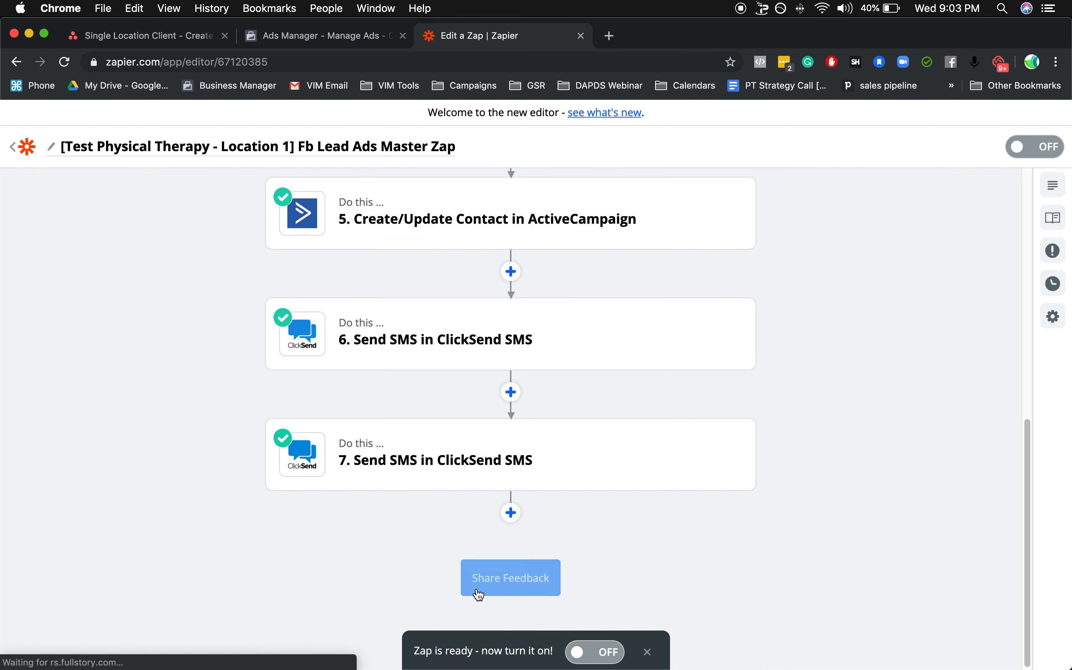
Delete the second ClickSend action, step 7 Send SMS in ClickSend SMS, from the Zap.
scroll(536, 400, "up", 2)
scroll(548, 427, "down", 2)
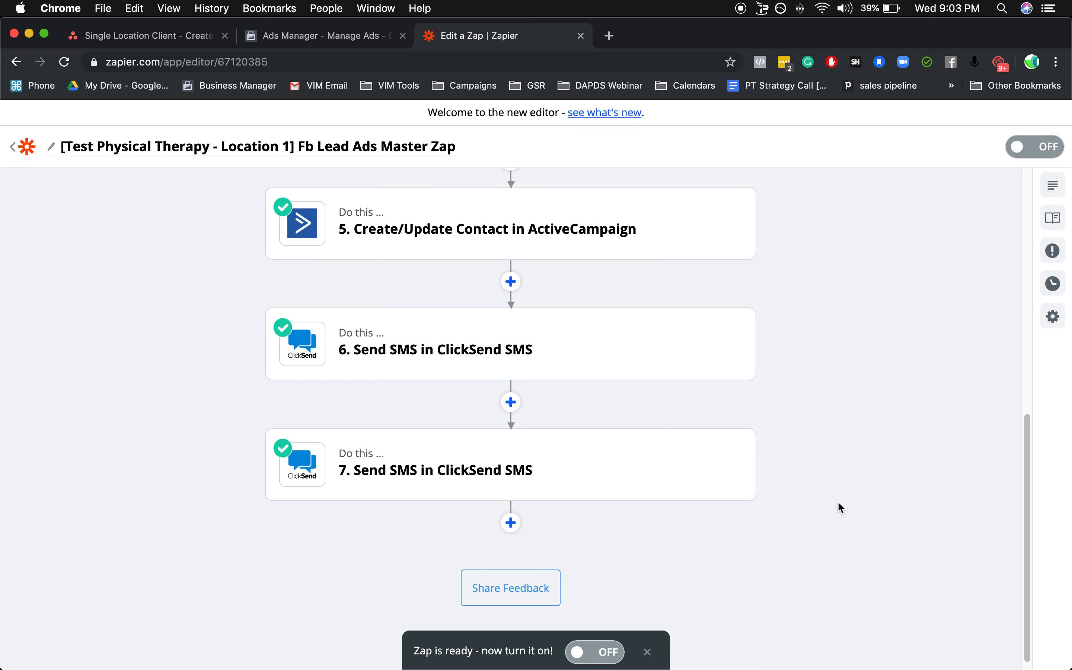
mouse_move(594, 474)
left_click(498, 486)
scroll(674, 465, "down", 1)
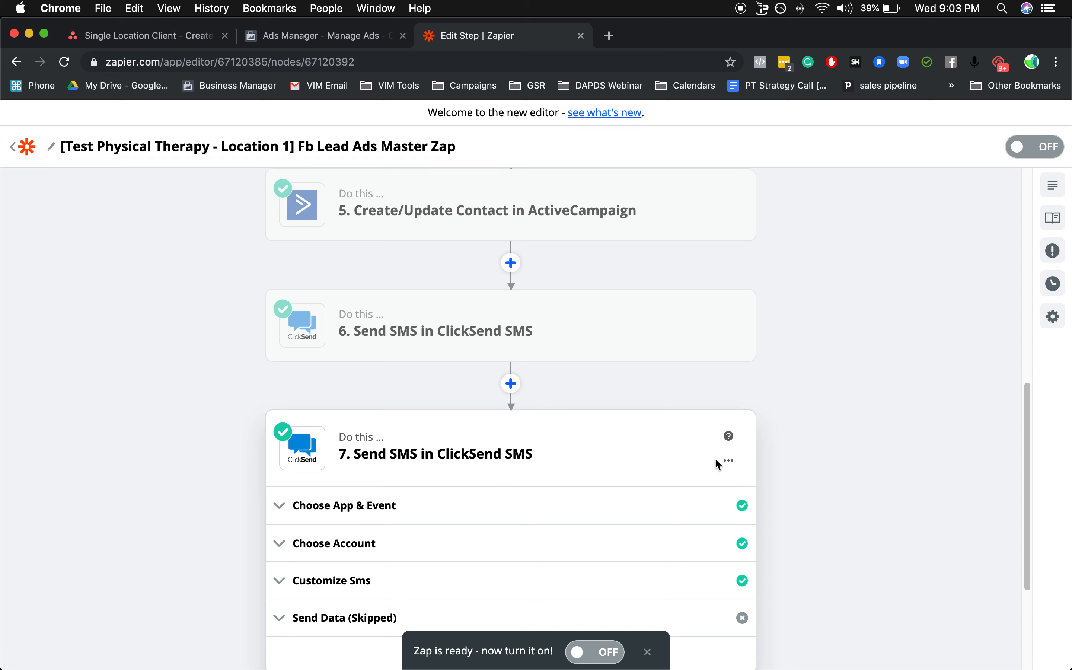
left_click(729, 461)
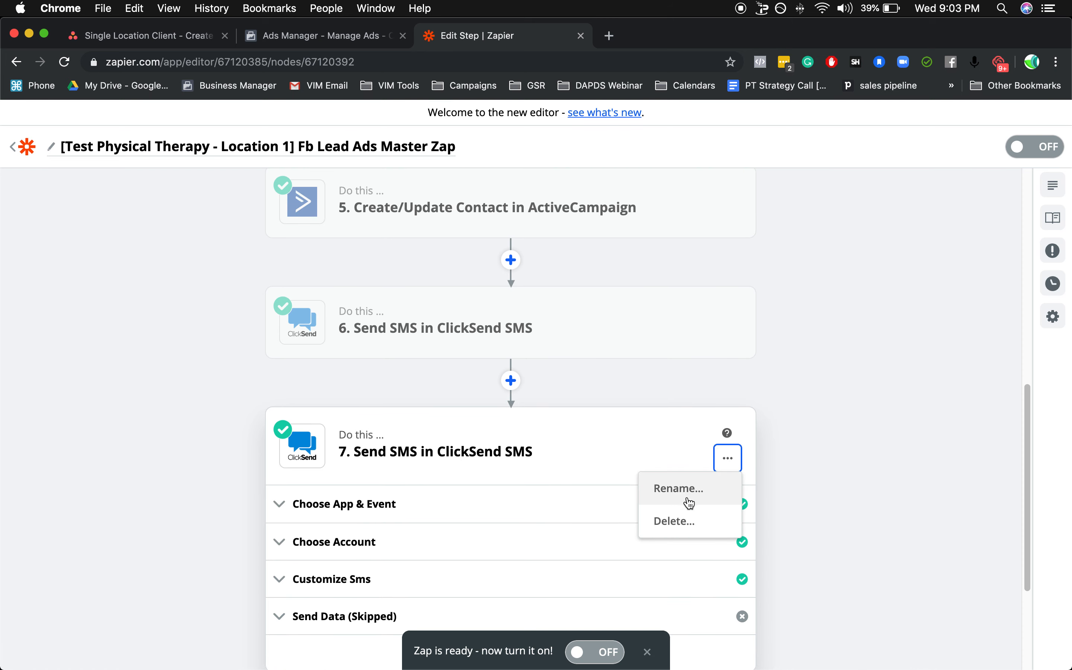
left_click(688, 525)
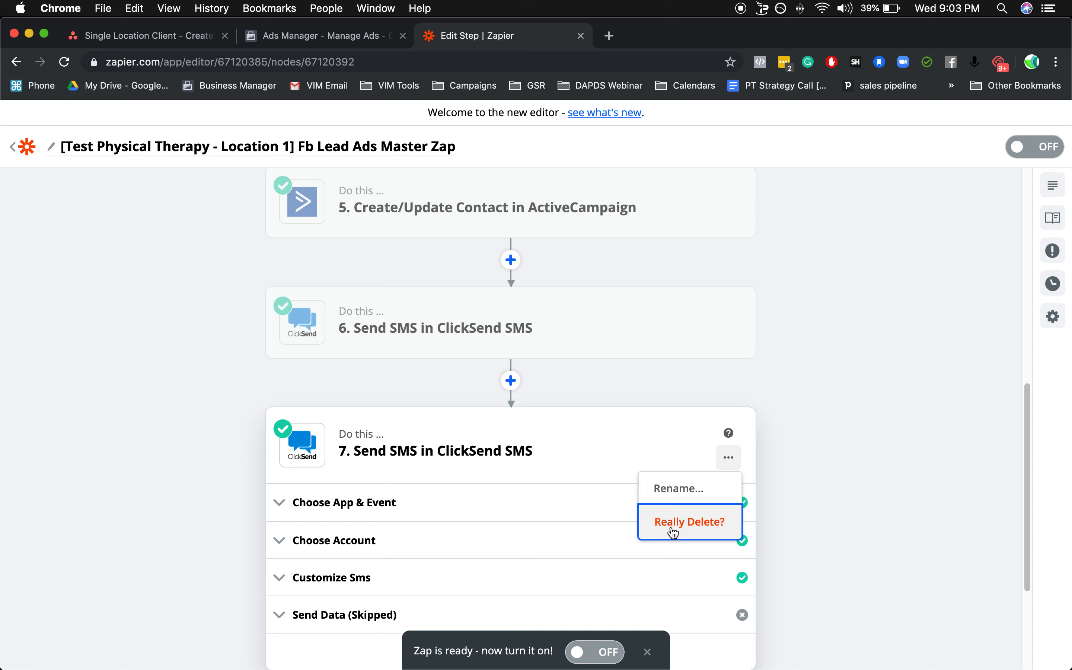
left_click(685, 530)
left_click(686, 532)
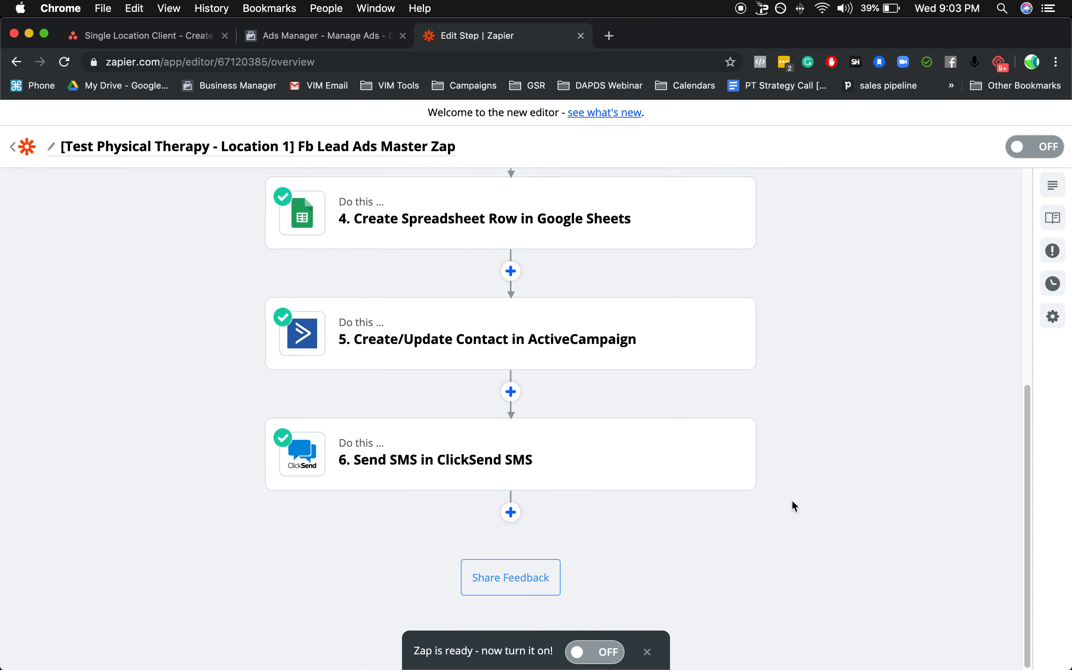
Switch to Asana and close the open task details to view the Single Location Client board.
left_click(311, 466)
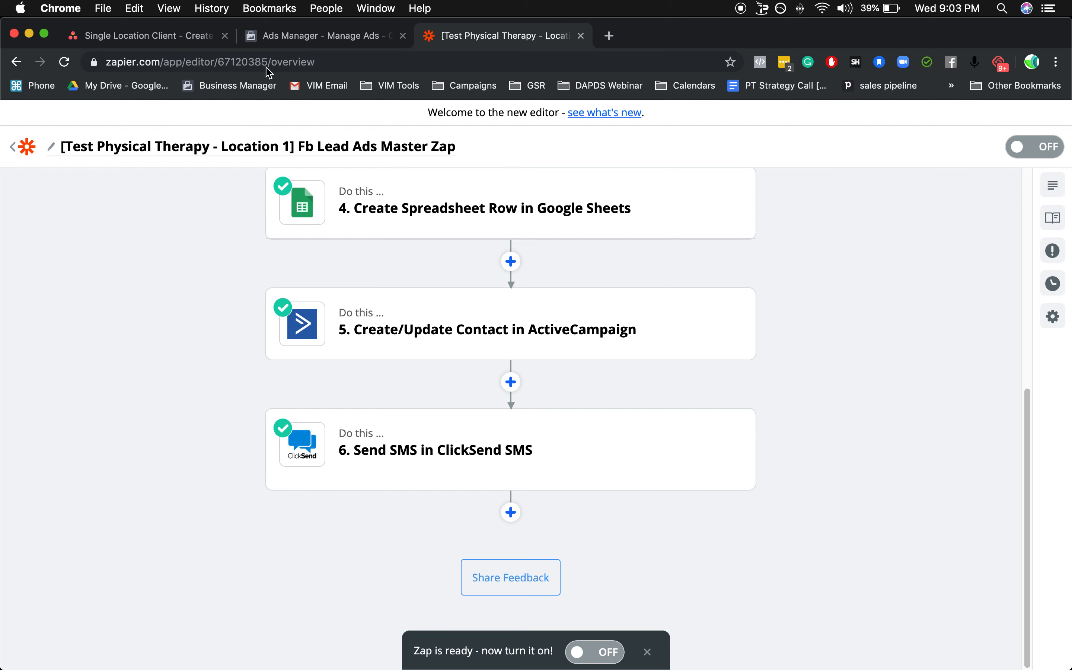
left_click(156, 35)
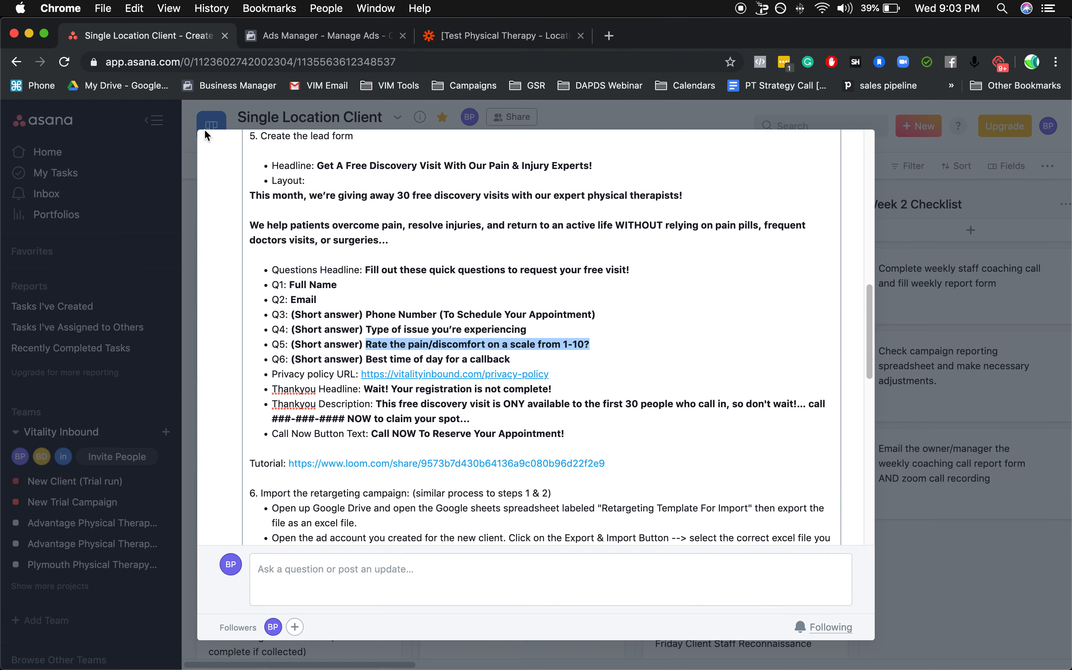
left_click(165, 208)
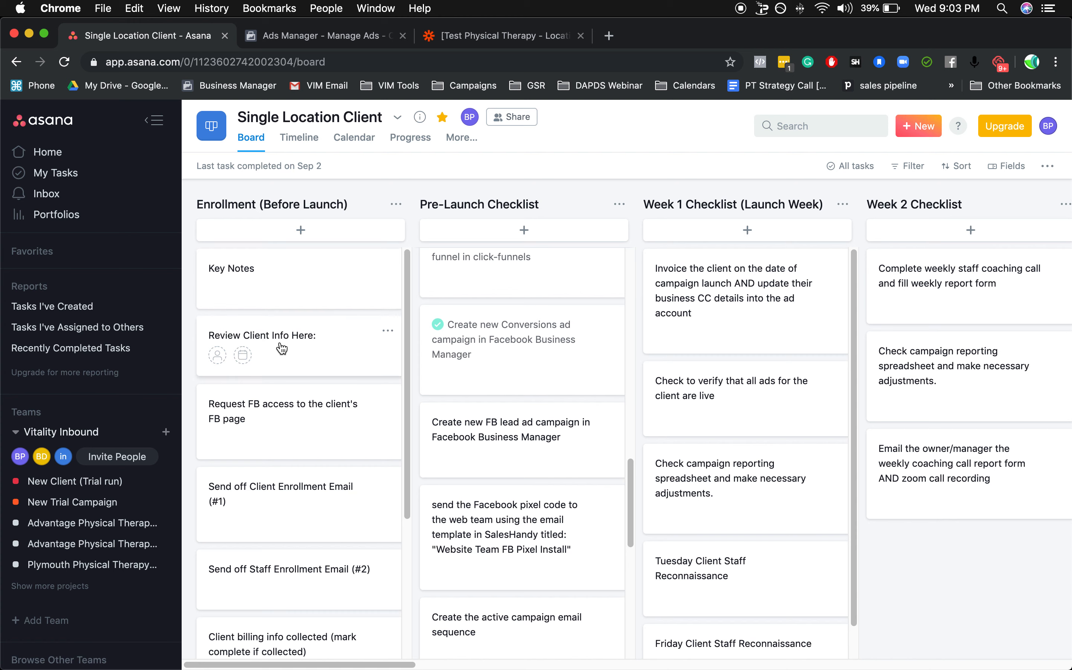
Switch back to Zapier and turn on the [Test Physical Therapy - Location 1] Fb Lead Ads Master Zap.
left_click(510, 34)
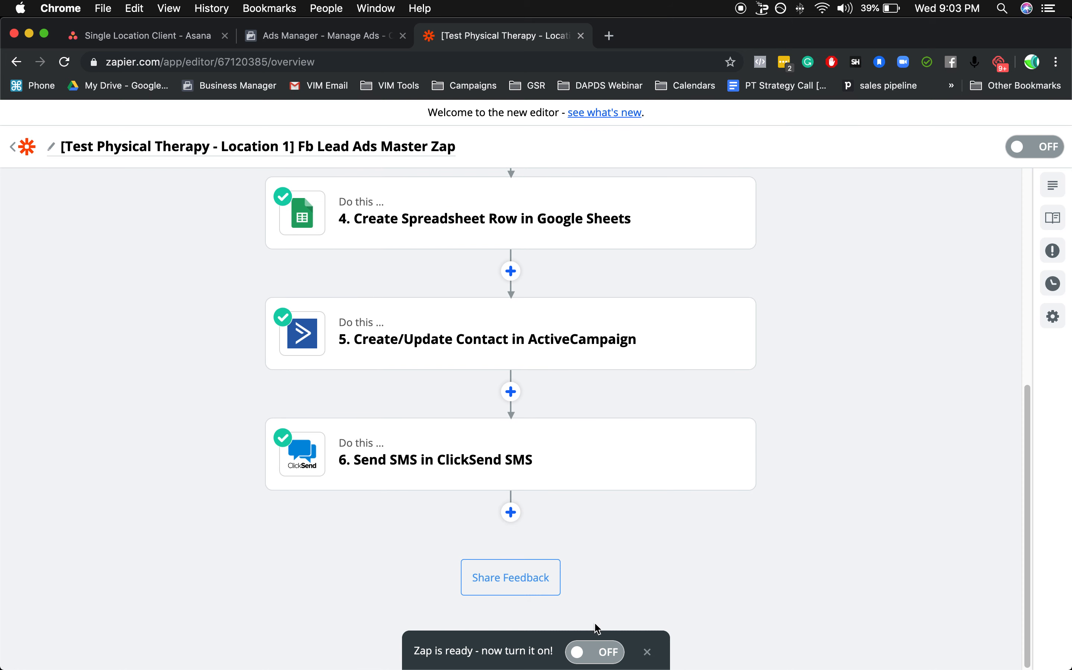
left_click(591, 661)
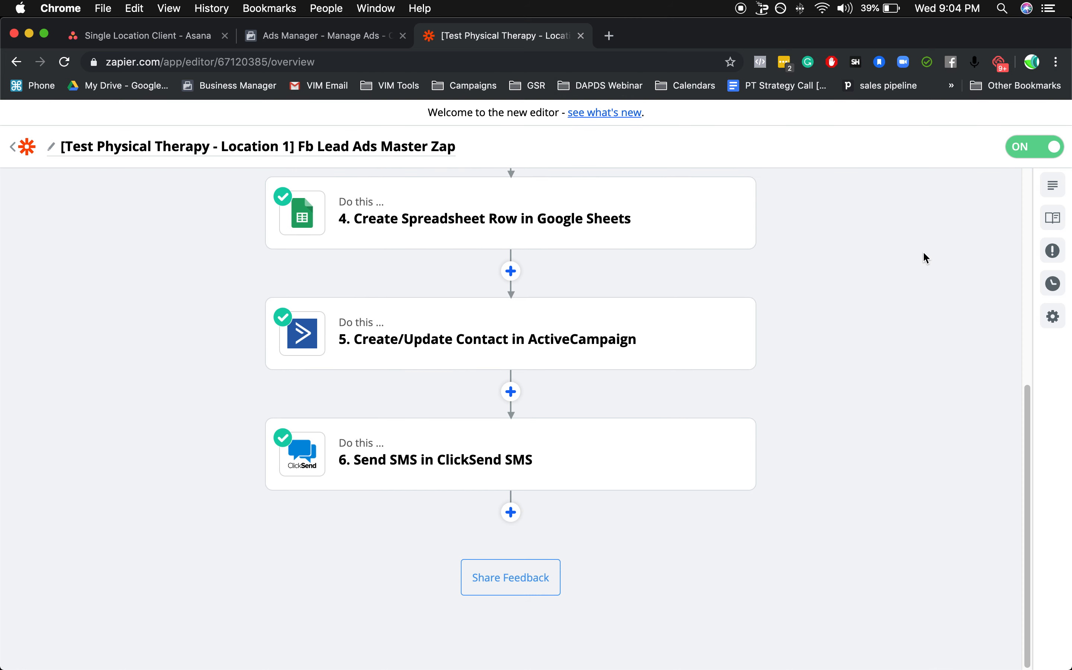
scroll(909, 265, "up", 4)
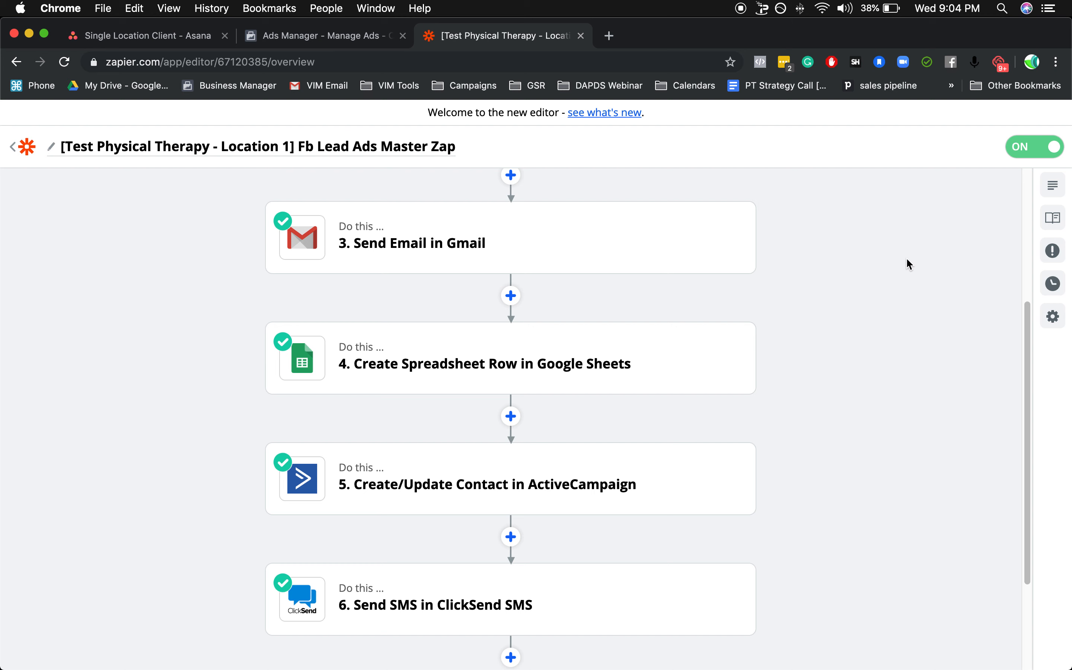